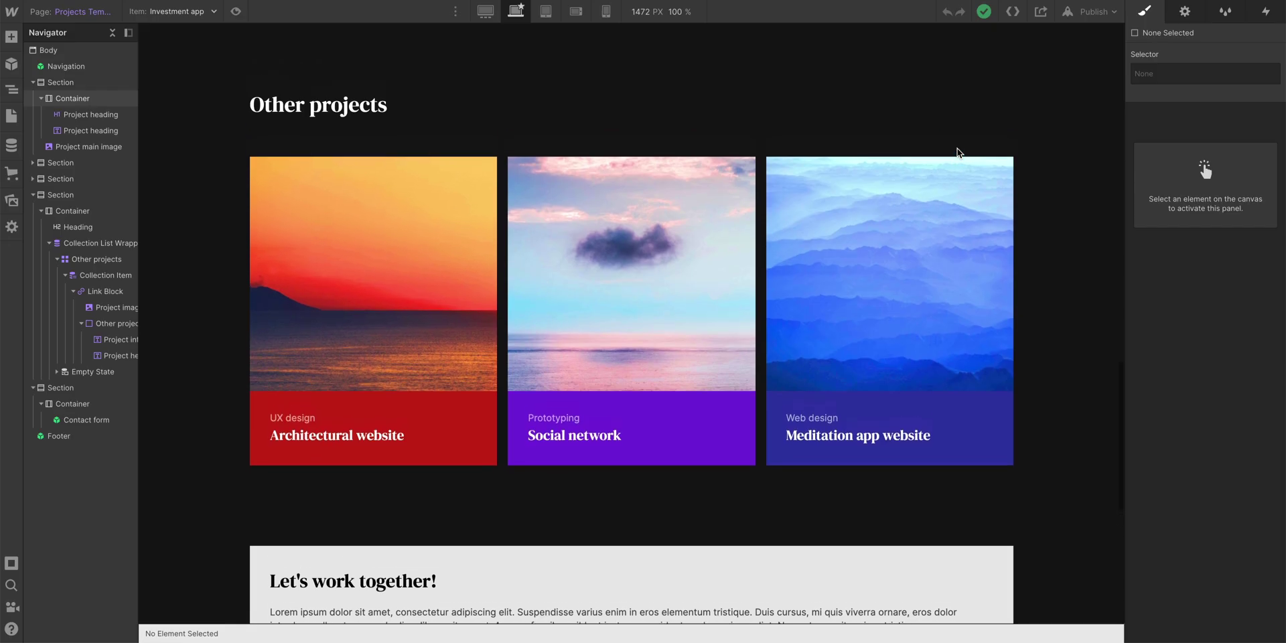
{"action": "scroll", "coordinate": [958, 153], "scroll_direction": "up", "scroll_amount": 7}
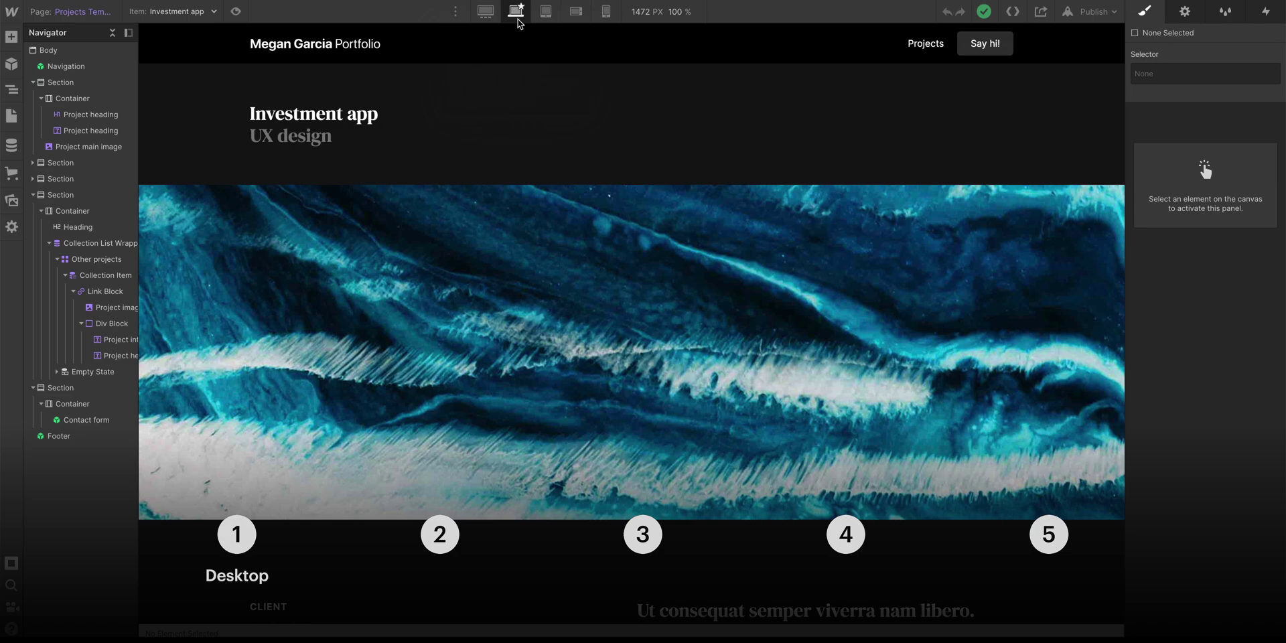
- Preview the page at the tablet, mobile landscape, mobile portrait, 1920px and desktop breakpoints
{"action": "left_click", "coordinate": [546, 19]}
{"action": "left_click", "coordinate": [577, 16]}
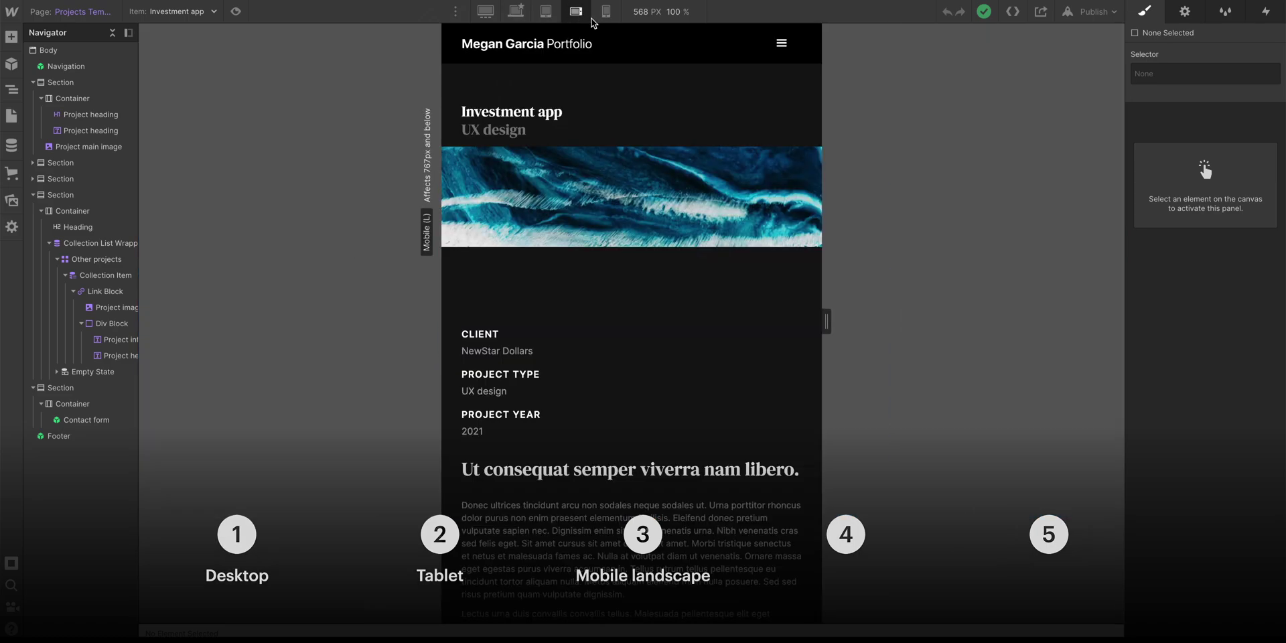
{"action": "left_click", "coordinate": [604, 17]}
{"action": "left_click", "coordinate": [485, 14]}
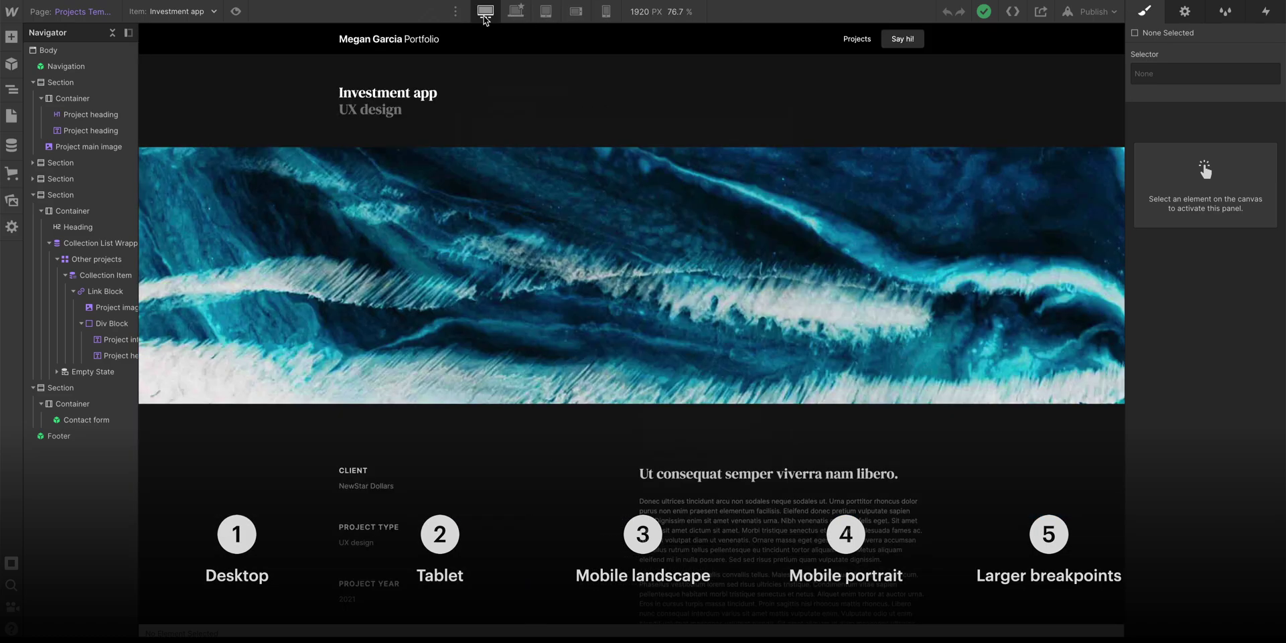
{"action": "left_click", "coordinate": [513, 16]}
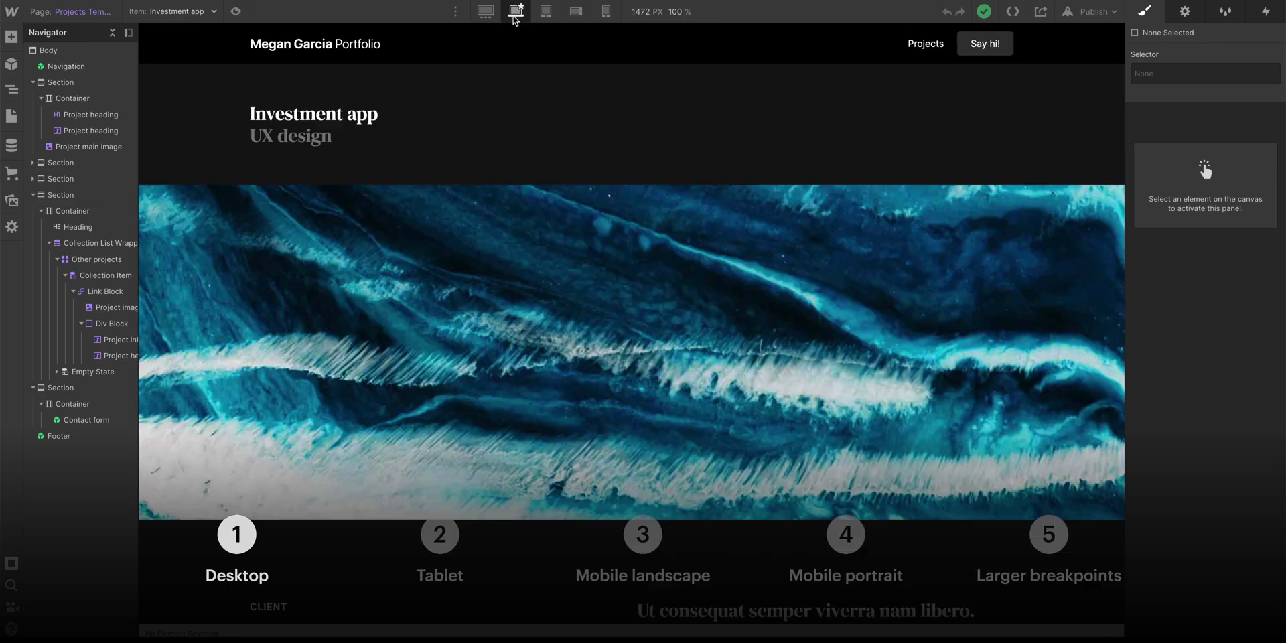
- Narrow the desktop canvas to around 992px to check the layout reflow, then widen it back
{"action": "left_click_drag", "start_coordinate": [1124, 256], "coordinate": [1032, 387]}
{"action": "scroll", "coordinate": [1011, 322], "scroll_direction": "down", "scroll_amount": 5}
{"action": "scroll", "coordinate": [1031, 387], "scroll_direction": "down", "scroll_amount": 3}
{"action": "scroll", "coordinate": [1031, 387], "scroll_direction": "down", "scroll_amount": 2}
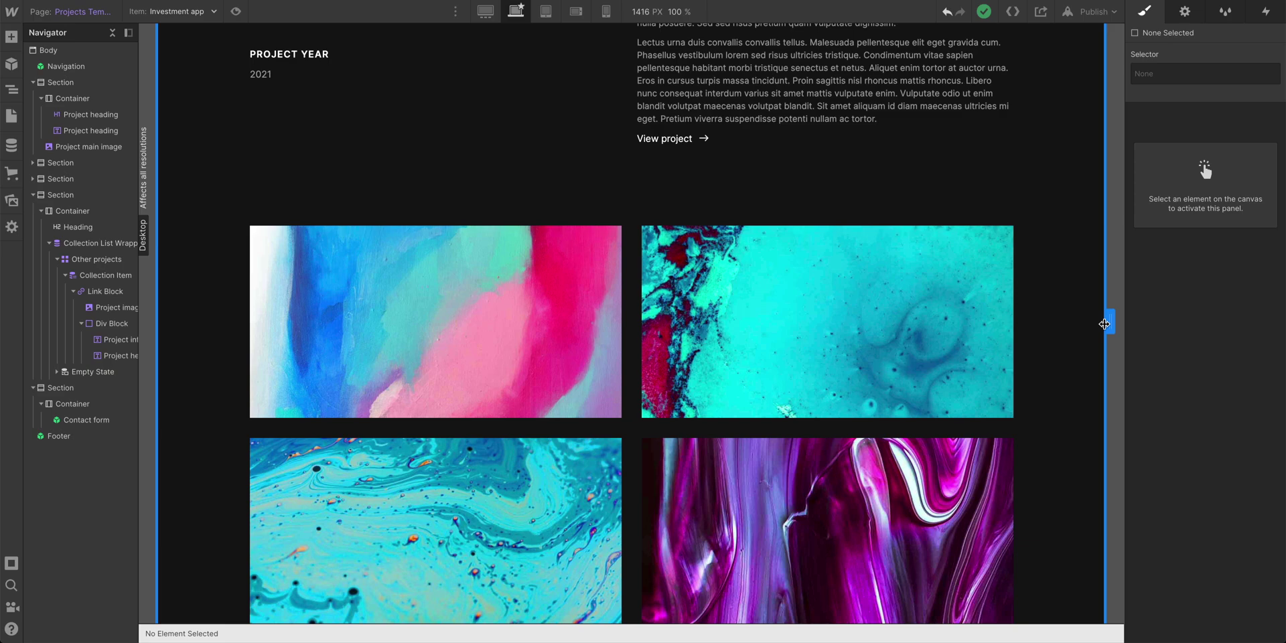
{"action": "left_click_drag", "start_coordinate": [1111, 321], "coordinate": [953, 322]}
{"action": "scroll", "coordinate": [894, 374], "scroll_direction": "down", "scroll_amount": 14}
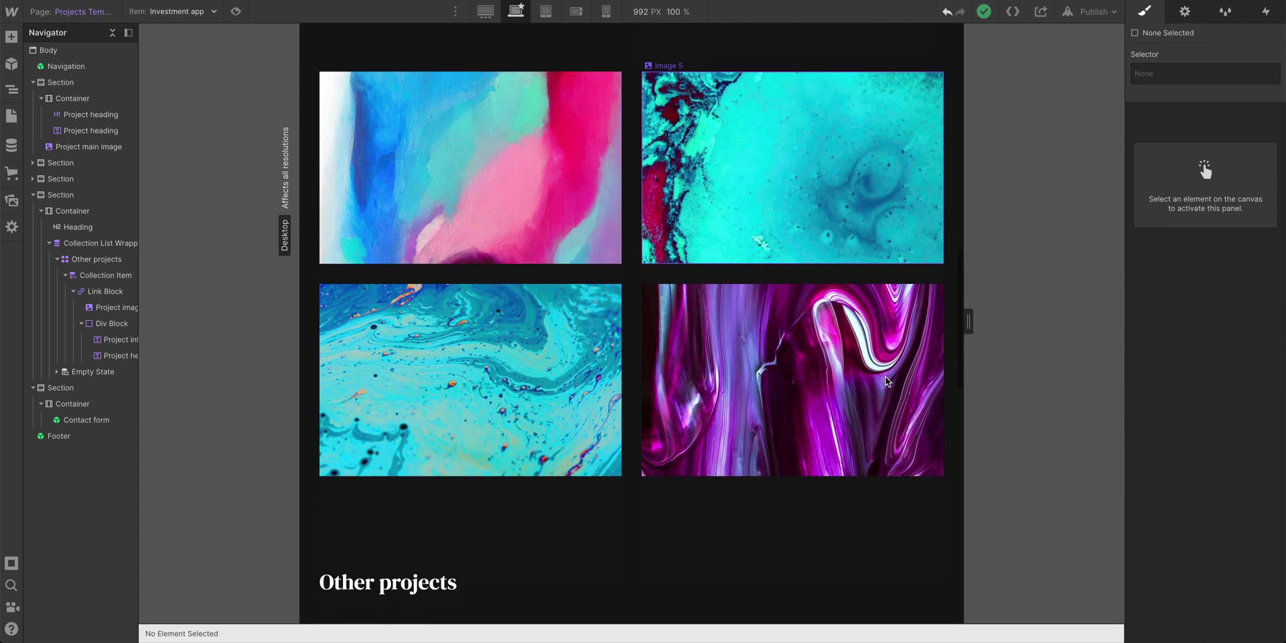
{"action": "scroll", "coordinate": [946, 364], "scroll_direction": "up", "scroll_amount": 3}
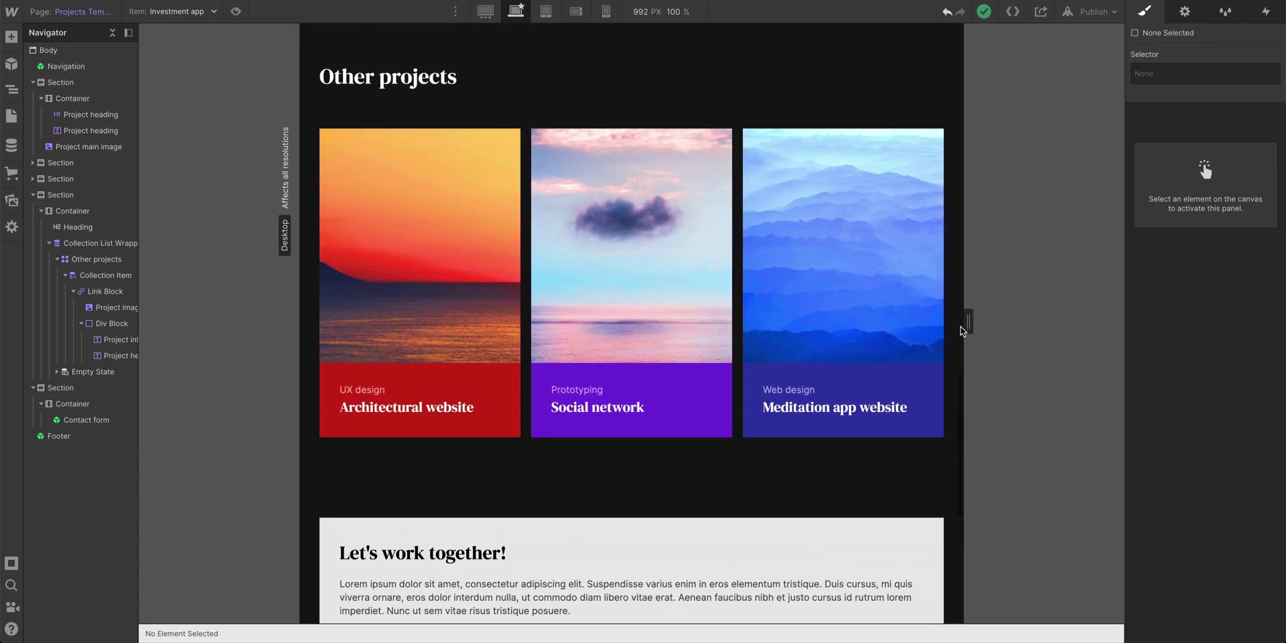
{"action": "left_click_drag", "start_coordinate": [968, 321], "coordinate": [904, 358]}
{"action": "scroll", "coordinate": [925, 416], "scroll_direction": "down", "scroll_amount": 5}
{"action": "scroll", "coordinate": [818, 368], "scroll_direction": "up", "scroll_amount": 10}
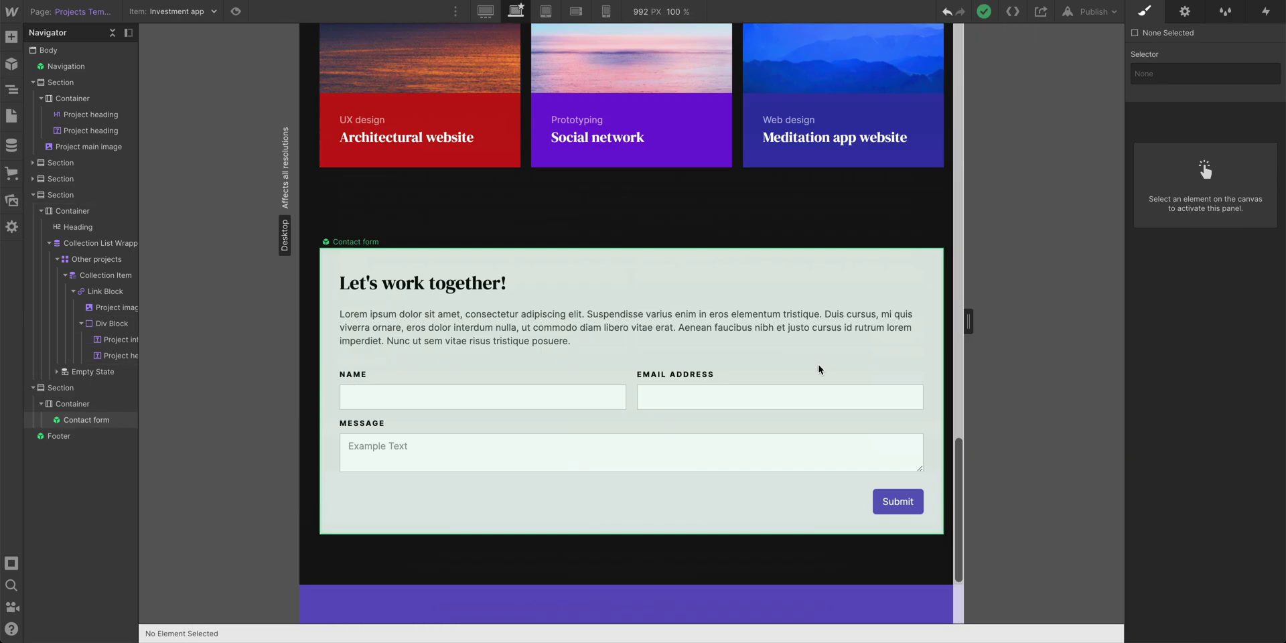
{"action": "left_click_drag", "start_coordinate": [975, 323], "coordinate": [1025, 324]}
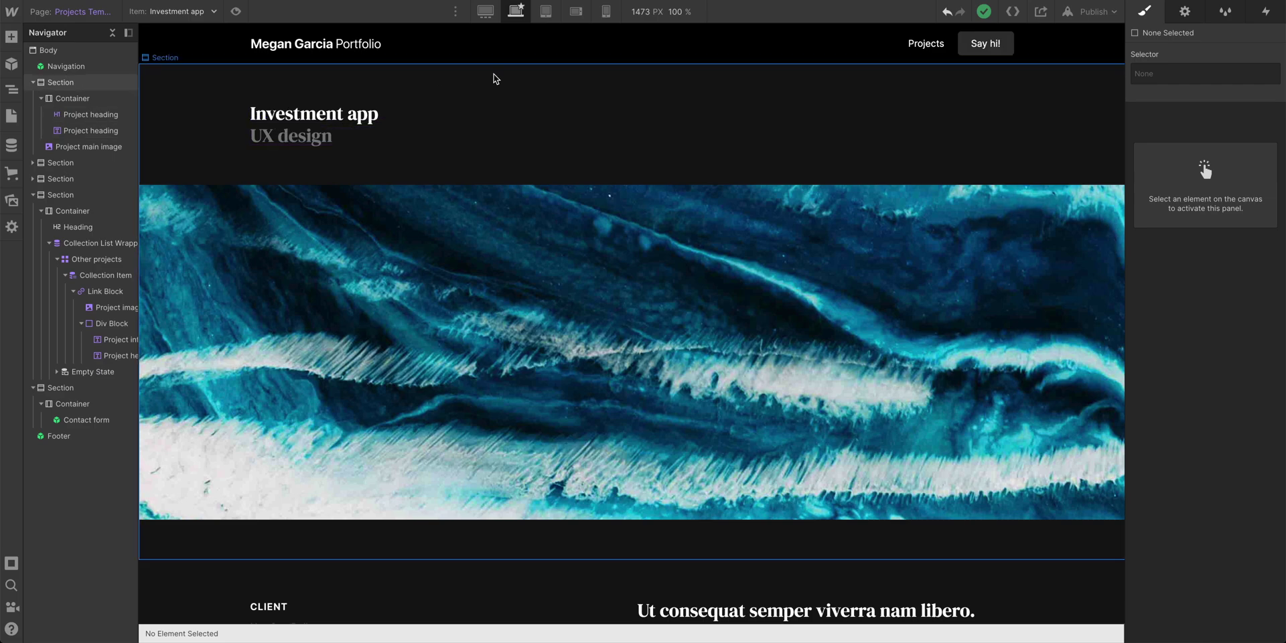
- At the tablet breakpoint, set the UX design heading's bottom margin to 30
{"action": "left_click", "coordinate": [546, 12]}
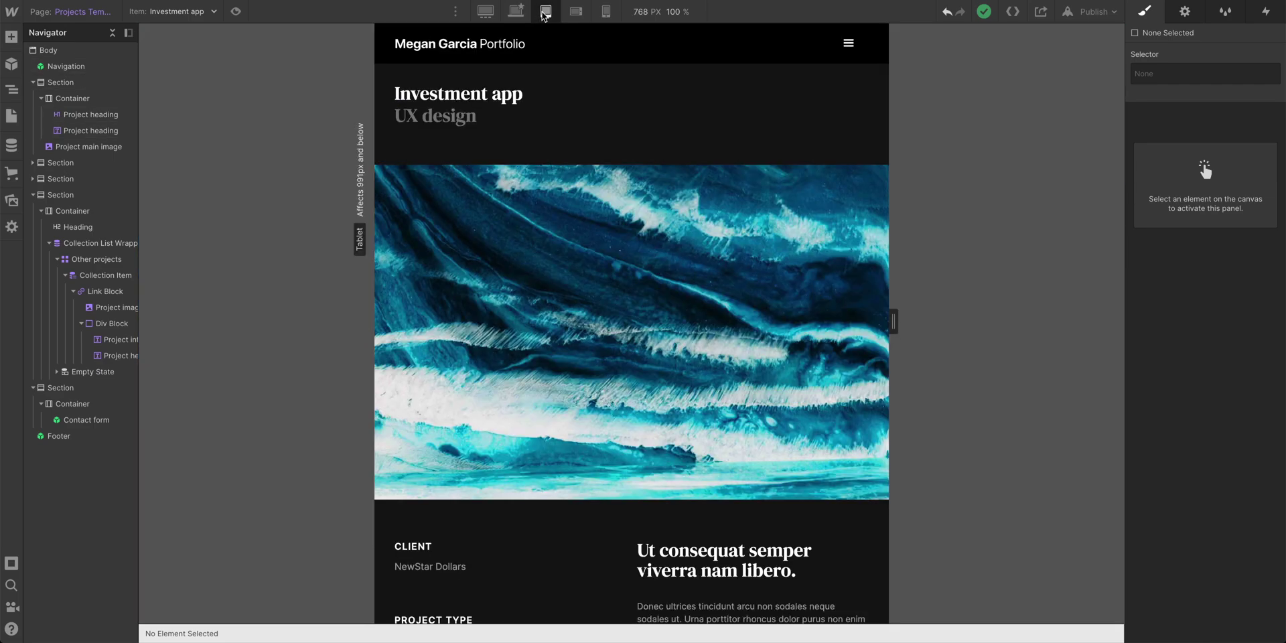
{"action": "left_click", "coordinate": [442, 81]}
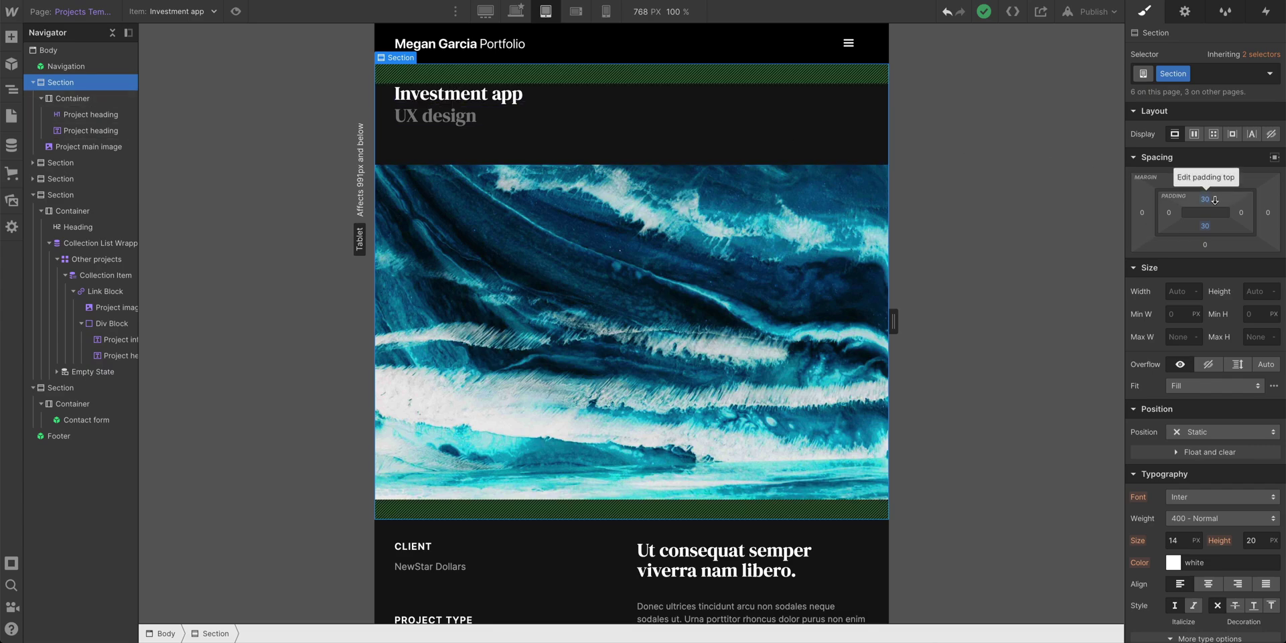
{"action": "left_click", "coordinate": [457, 123]}
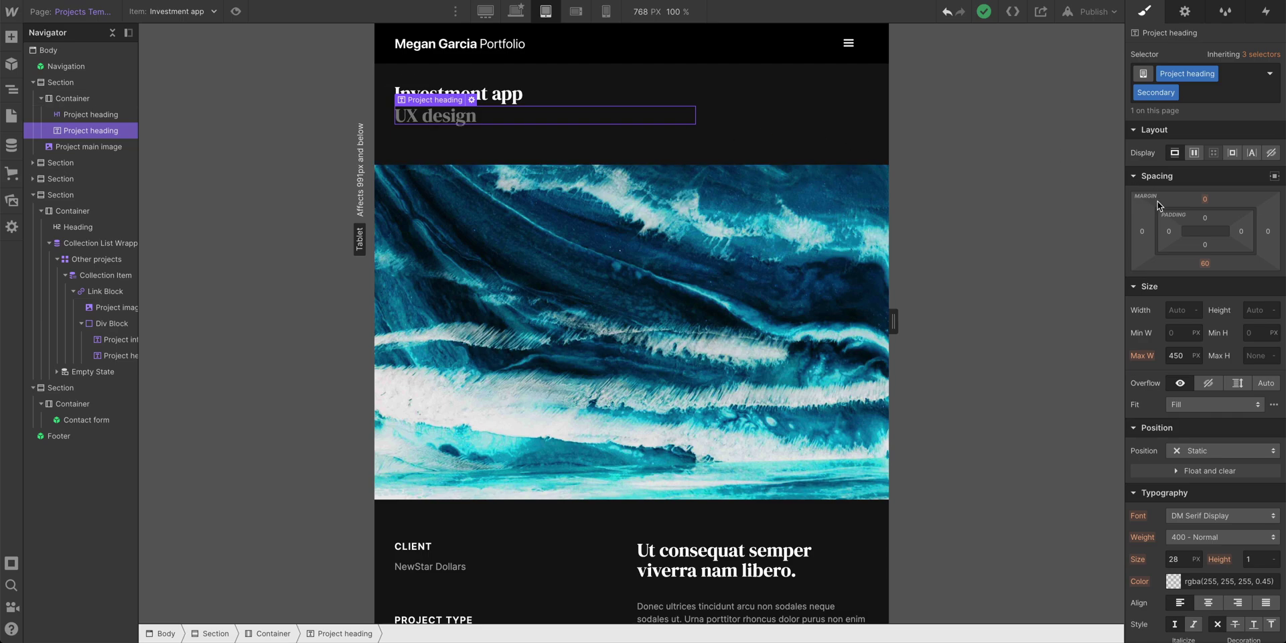
{"action": "left_click", "coordinate": [1206, 263]}
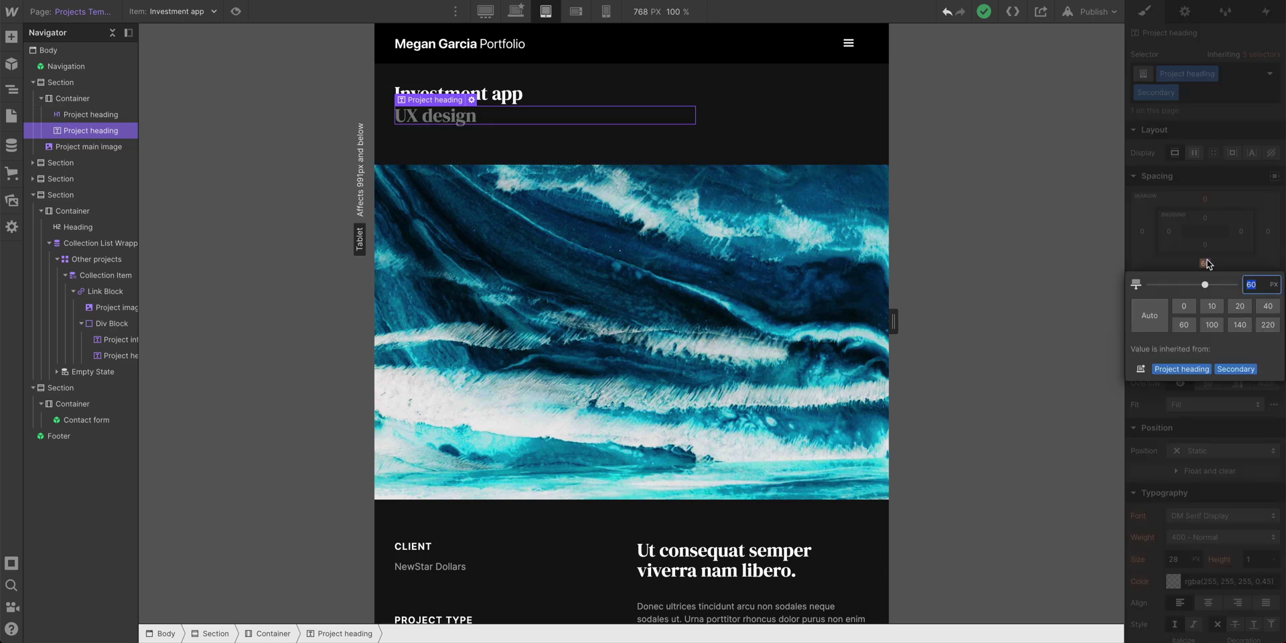
{"action": "type", "text": "30"}
{"action": "key", "text": "Return"}
{"action": "key", "text": "Escape"}
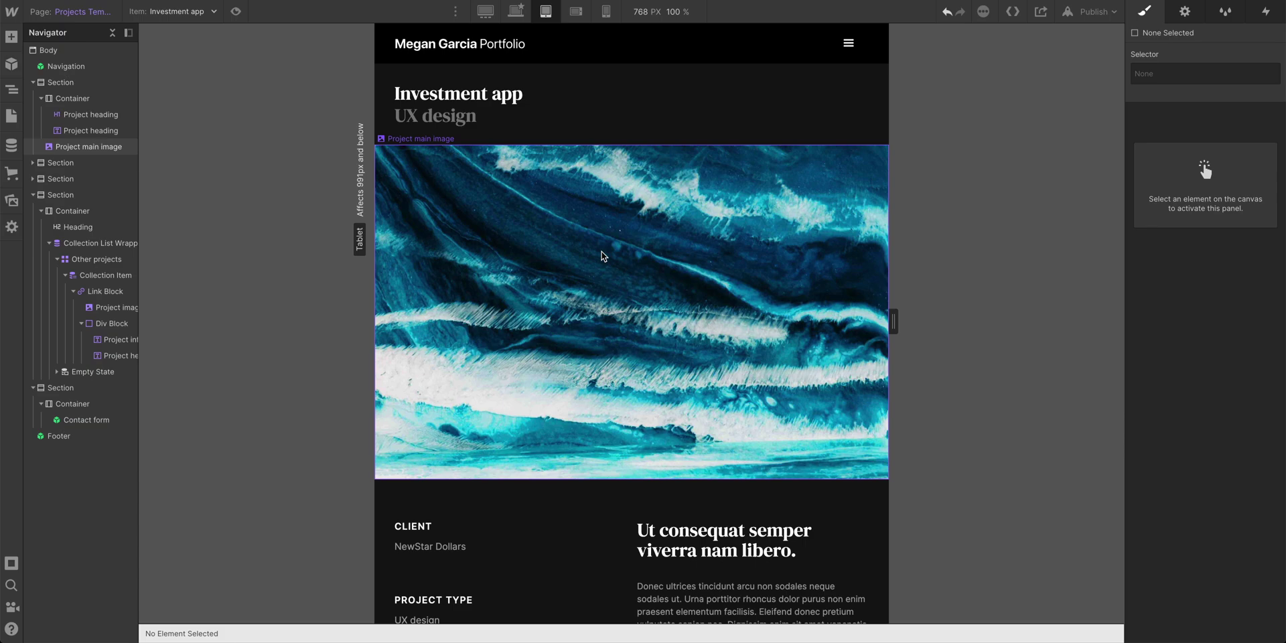
- Make the project main image 300px tall on tablet and check it across the tablet width range
{"action": "scroll", "coordinate": [602, 256], "scroll_direction": "down", "scroll_amount": 1}
{"action": "scroll", "coordinate": [601, 256], "scroll_direction": "up", "scroll_amount": 1}
{"action": "left_click", "coordinate": [602, 256]}
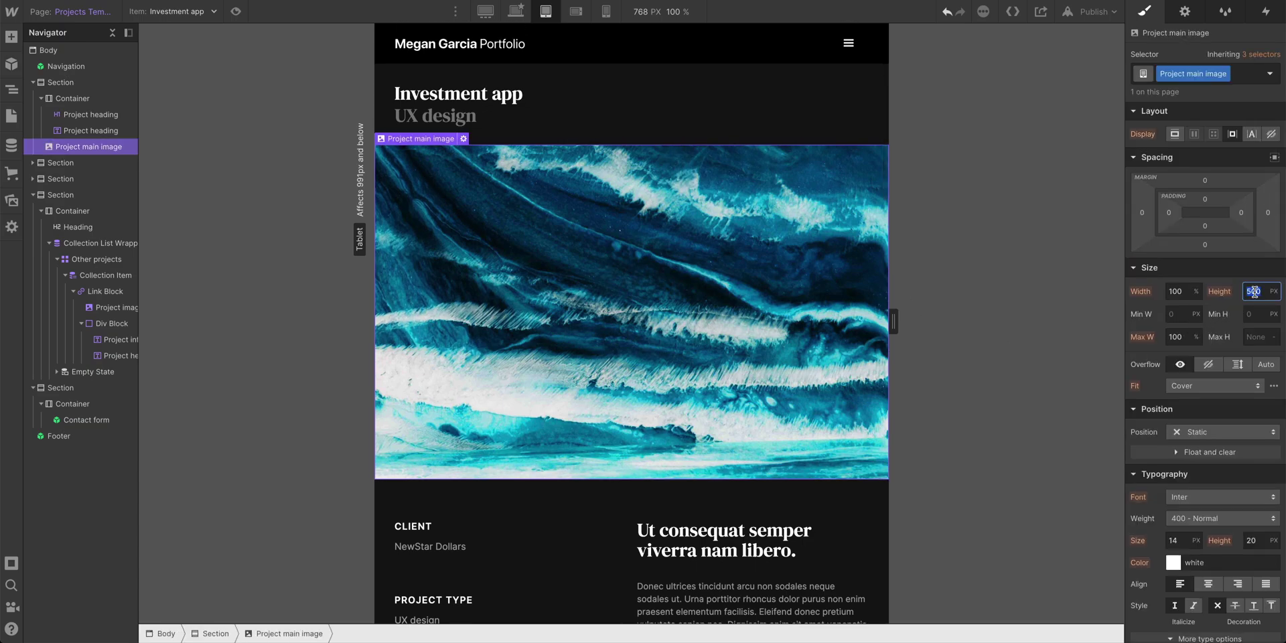
{"action": "type", "text": "300"}
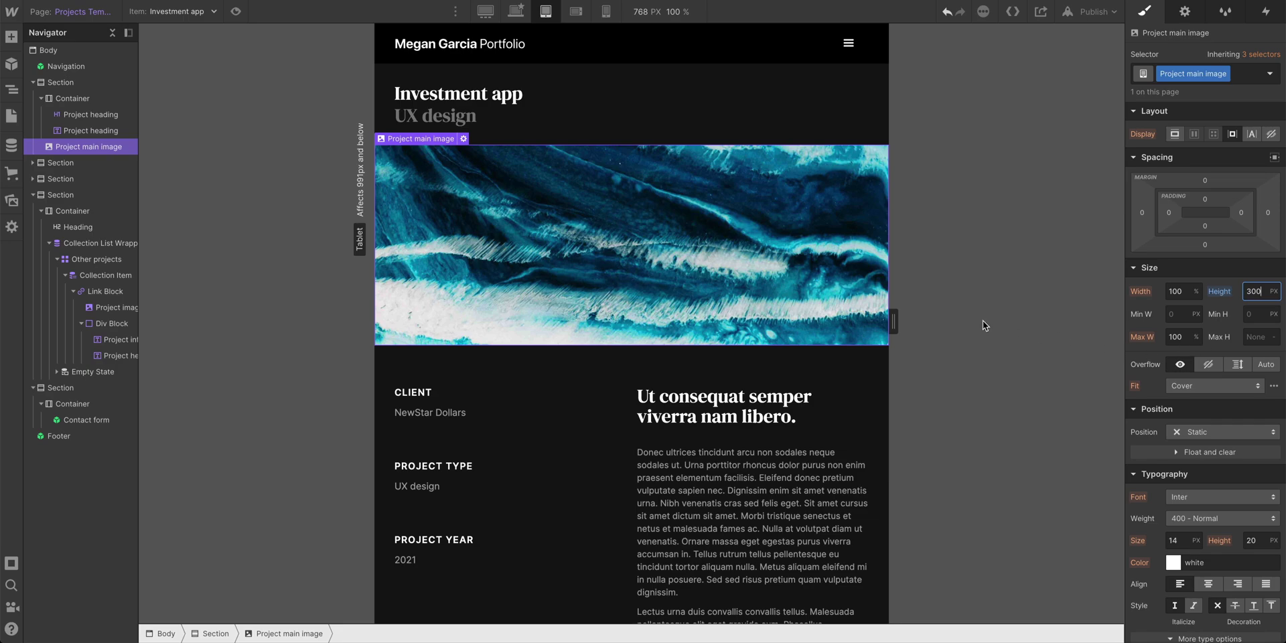
{"action": "left_click_drag", "start_coordinate": [893, 322], "coordinate": [1052, 317]}
{"action": "scroll", "coordinate": [963, 321], "scroll_direction": "down", "scroll_amount": 4}
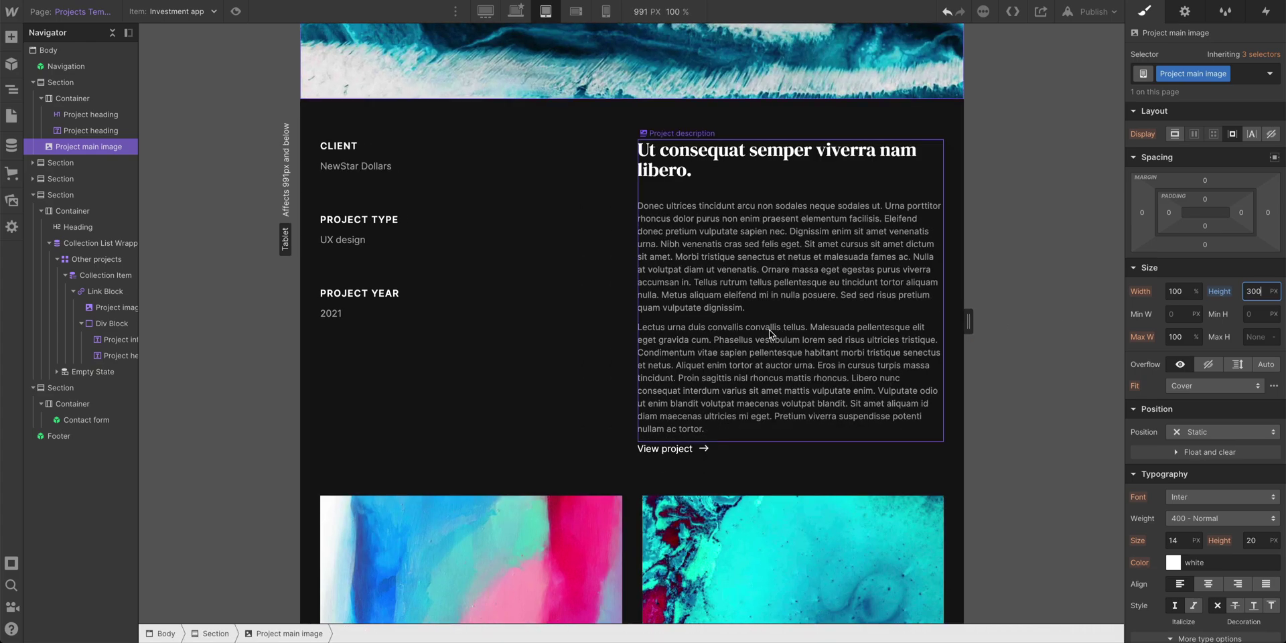
{"action": "scroll", "coordinate": [741, 334], "scroll_direction": "up", "scroll_amount": 1}
{"action": "scroll", "coordinate": [626, 228], "scroll_direction": "up", "scroll_amount": 1}
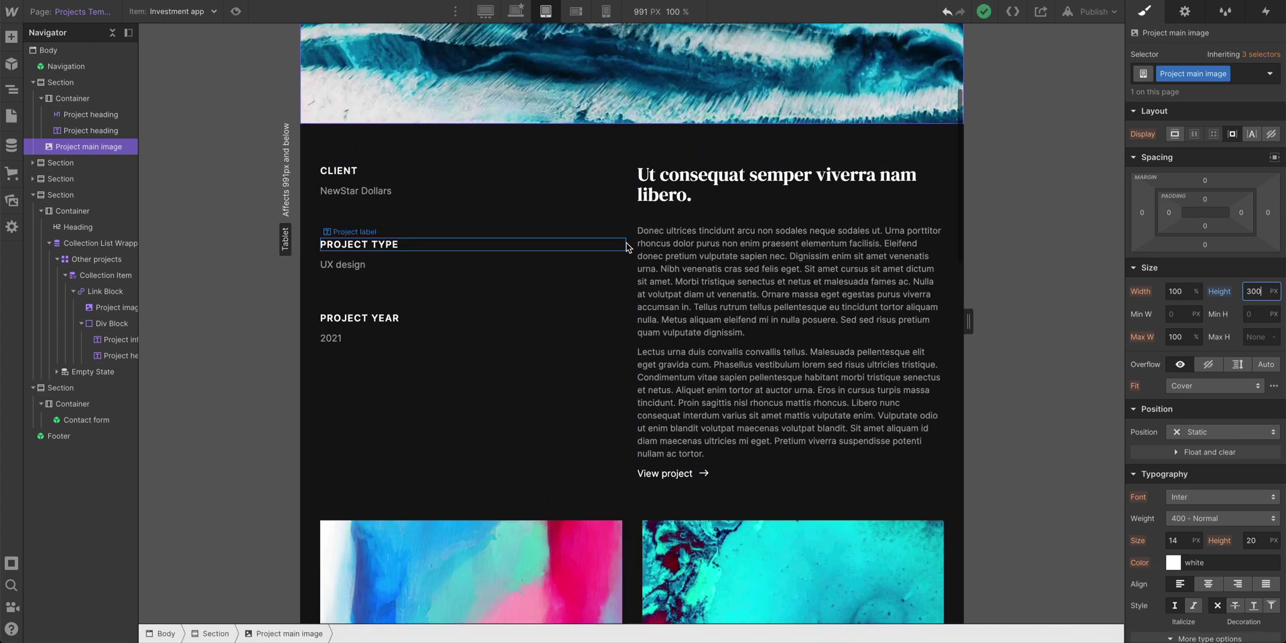
{"action": "scroll", "coordinate": [616, 527], "scroll_direction": "down", "scroll_amount": 10}
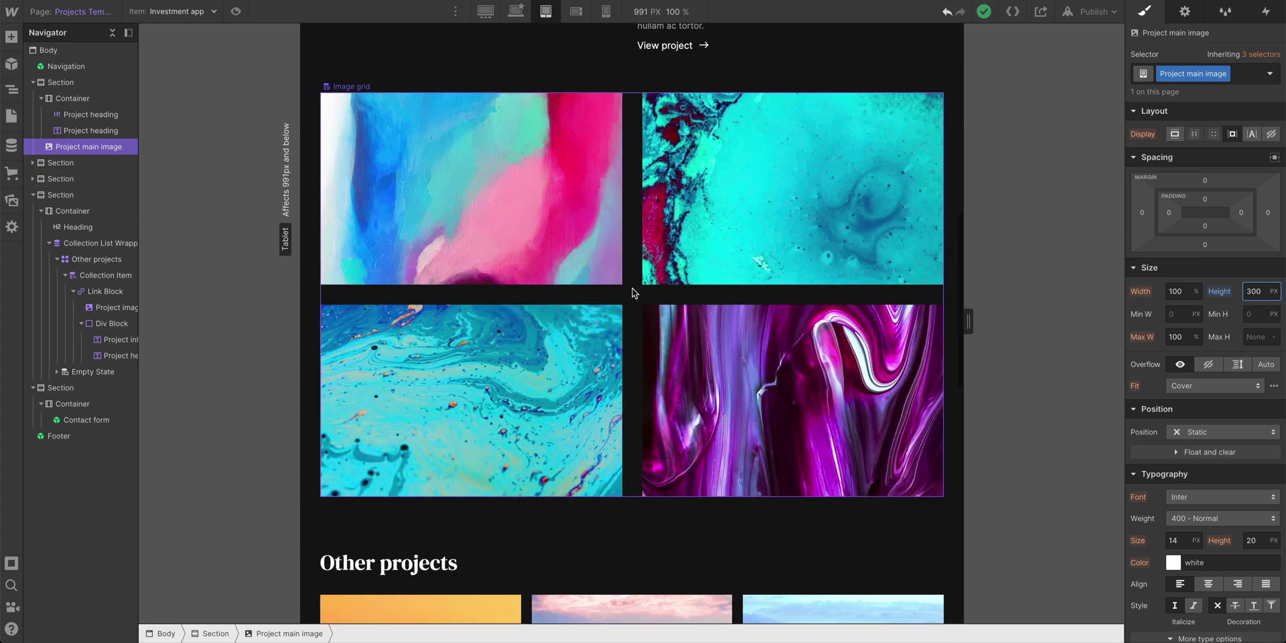
{"action": "scroll", "coordinate": [633, 322], "scroll_direction": "up", "scroll_amount": 1}
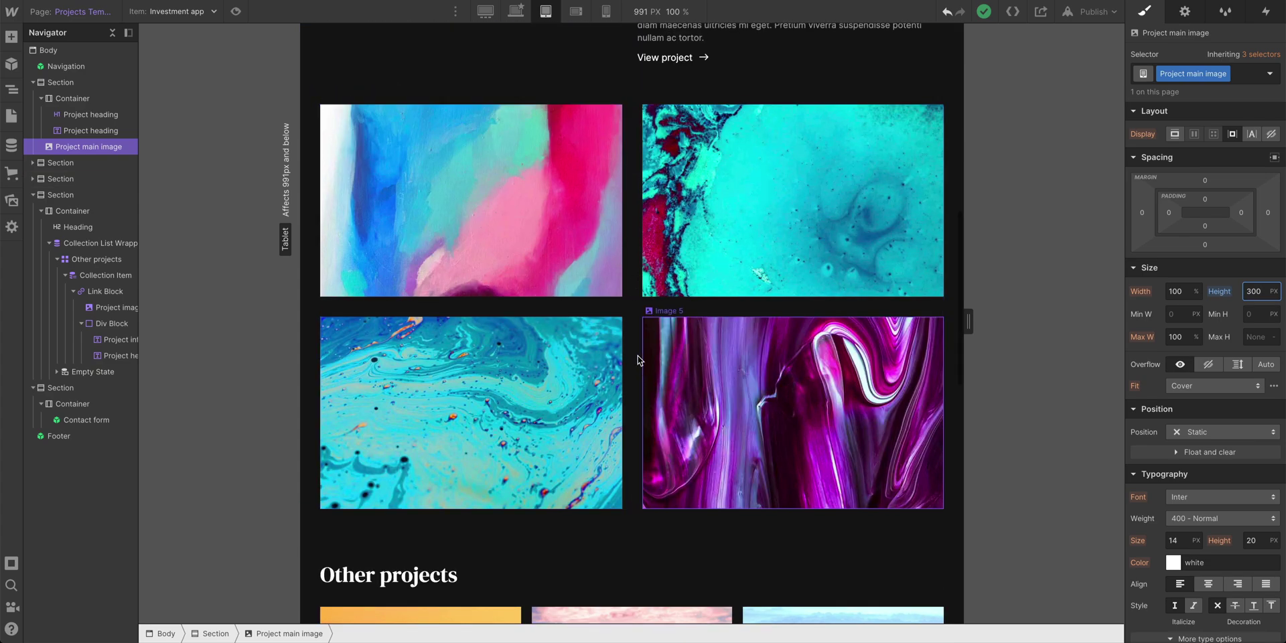
{"action": "scroll", "coordinate": [630, 268], "scroll_direction": "up", "scroll_amount": 6}
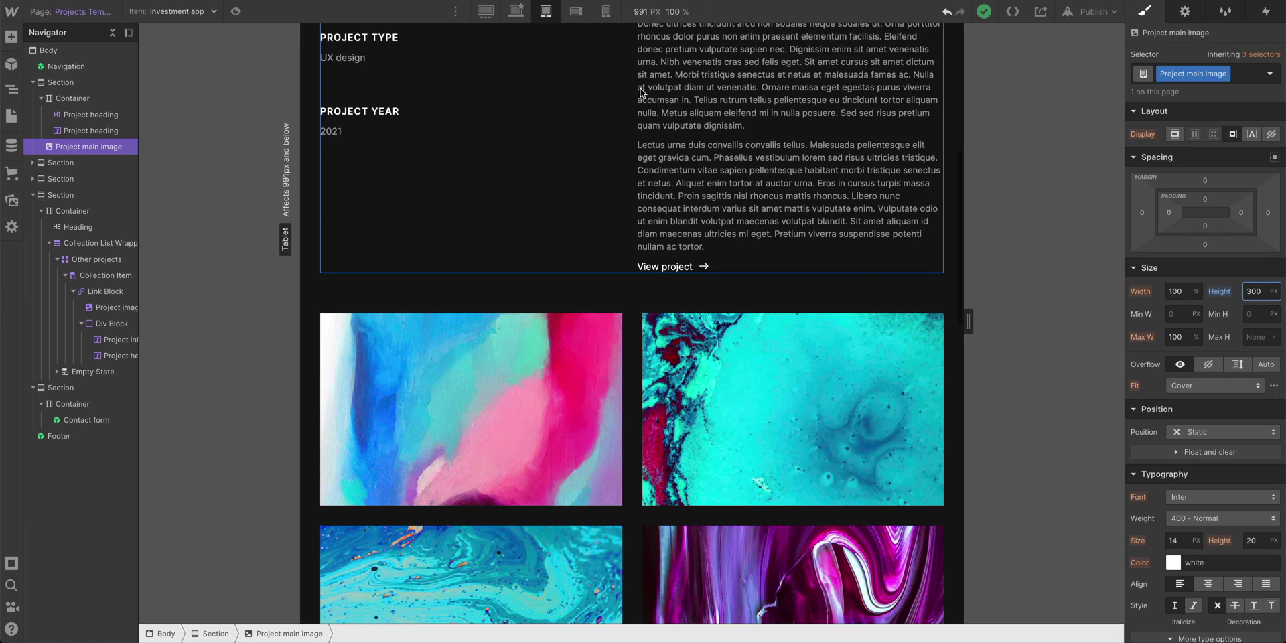
{"action": "scroll", "coordinate": [633, 201], "scroll_direction": "up", "scroll_amount": 2}
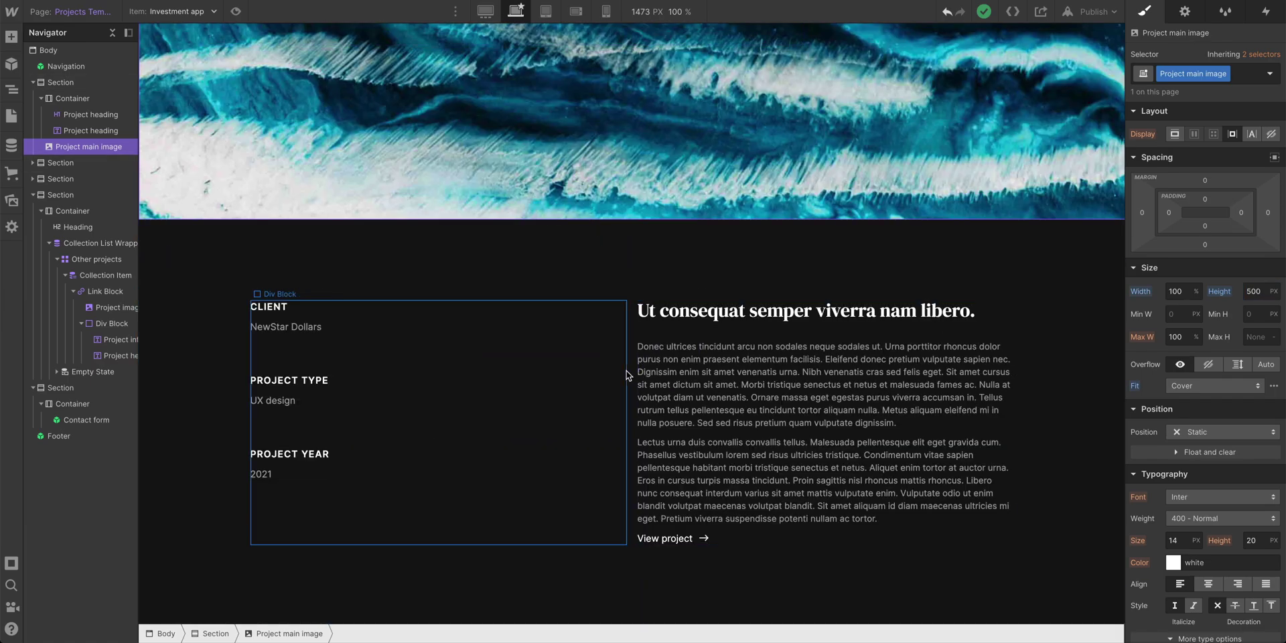
- Adjust the gap between the Project side by side grid's columns on the base breakpoint
{"action": "left_click", "coordinate": [630, 374]}
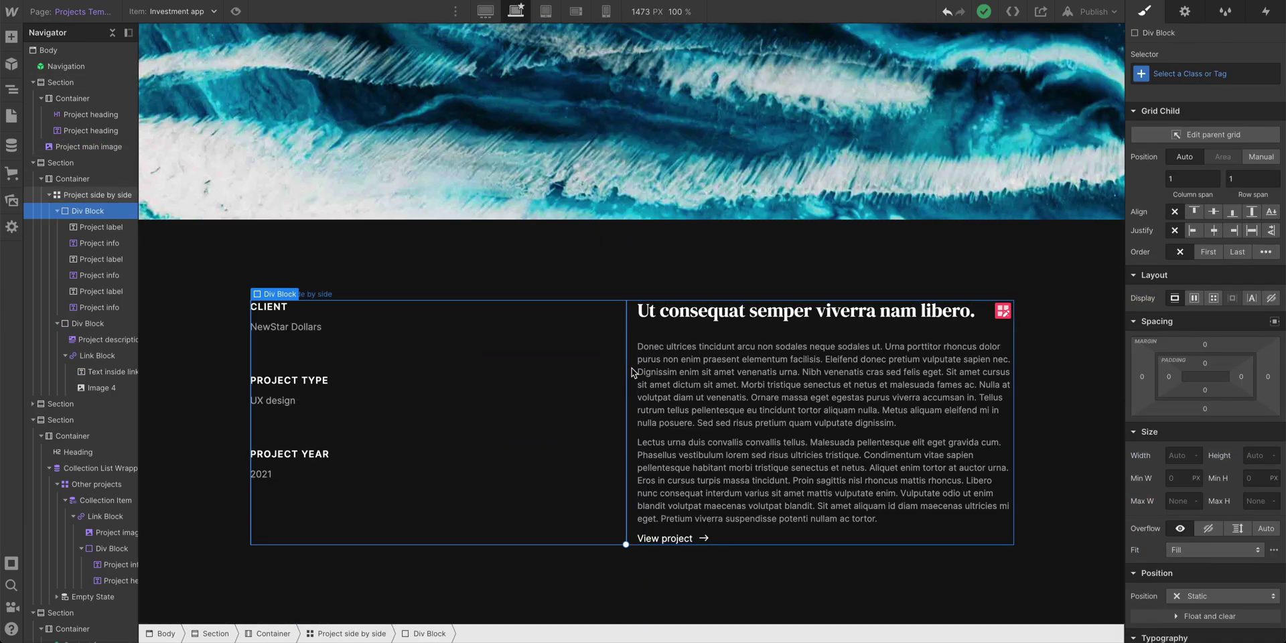
{"action": "left_click", "coordinate": [1003, 310]}
{"action": "left_click_drag", "start_coordinate": [637, 443], "coordinate": [641, 442]}
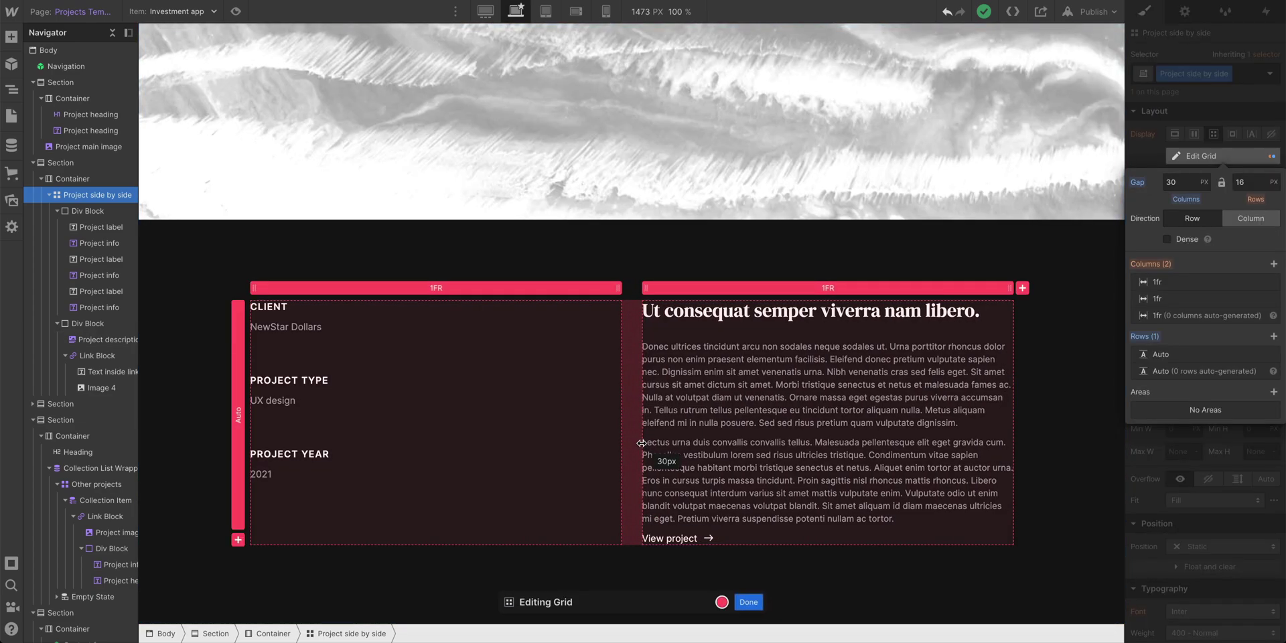
{"action": "left_click", "coordinate": [747, 601]}
- At tablet, widen the grid's right column to 1.5fr beside the 1fr left column
{"action": "left_click", "coordinate": [544, 13]}
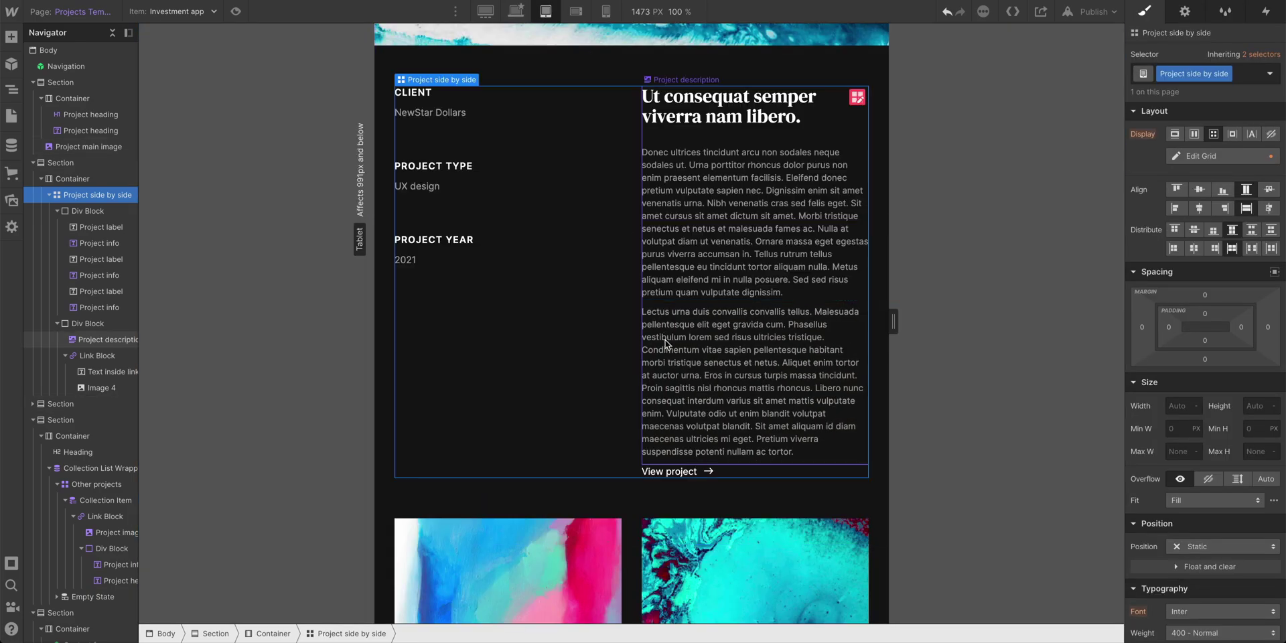
{"action": "scroll", "coordinate": [789, 180], "scroll_direction": "up", "scroll_amount": 2}
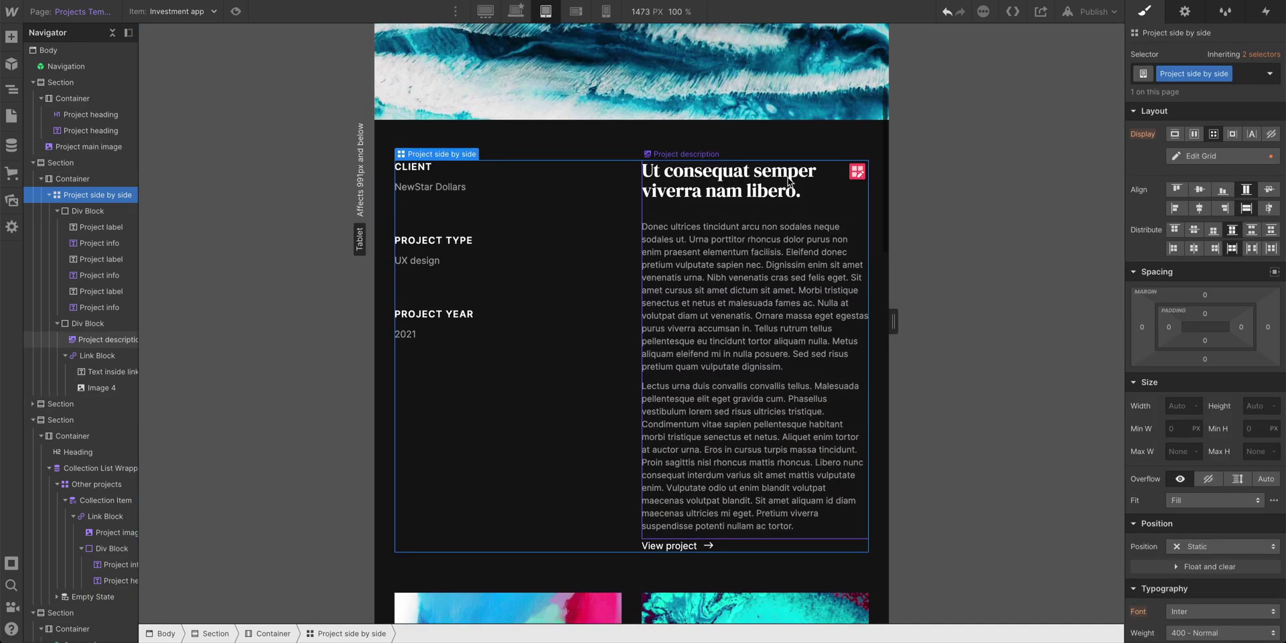
{"action": "left_click", "coordinate": [859, 172]}
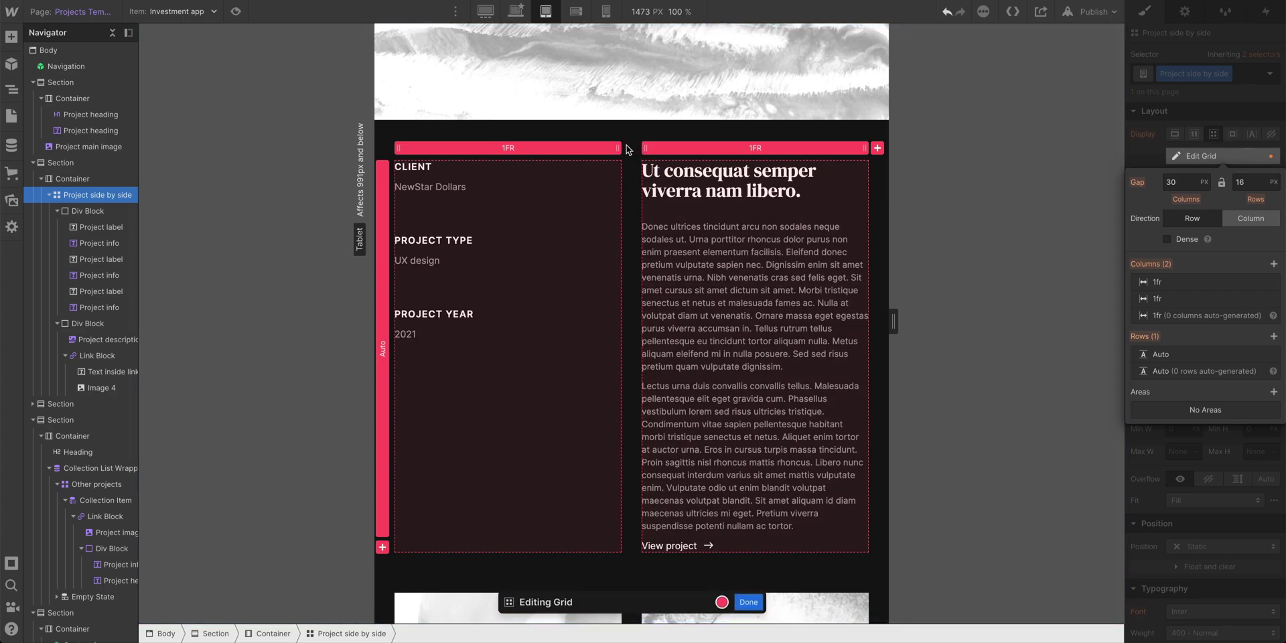
{"action": "left_click_drag", "start_coordinate": [631, 150], "coordinate": [622, 154]}
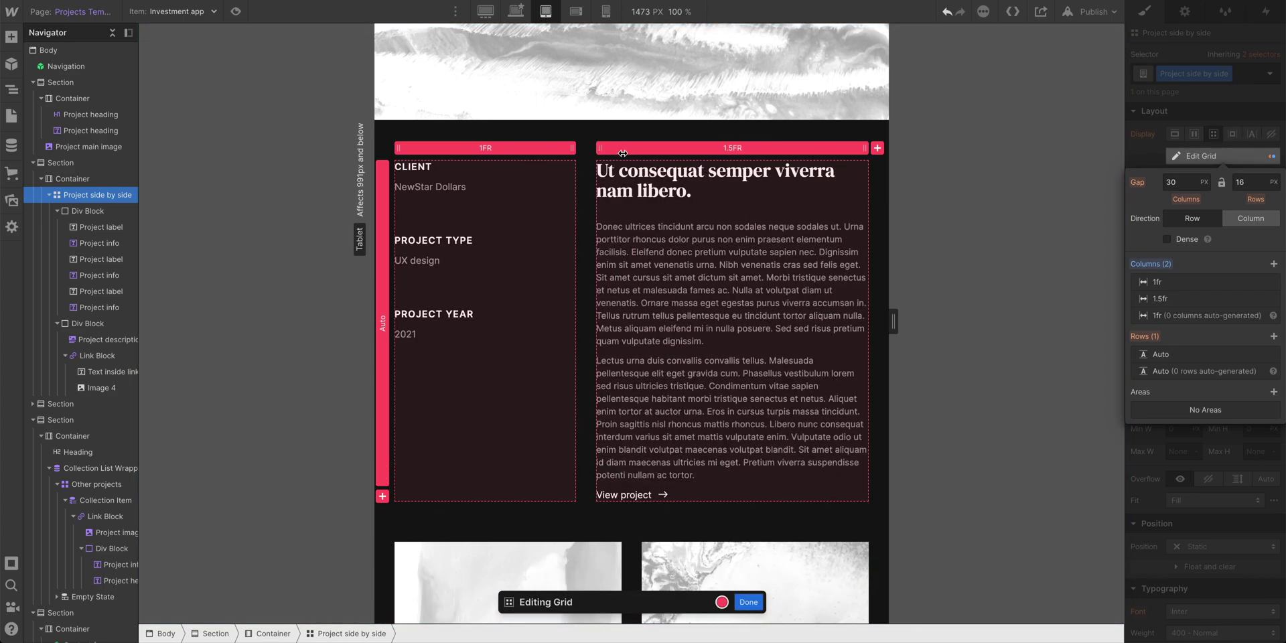
{"action": "left_click", "coordinate": [749, 602]}
{"action": "scroll", "coordinate": [741, 536], "scroll_direction": "up", "scroll_amount": 2}
- Narrow the tablet canvas to about 795px and select the Other projects grid
{"action": "scroll", "coordinate": [741, 509], "scroll_direction": "down", "scroll_amount": 8}
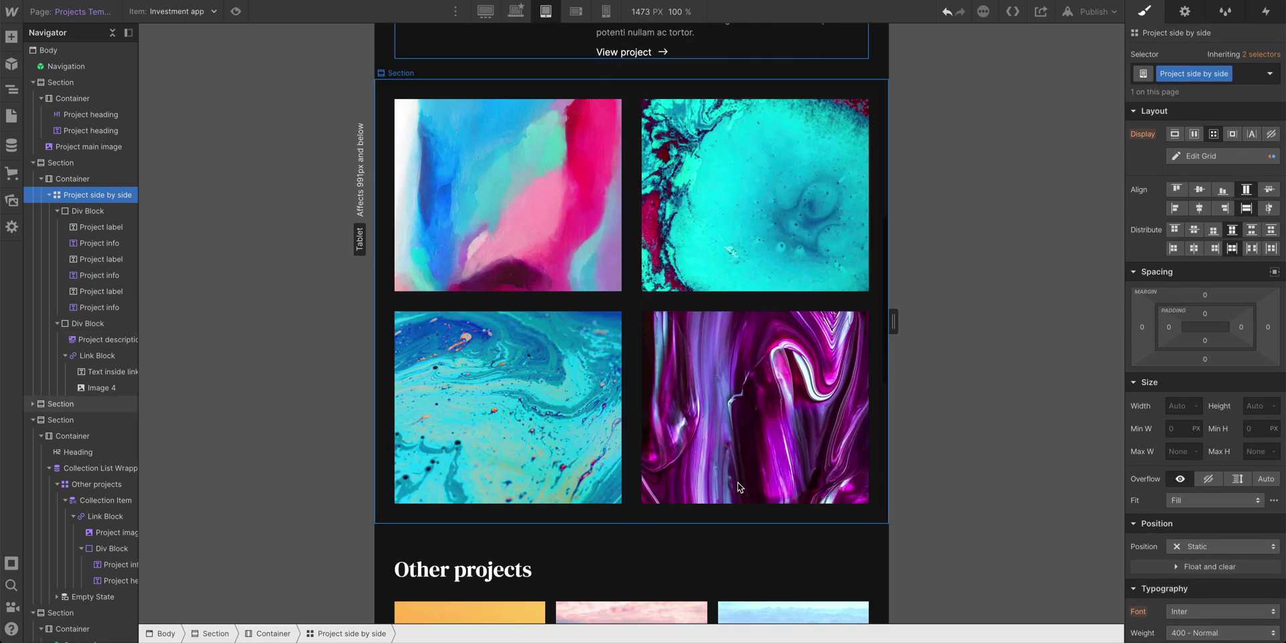
{"action": "scroll", "coordinate": [761, 356], "scroll_direction": "up", "scroll_amount": 2}
{"action": "left_click_drag", "start_coordinate": [893, 323], "coordinate": [968, 325]}
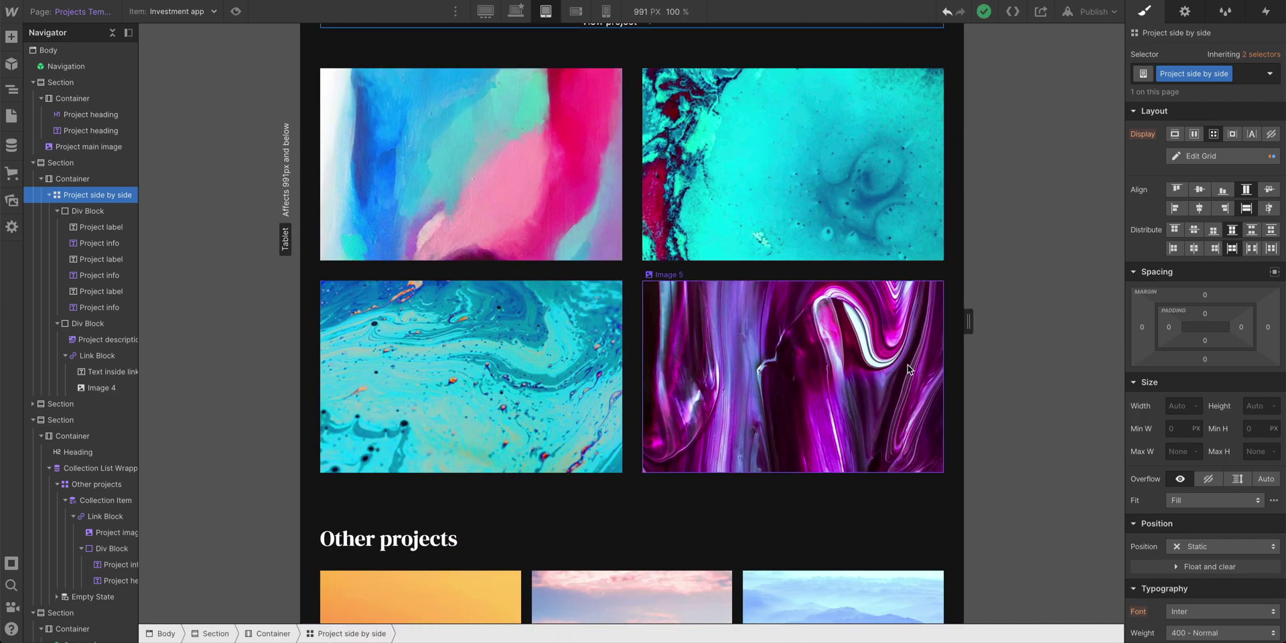
{"action": "scroll", "coordinate": [908, 368], "scroll_direction": "down", "scroll_amount": 6}
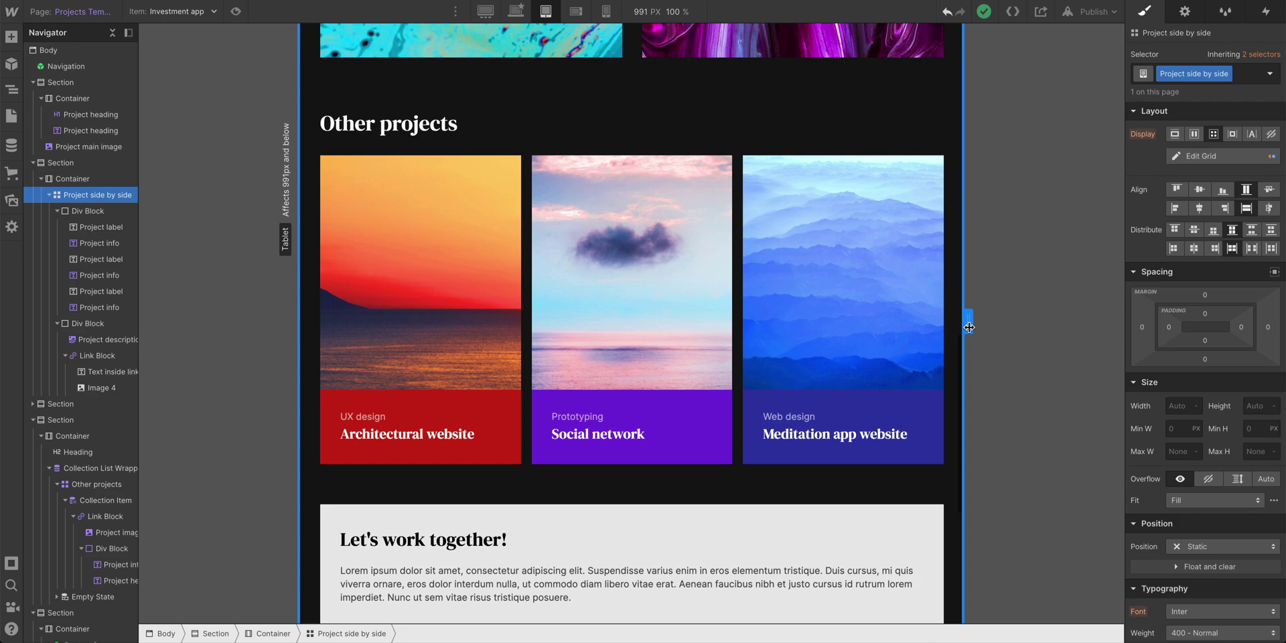
{"action": "left_click_drag", "start_coordinate": [970, 327], "coordinate": [902, 333]}
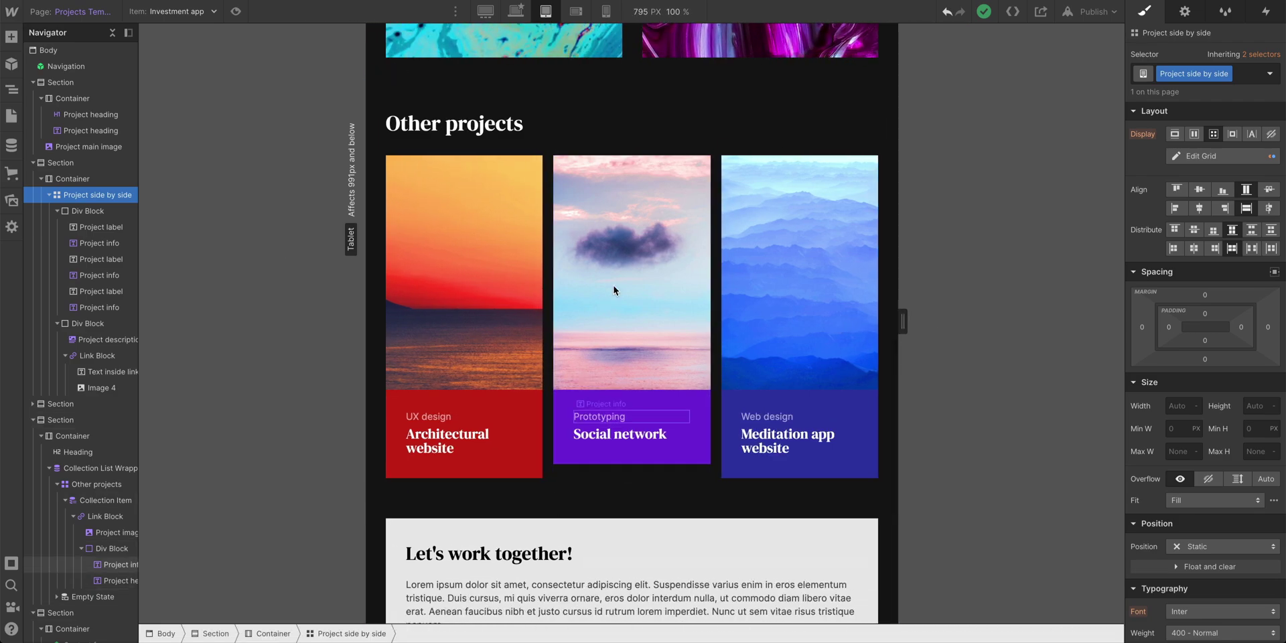
{"action": "left_click", "coordinate": [552, 267]}
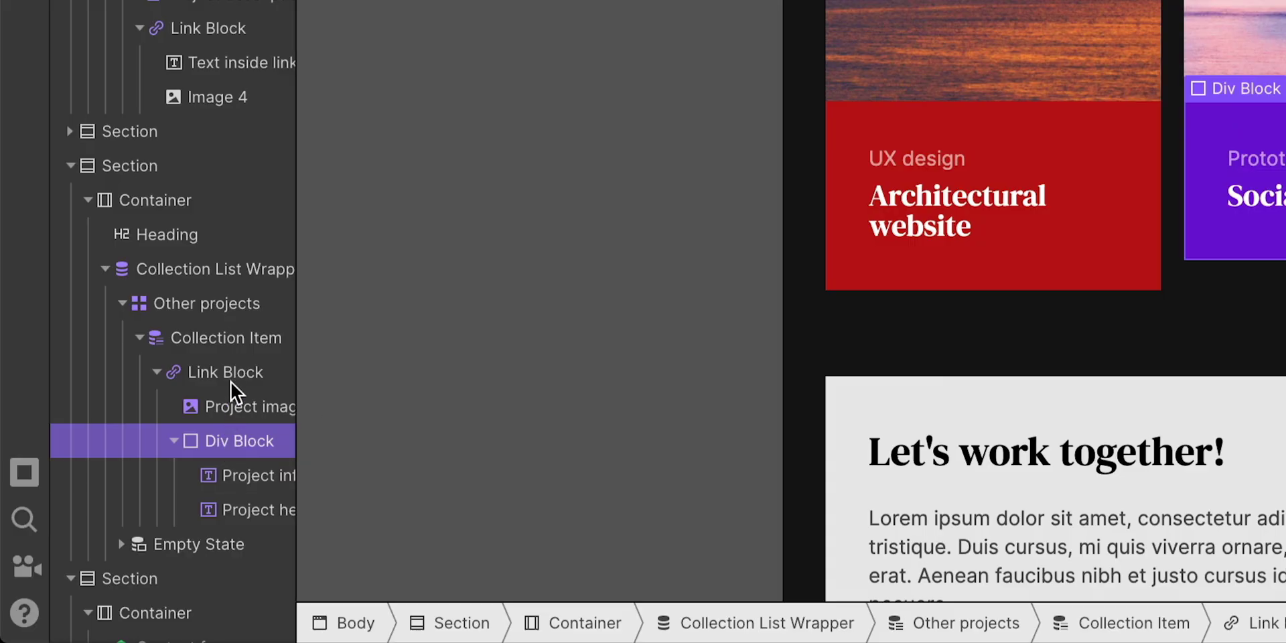
- Shrink the Other projects card images from 350px to 235px tall on tablet
{"action": "left_click", "coordinate": [235, 372]}
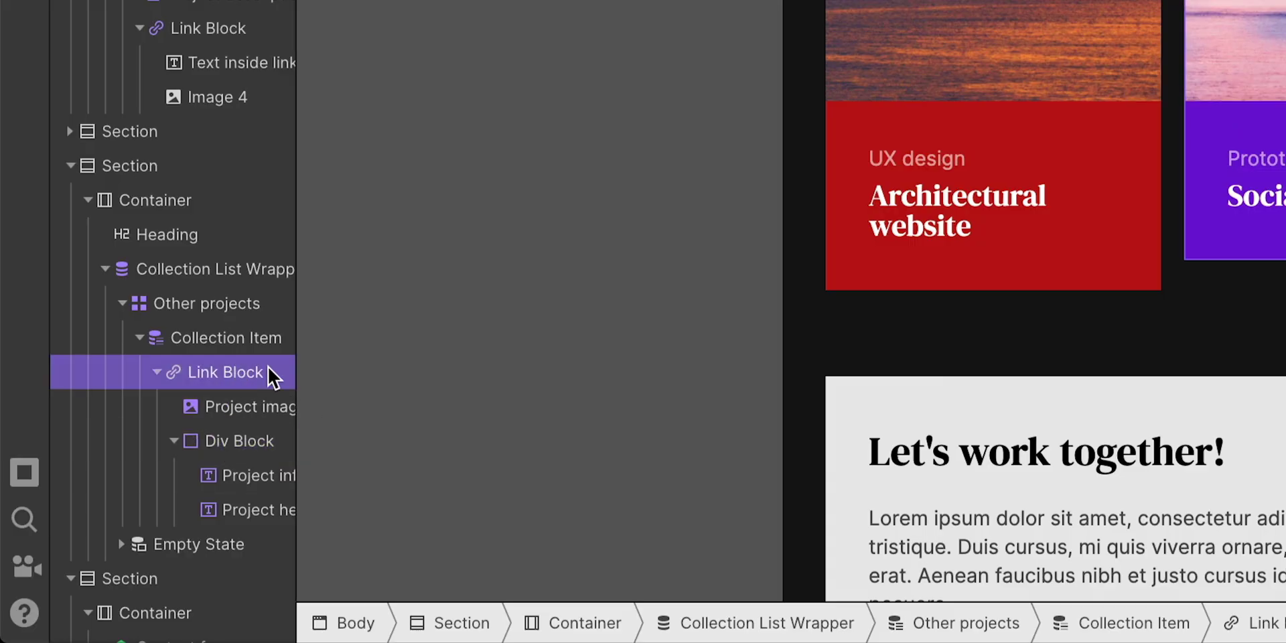
{"action": "left_click", "coordinate": [248, 407]}
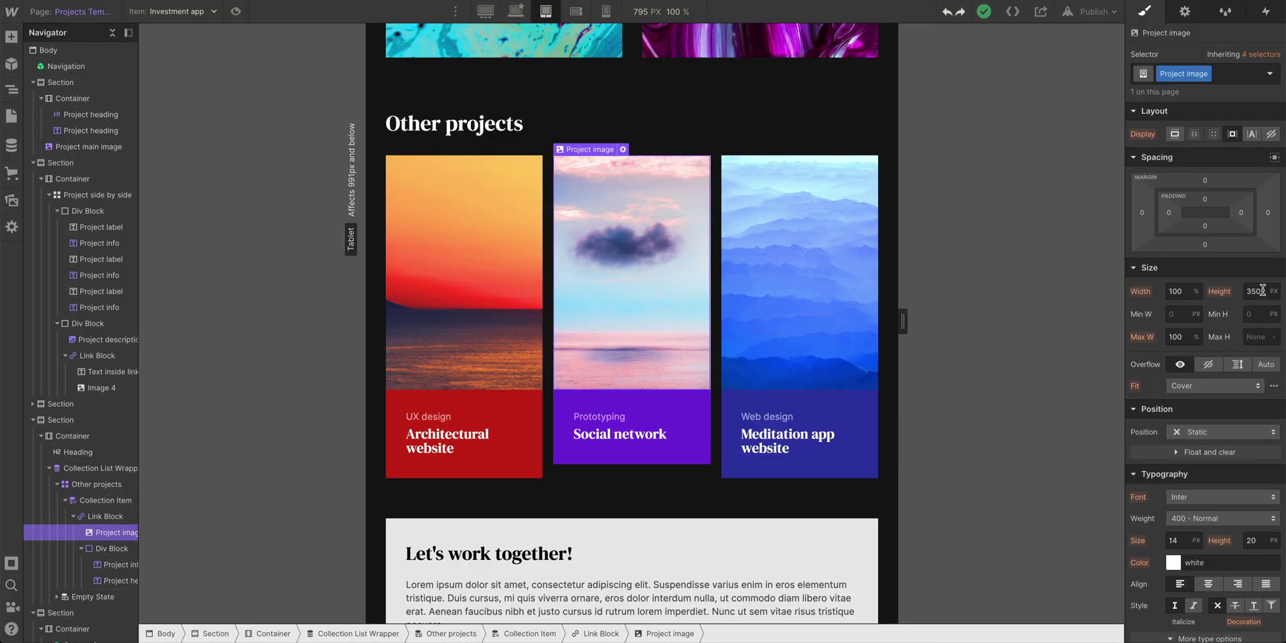
{"action": "left_click_drag", "start_coordinate": [1262, 289], "coordinate": [1187, 294]}
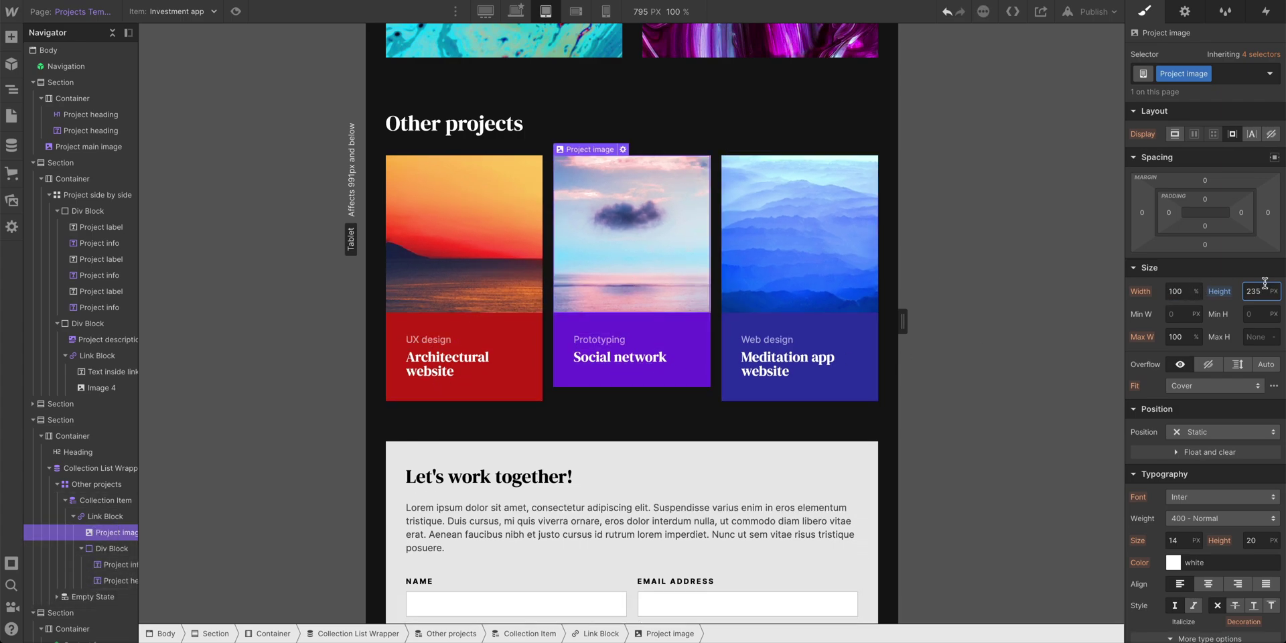
{"action": "left_click", "coordinate": [108, 516]}
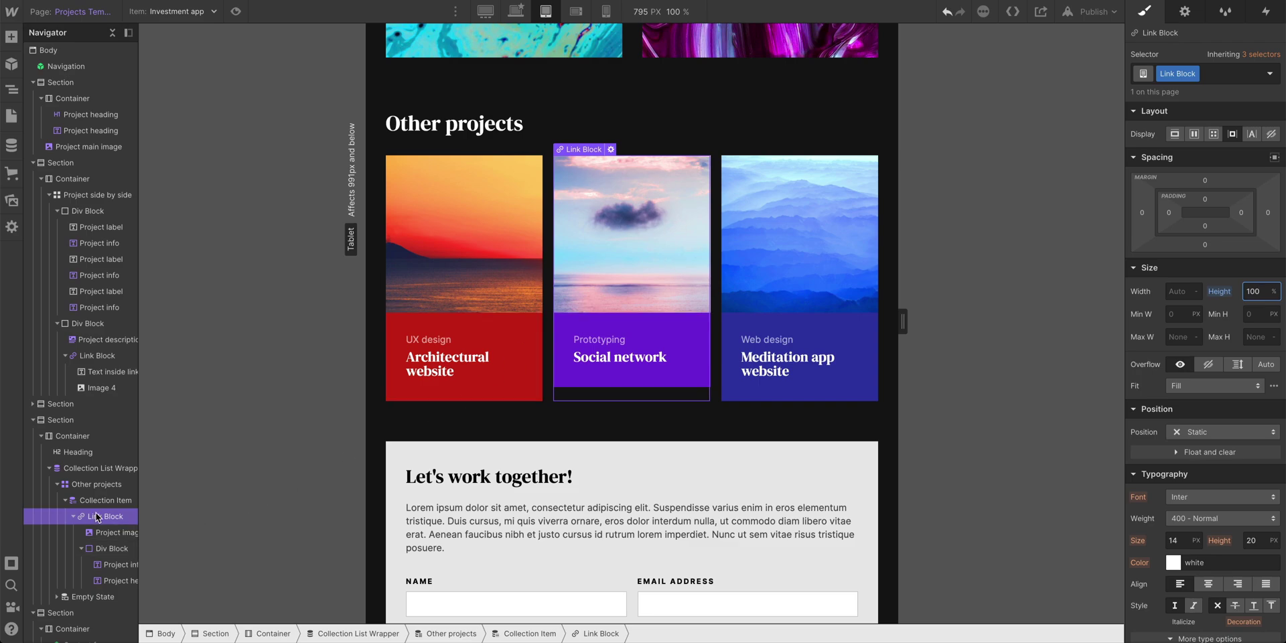
- Make the card Link Block a vertical flex box and let its text Div Block grow to fill it
{"action": "left_click", "coordinate": [451, 253]}
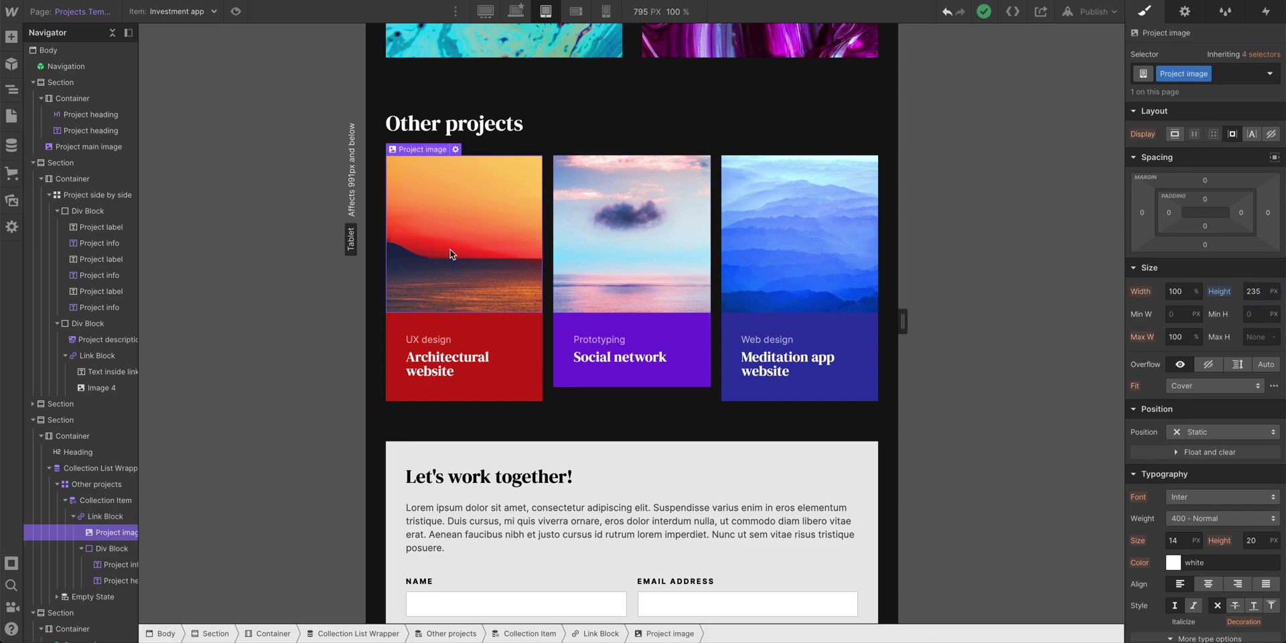
{"action": "left_click", "coordinate": [101, 518]}
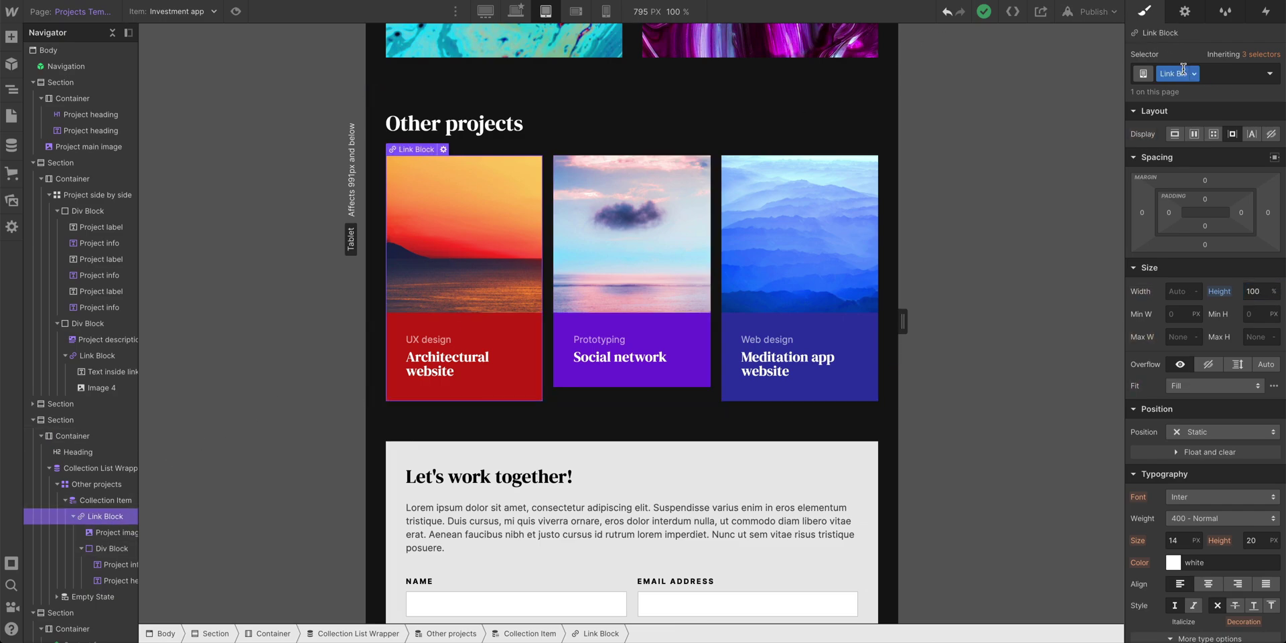
{"action": "left_click", "coordinate": [660, 317]}
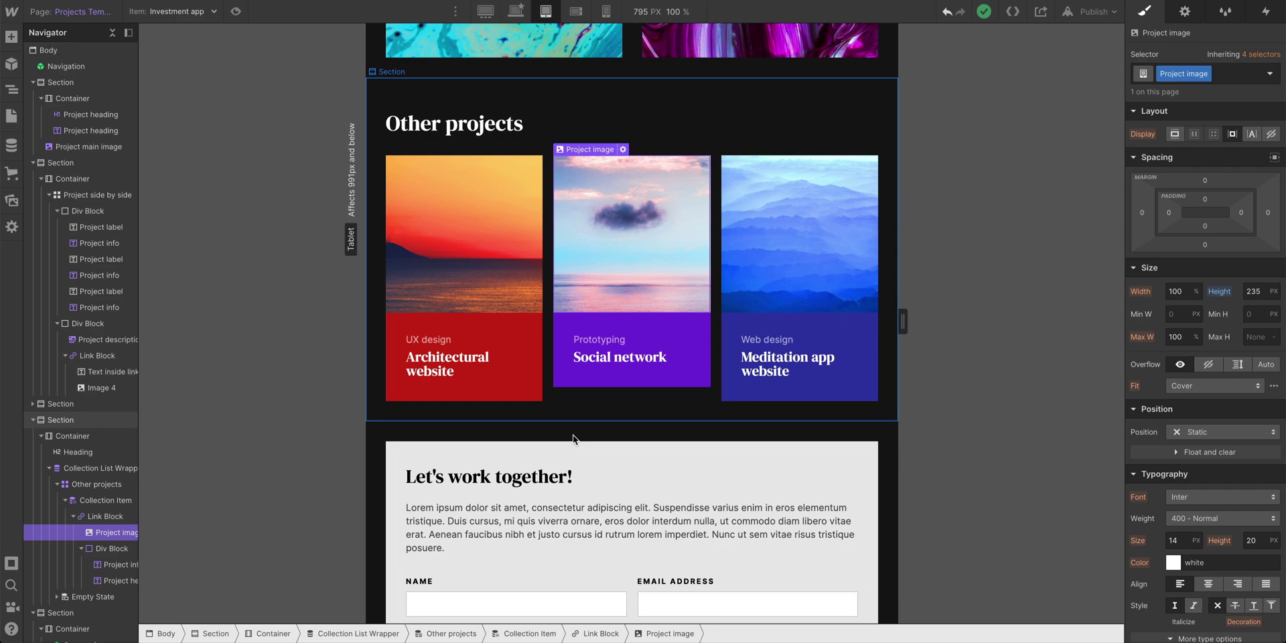
{"action": "left_click", "coordinate": [608, 632]}
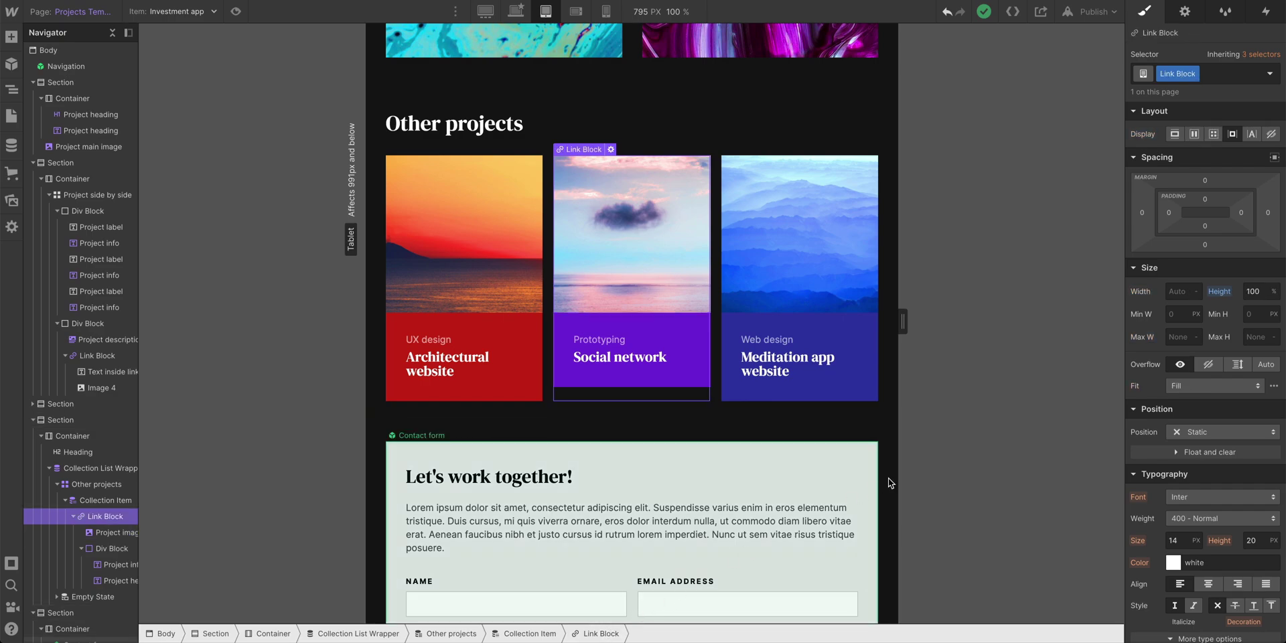
{"action": "left_click", "coordinate": [1194, 134]}
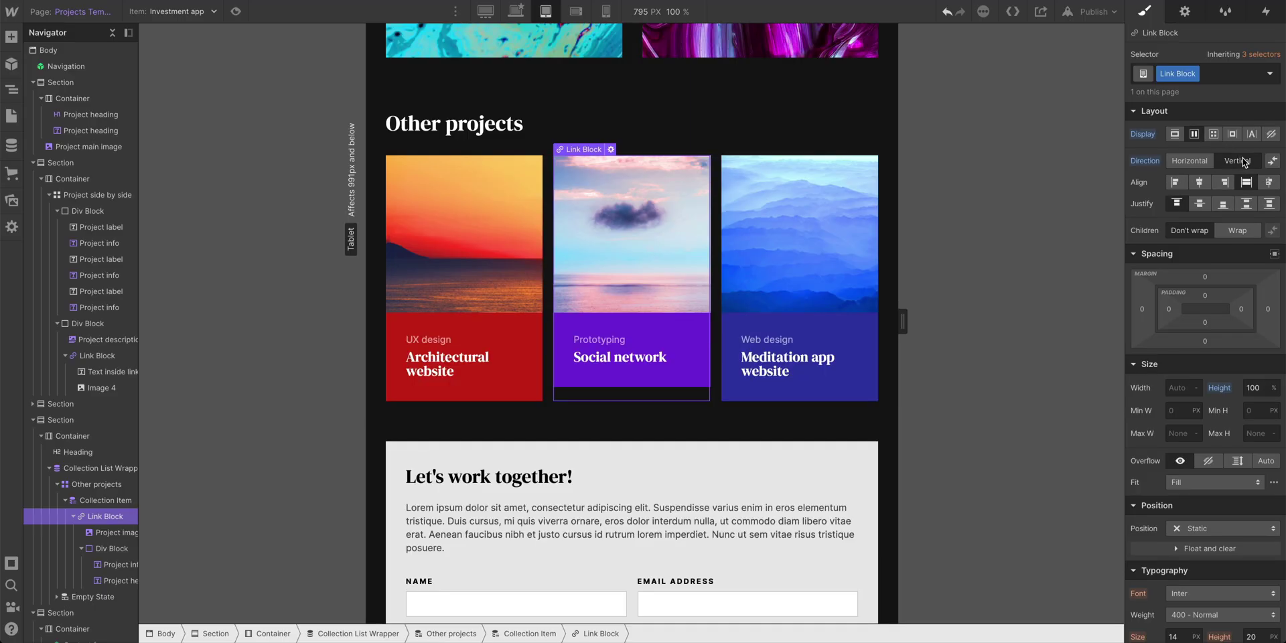
{"action": "left_click", "coordinate": [693, 329]}
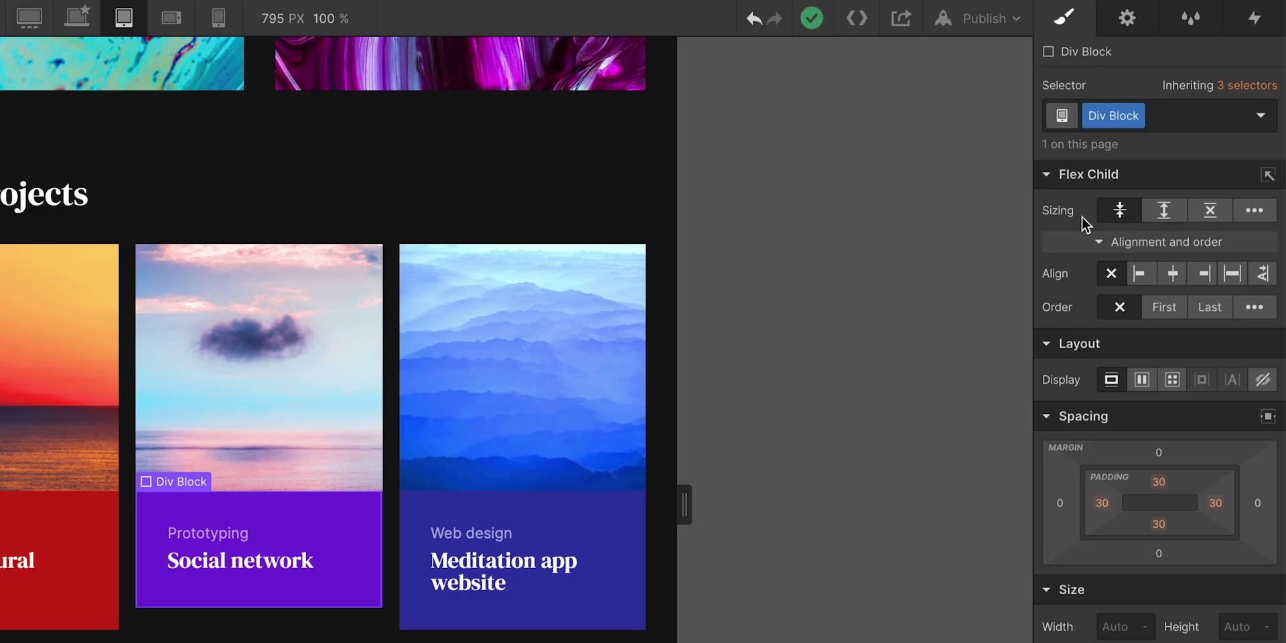
{"action": "left_click", "coordinate": [1167, 215]}
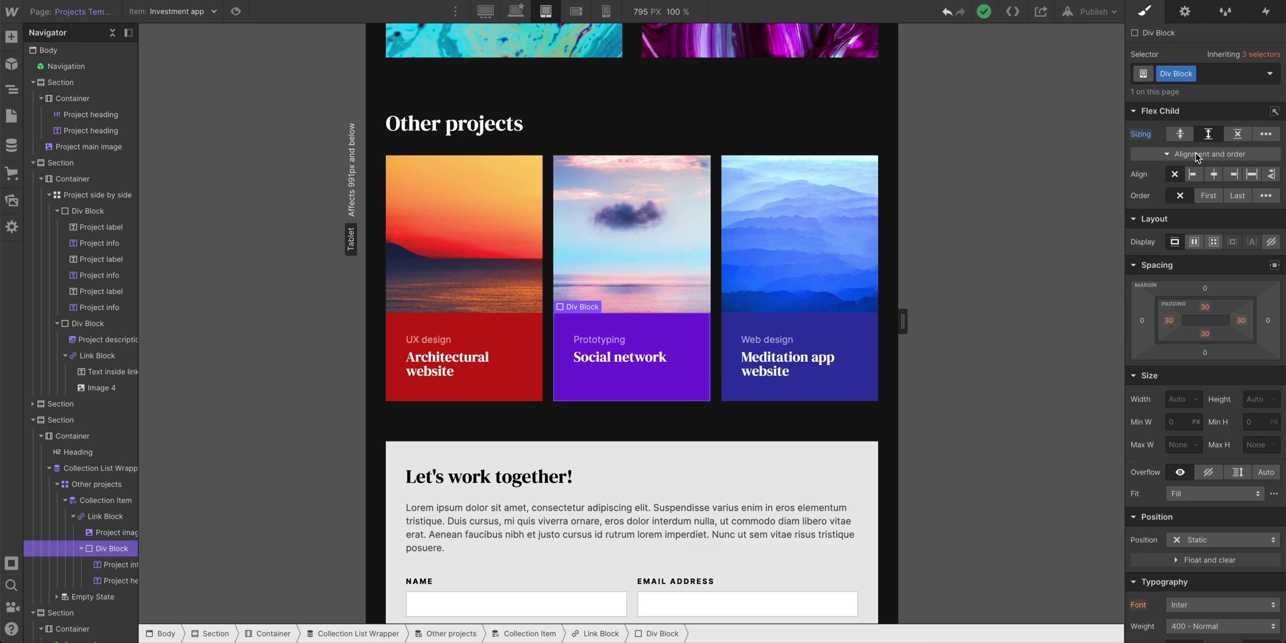
- Widen the canvas to 991px and set the Other projects image height to 200px
{"action": "left_click", "coordinate": [641, 235]}
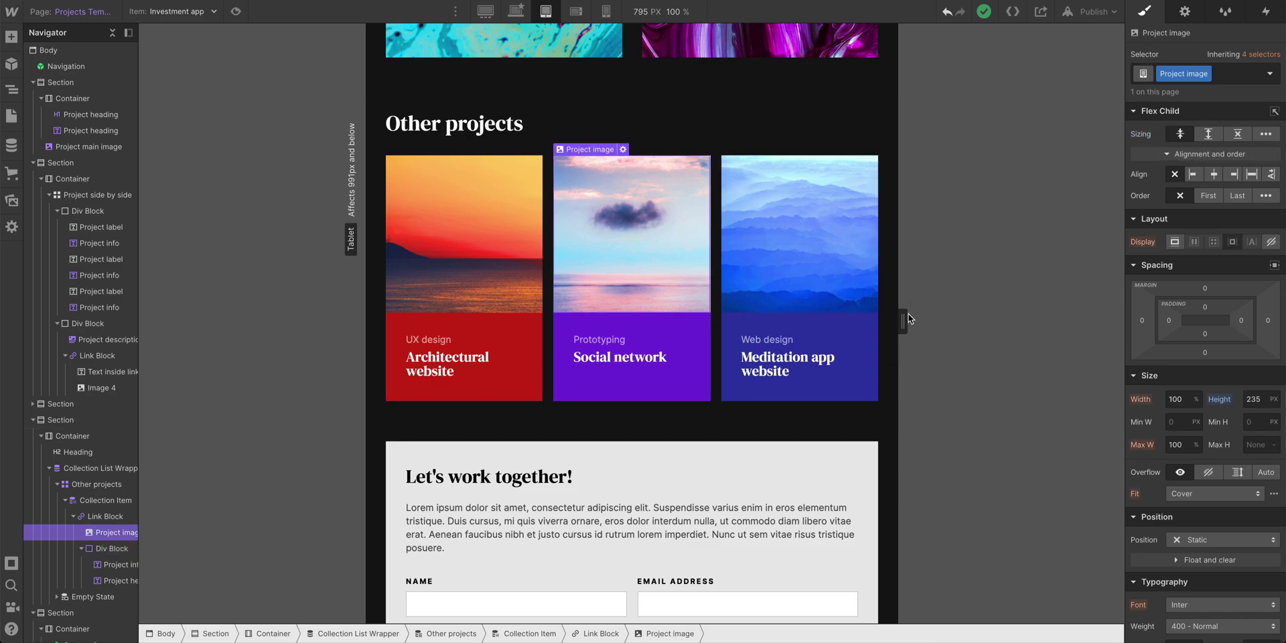
{"action": "left_click_drag", "start_coordinate": [909, 318], "coordinate": [1068, 319]}
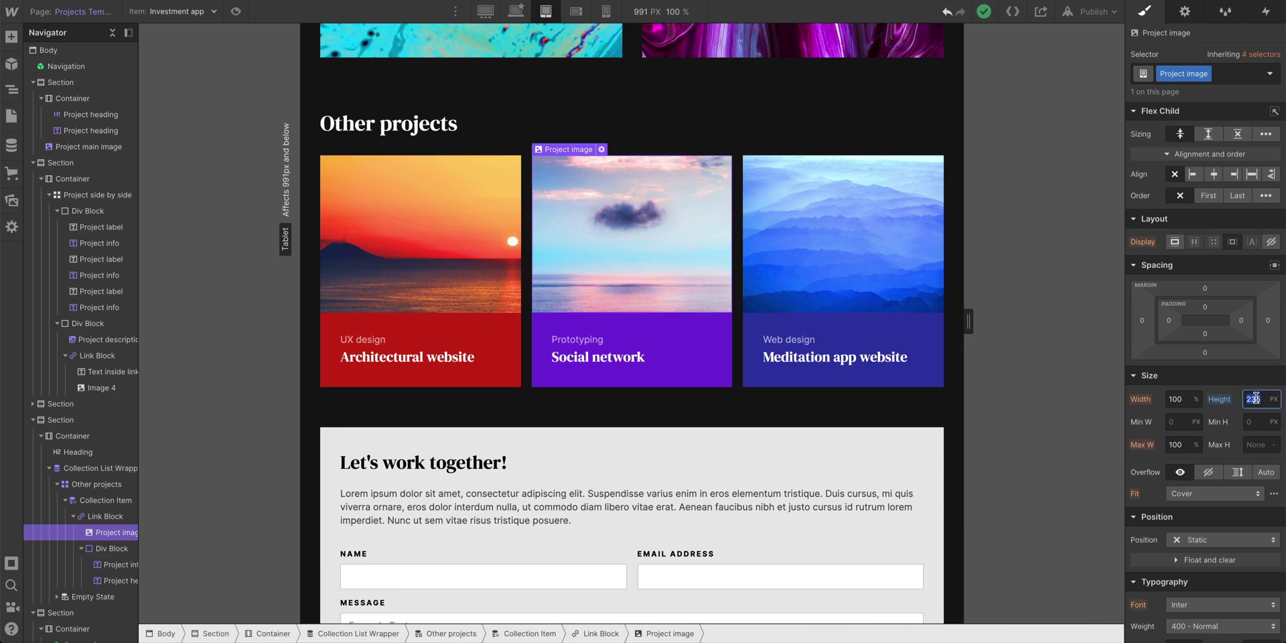
{"action": "type", "text": "200"}
{"action": "key", "text": "Return"}
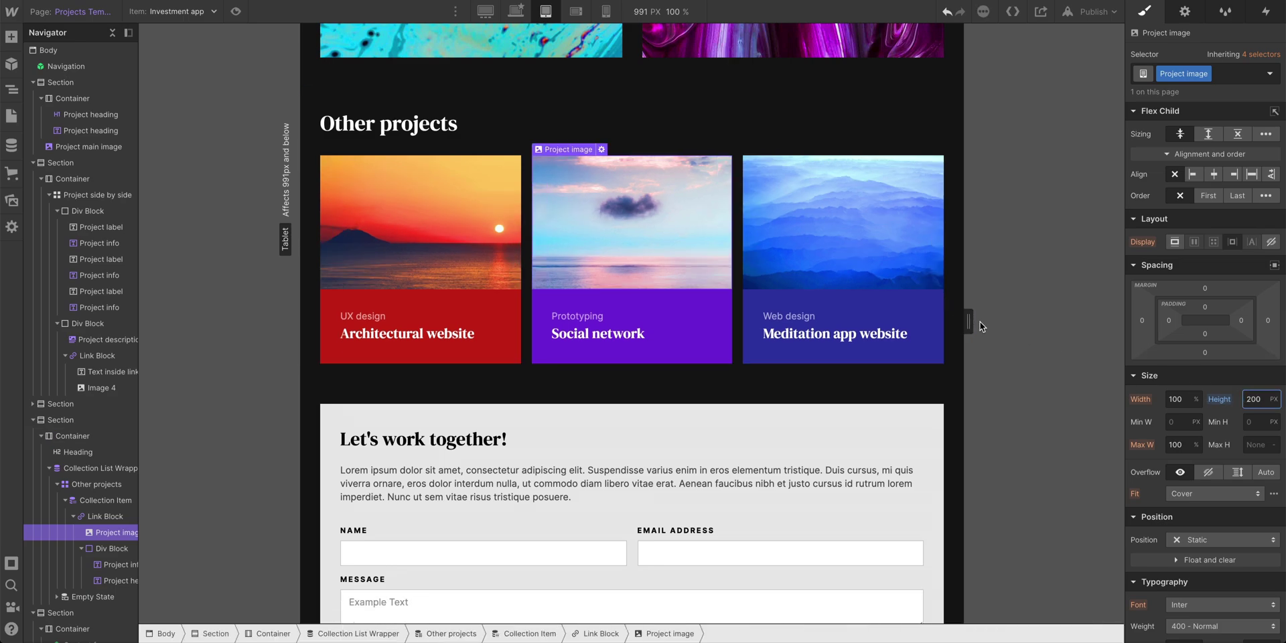
- Check the card layout at widths between 768px and 991px
{"action": "left_click_drag", "start_coordinate": [969, 320], "coordinate": [813, 319]}
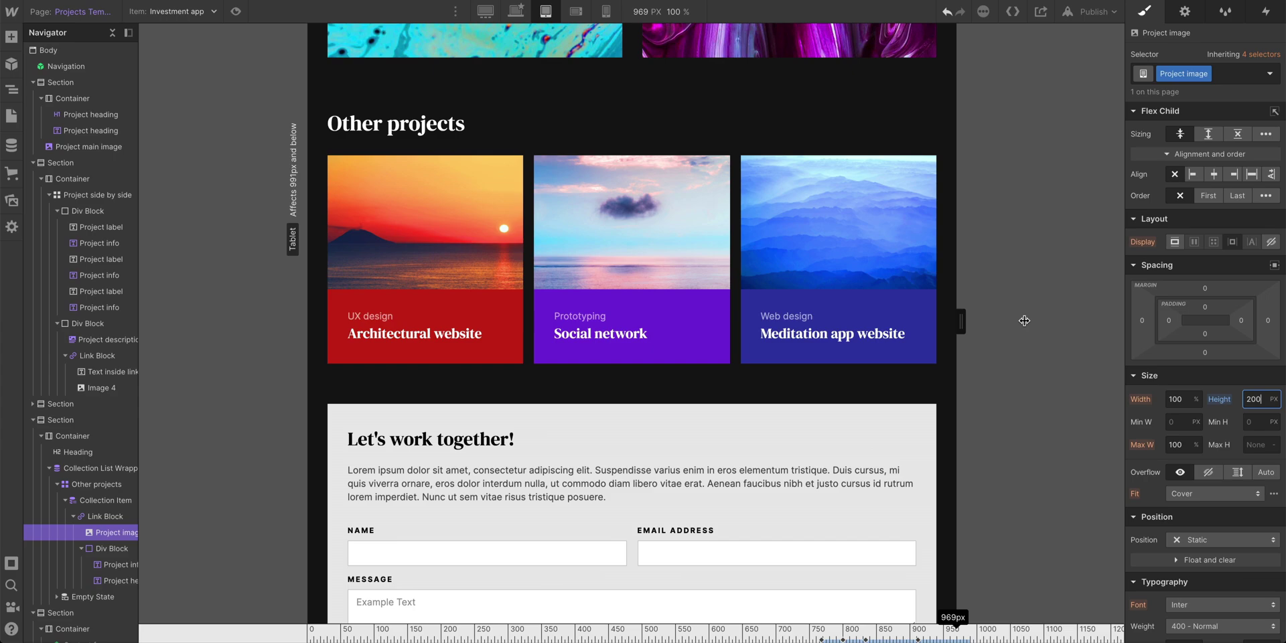
{"action": "left_click_drag", "start_coordinate": [1024, 321], "coordinate": [957, 320]}
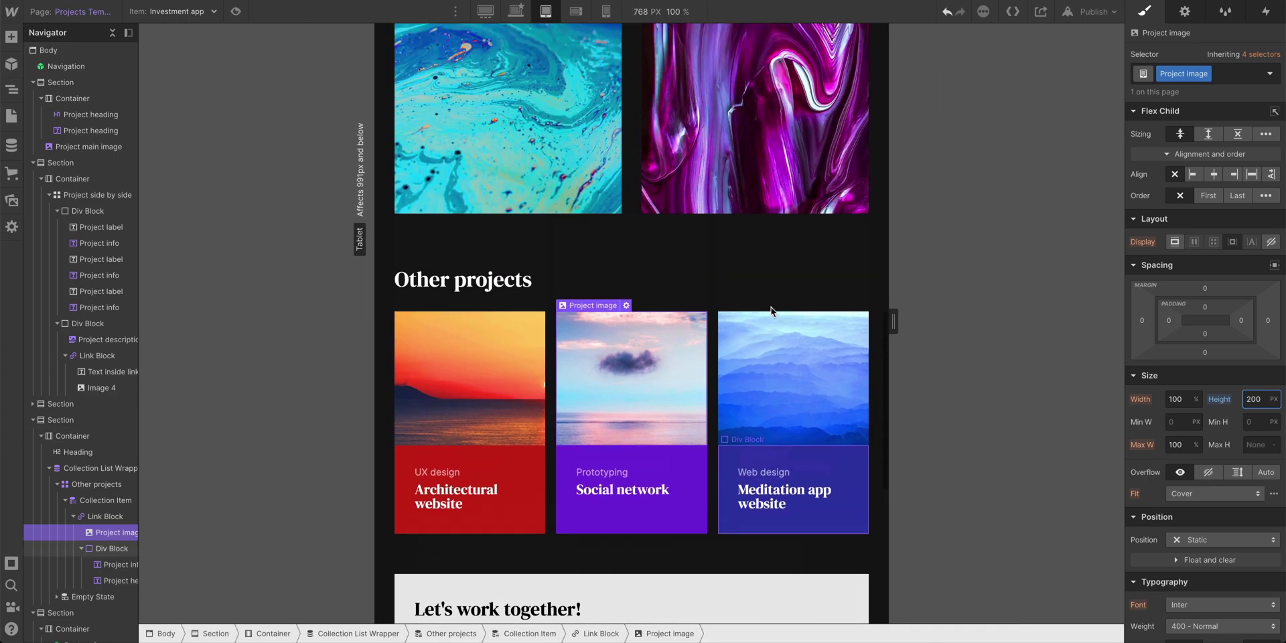
{"action": "scroll", "coordinate": [771, 311], "scroll_direction": "up", "scroll_amount": 4}
{"action": "left_click_drag", "start_coordinate": [898, 319], "coordinate": [856, 324]}
{"action": "scroll", "coordinate": [788, 373], "scroll_direction": "down", "scroll_amount": 8}
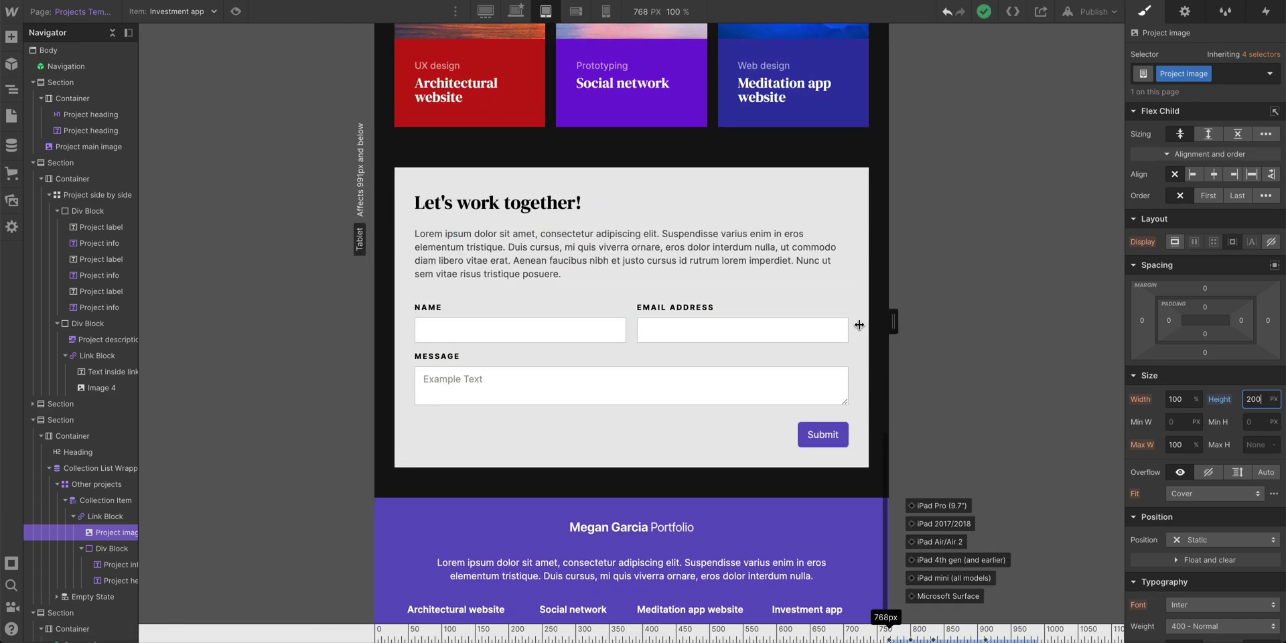
{"action": "scroll", "coordinate": [808, 400], "scroll_direction": "down", "scroll_amount": 1}
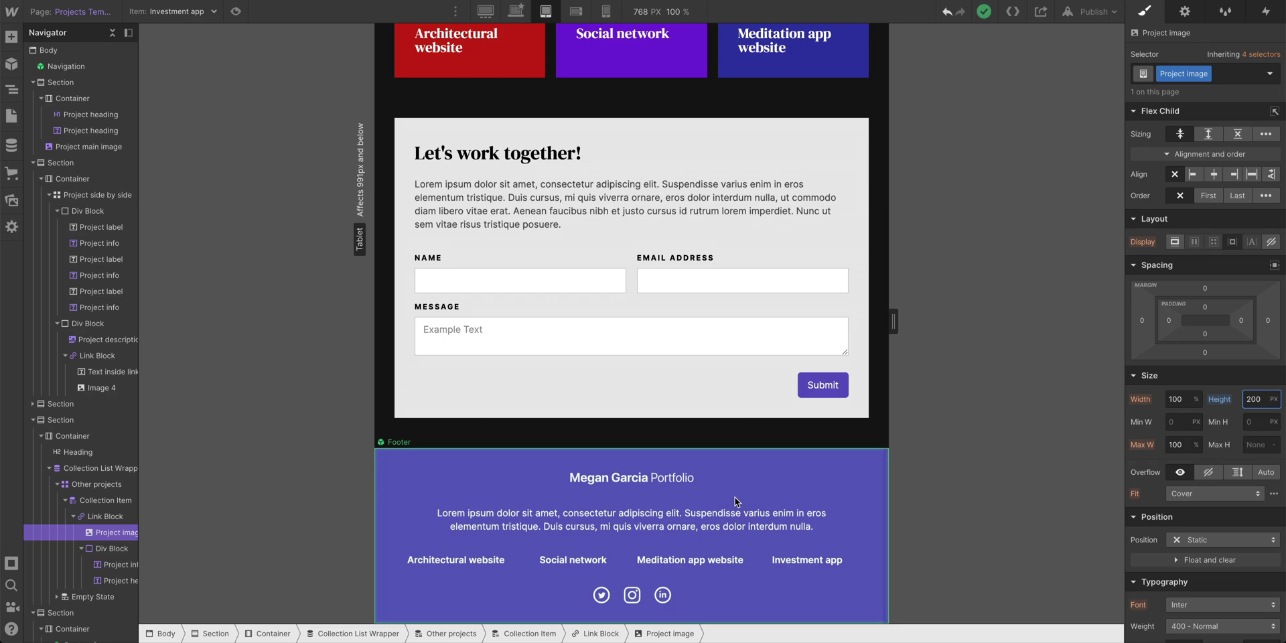
{"action": "left_click_drag", "start_coordinate": [894, 322], "coordinate": [1033, 331]}
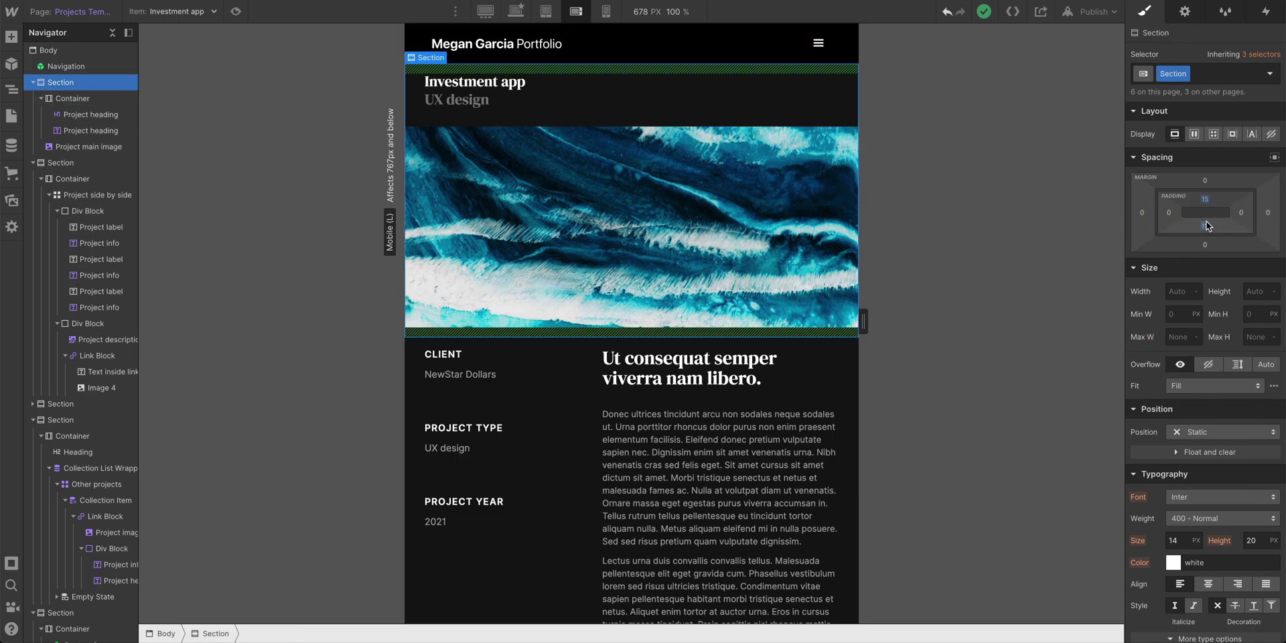
- At mobile landscape, set the UX design heading's bottom margin to 15px
{"action": "left_click", "coordinate": [457, 100]}
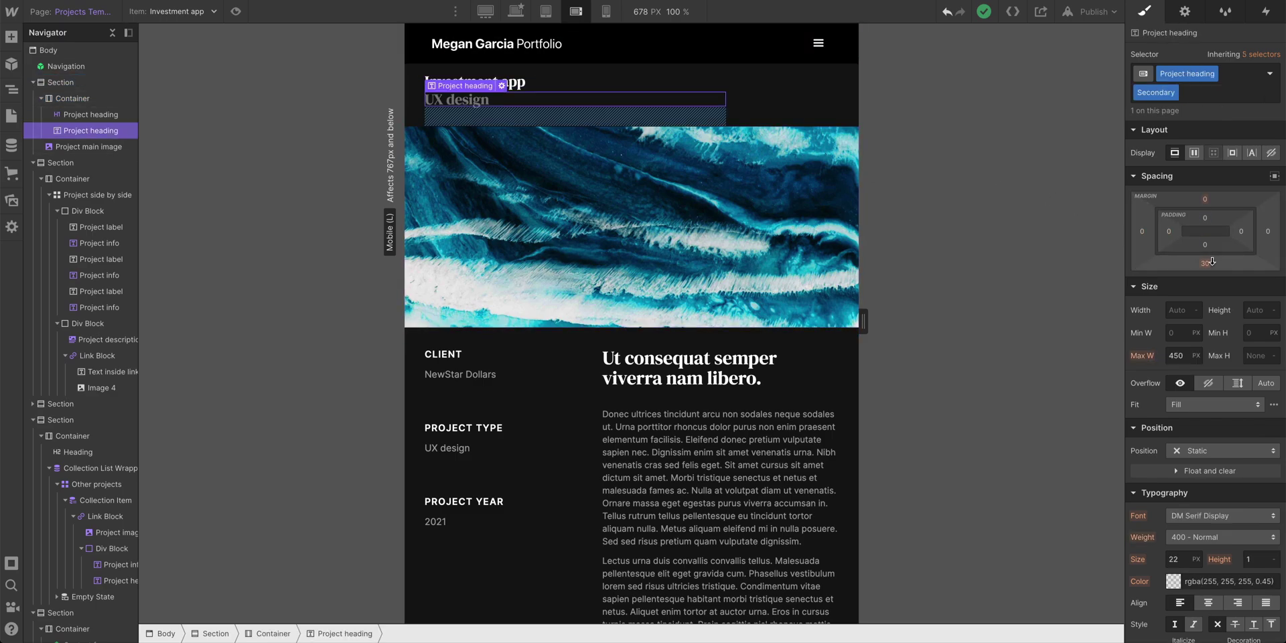
{"action": "left_click", "coordinate": [1203, 262]}
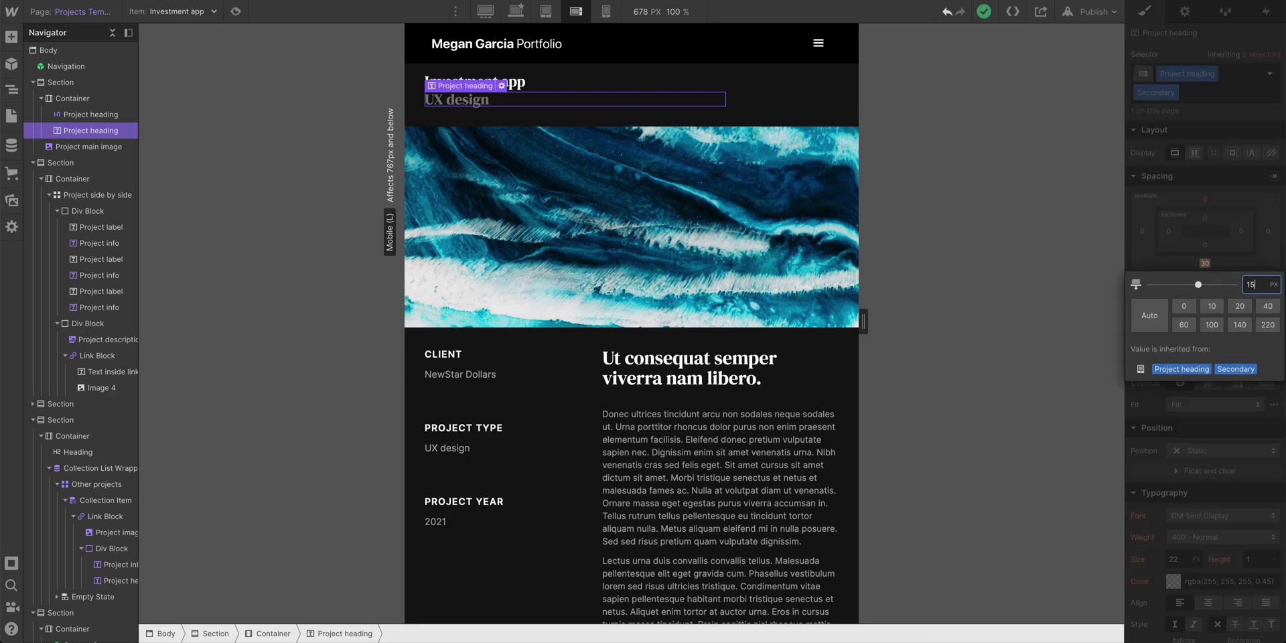
{"action": "key", "text": "Return"}
- Make the project main image 150px tall on mobile landscape
{"action": "left_click", "coordinate": [802, 232]}
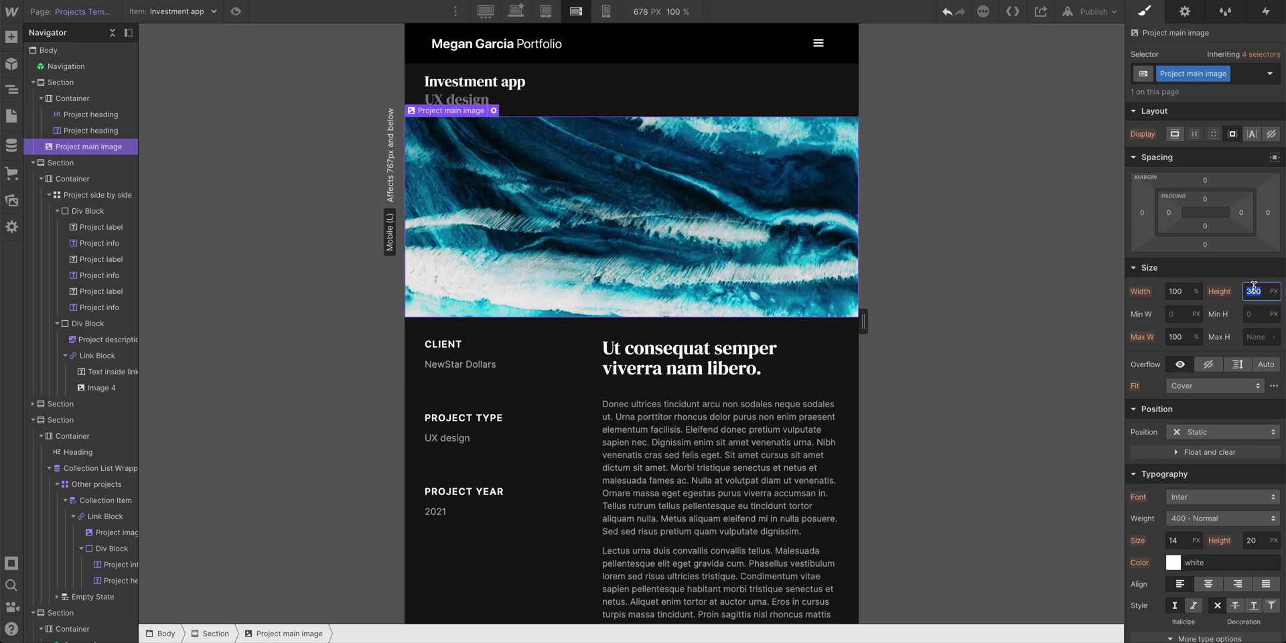
{"action": "type", "text": "150"}
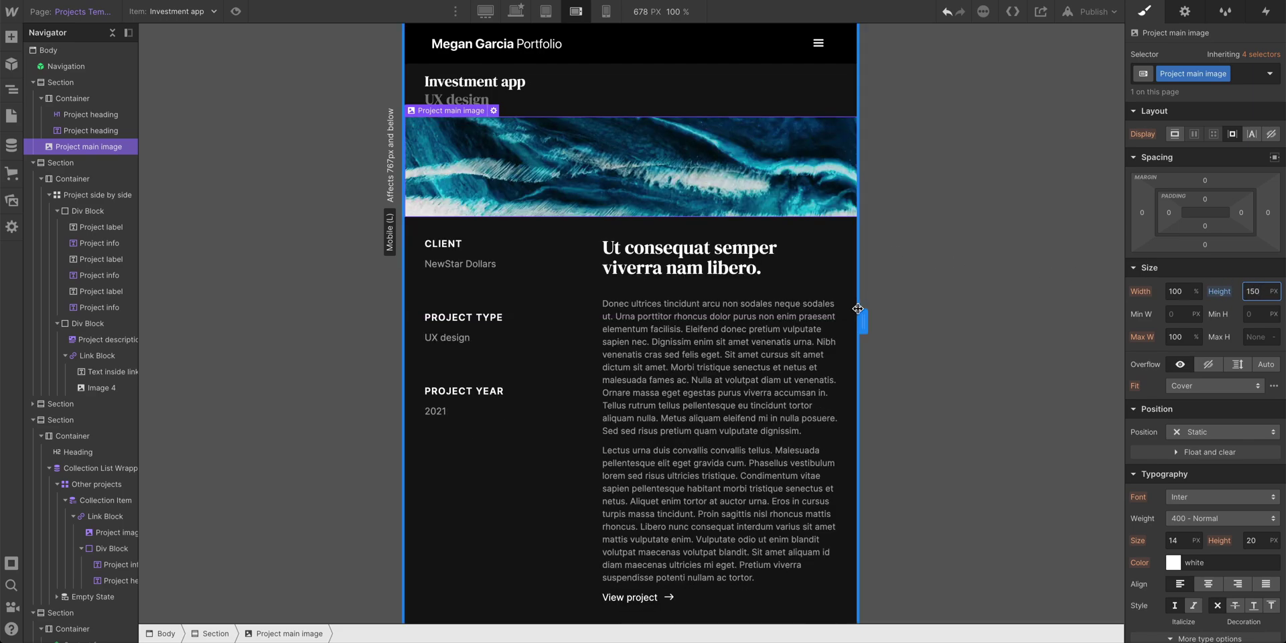
{"action": "left_click_drag", "start_coordinate": [864, 322], "coordinate": [793, 309]}
- Reduce the NewStar Dollars info text's bottom margin to 20px and the CLIENT label's to 3px
{"action": "left_click", "coordinate": [525, 263]}
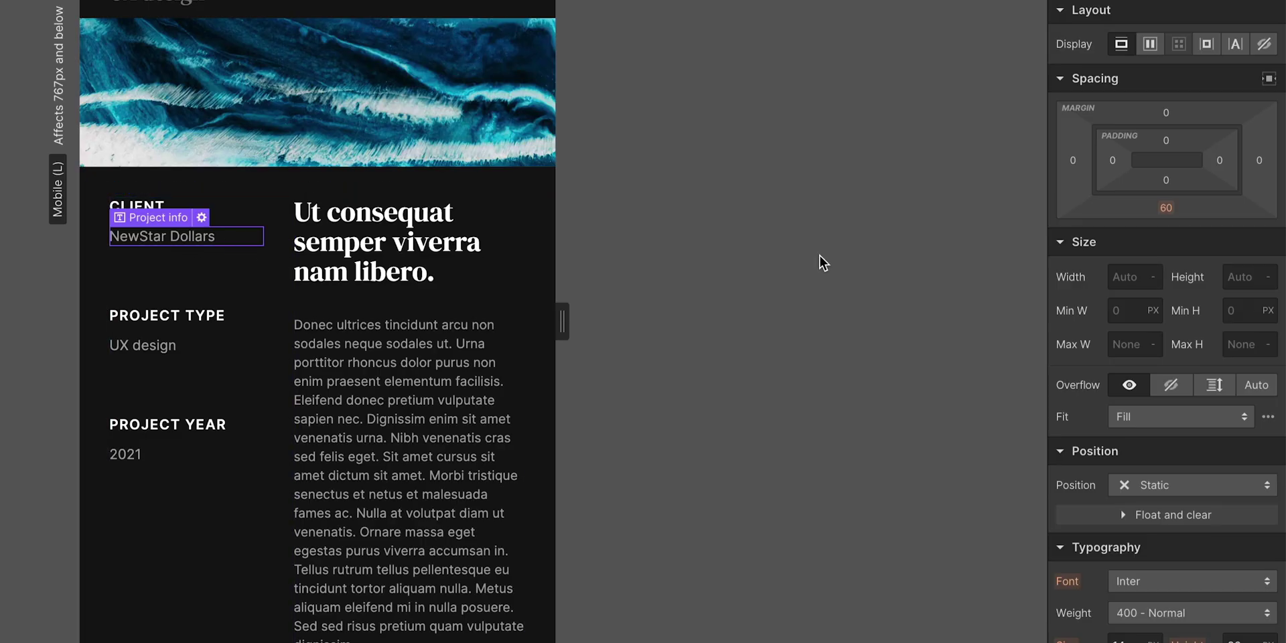
{"action": "left_click_drag", "start_coordinate": [1233, 244], "coordinate": [1230, 227]}
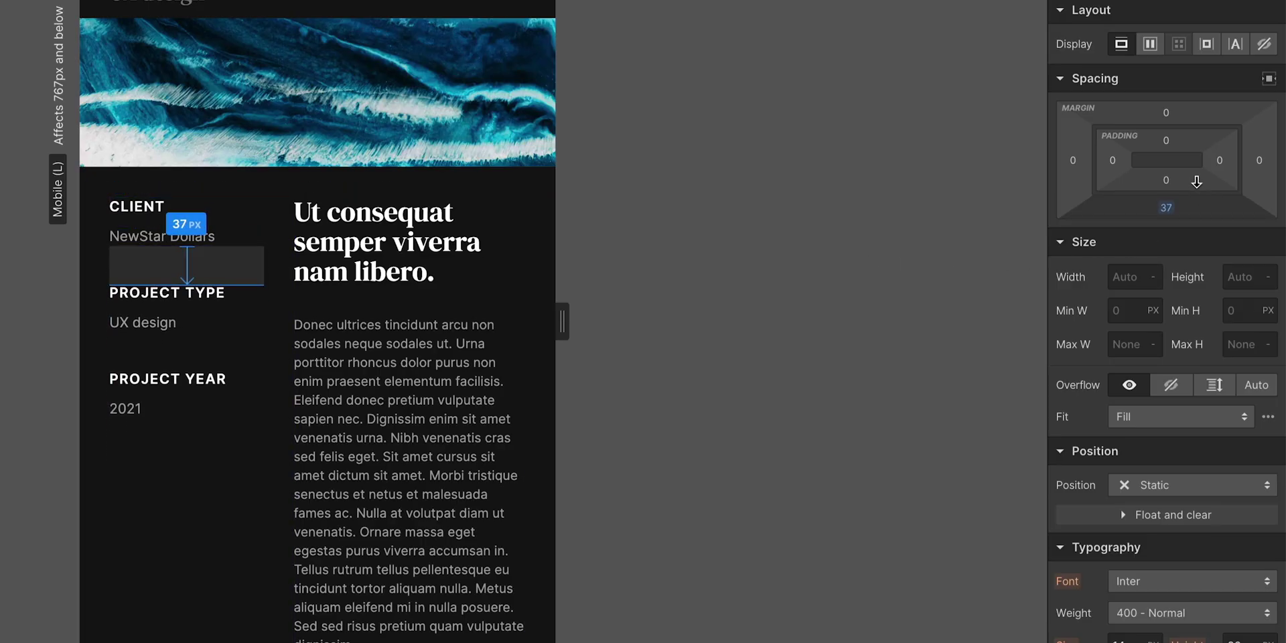
{"action": "left_click_drag", "start_coordinate": [1197, 182], "coordinate": [1198, 178]}
{"action": "left_click", "coordinate": [167, 206]}
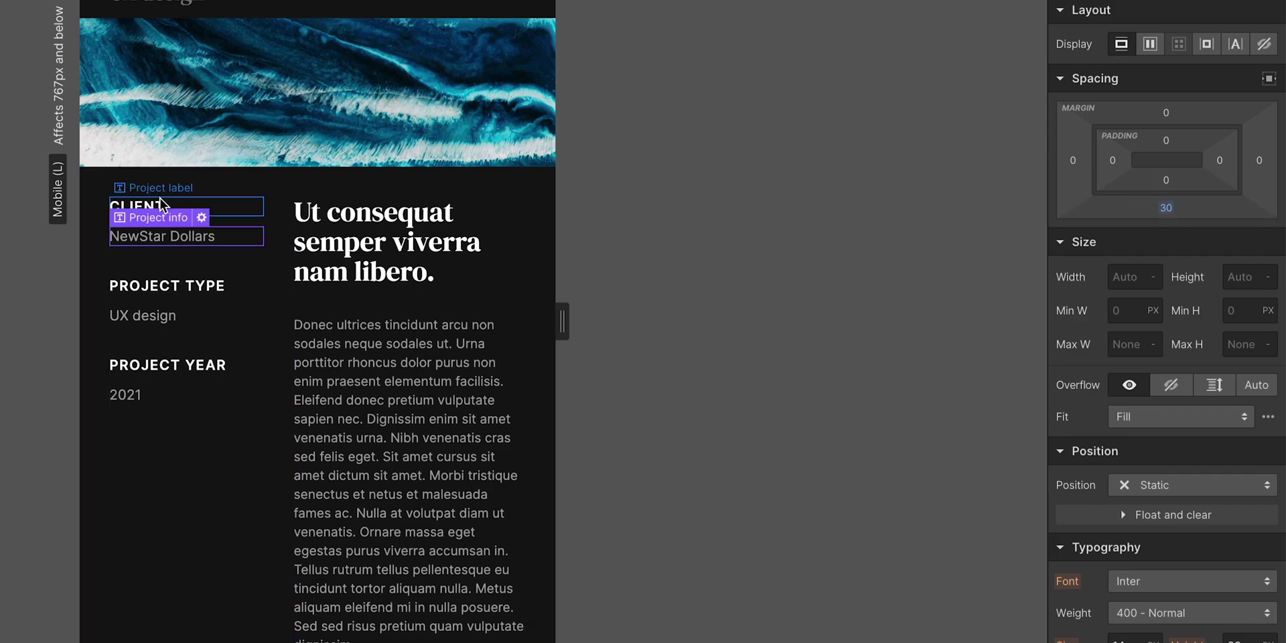
{"action": "left_click_drag", "start_coordinate": [1175, 203], "coordinate": [1173, 198]}
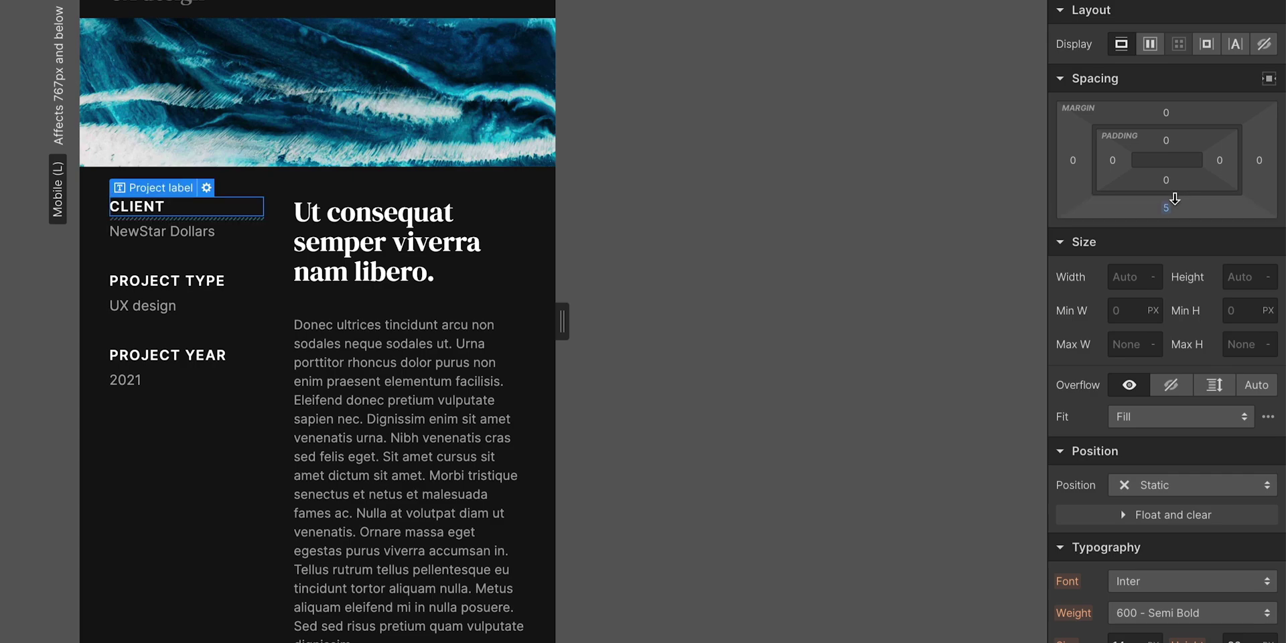
- Delete the grid's 1.5fr column to make it one column, and give Project info a 15px bottom margin
{"action": "left_click", "coordinate": [271, 451]}
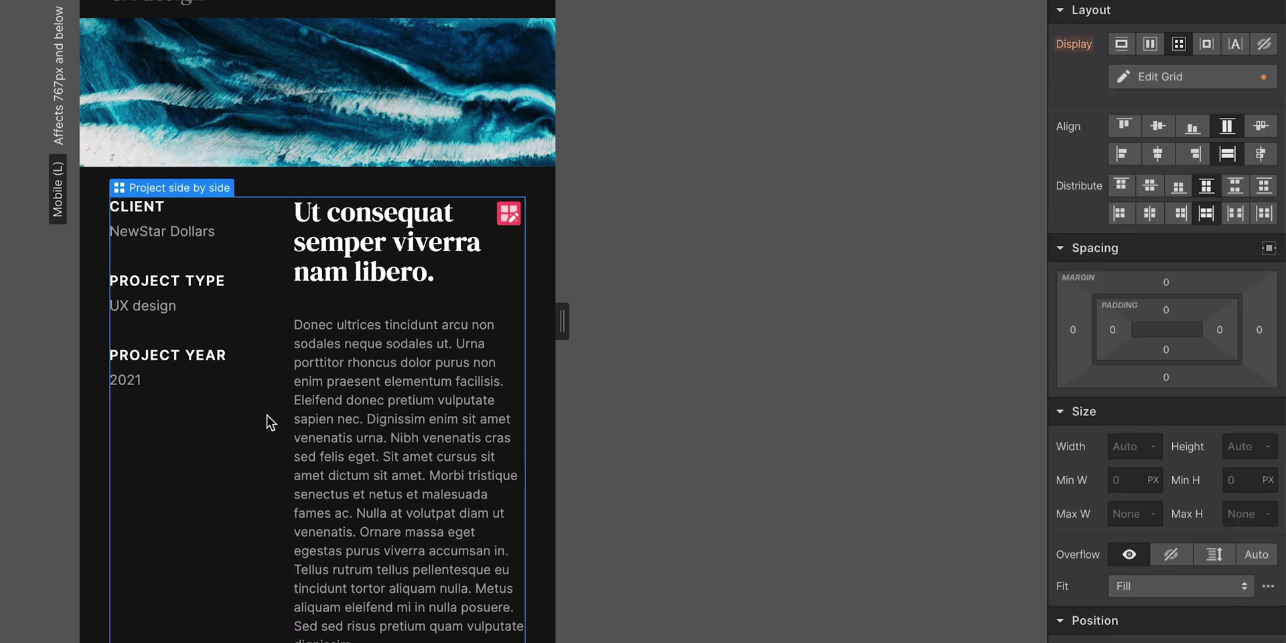
{"action": "left_click", "coordinate": [509, 214]}
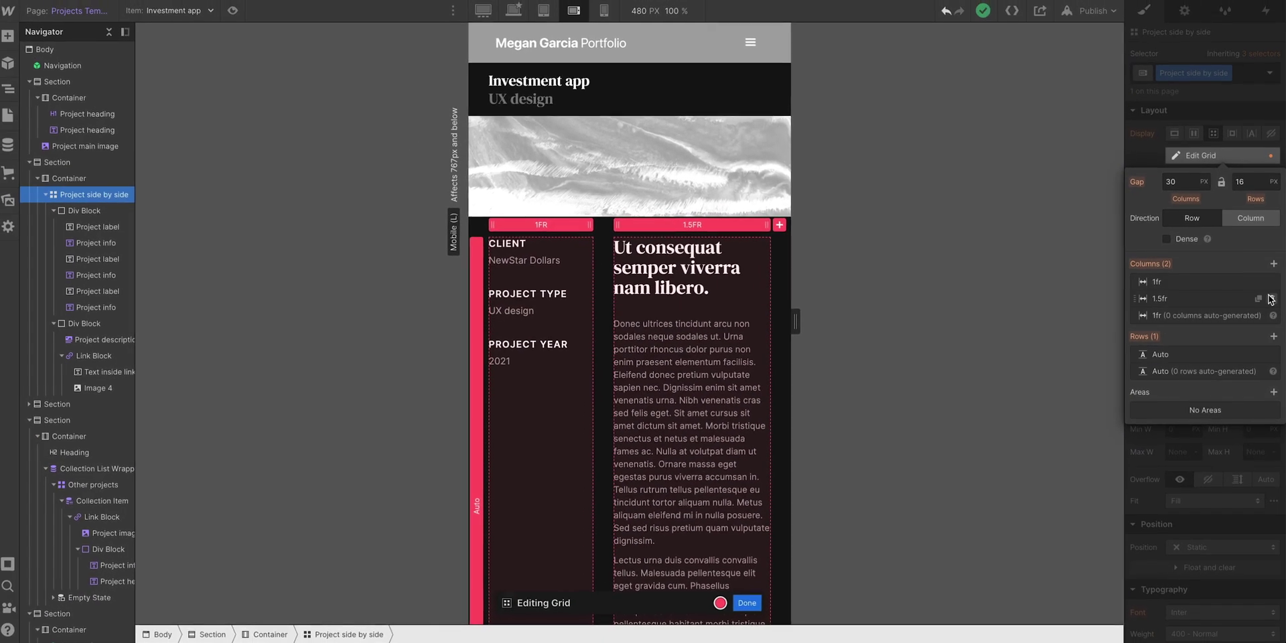
{"action": "left_click", "coordinate": [1273, 299]}
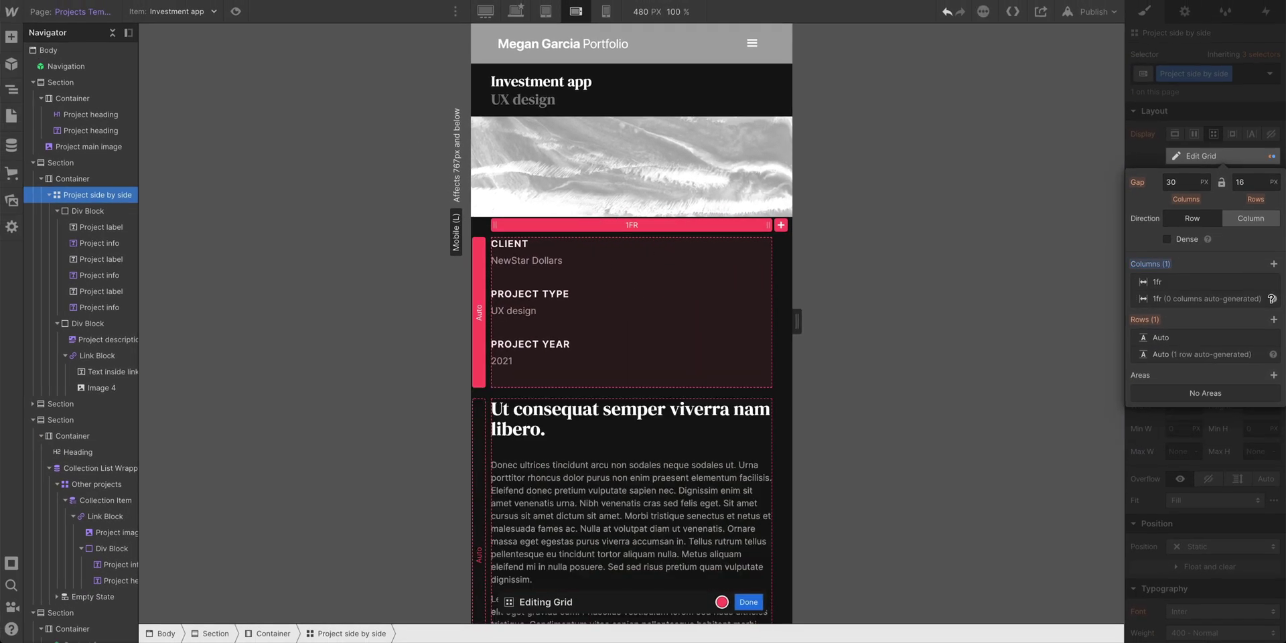
{"action": "left_click", "coordinate": [749, 602]}
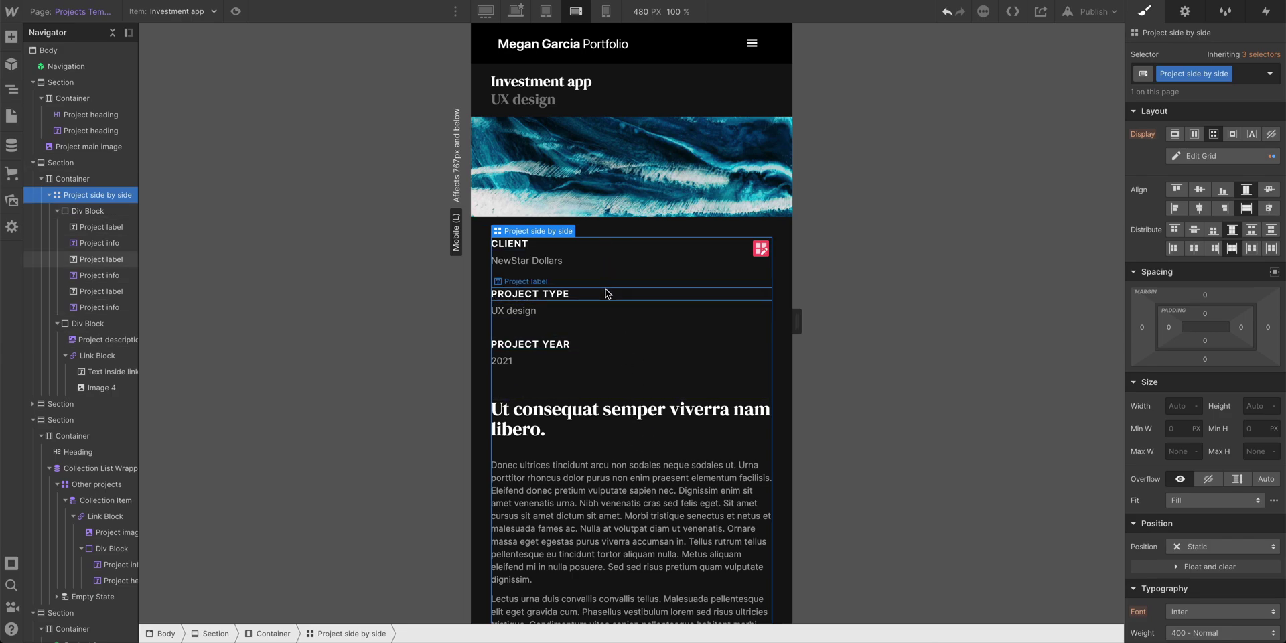
{"action": "left_click", "coordinate": [621, 268]}
{"action": "left_click_drag", "start_coordinate": [1226, 244], "coordinate": [1233, 239]}
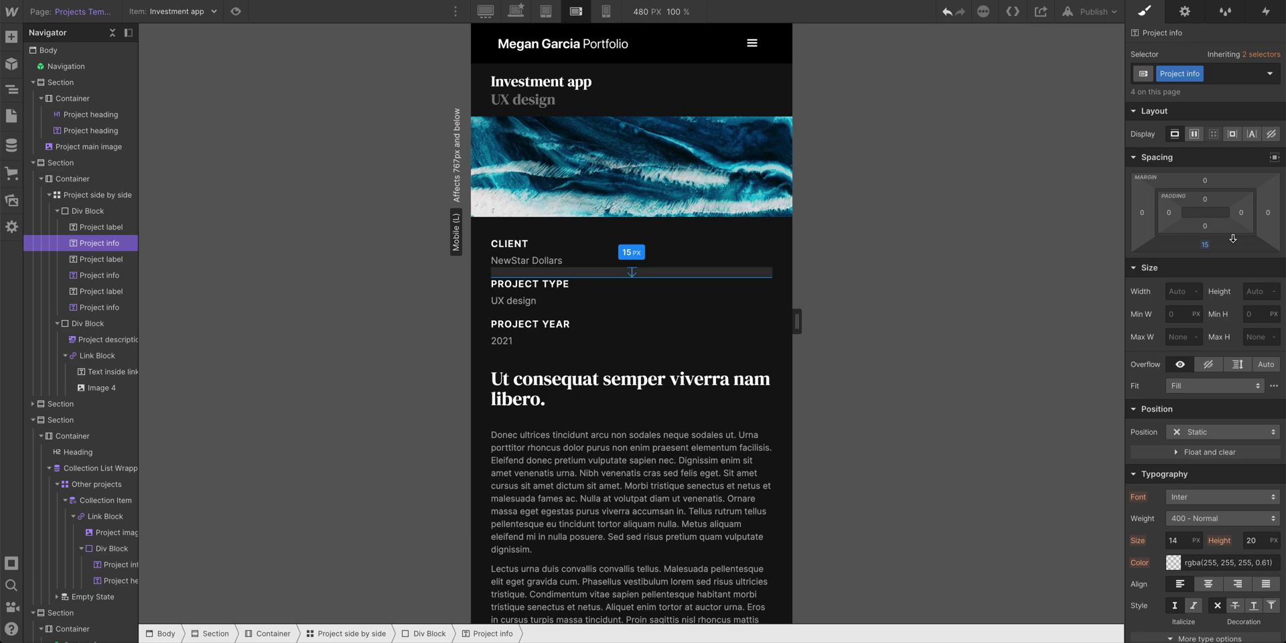
- Scroll through the mobile landscape page to locate the project image grid
{"action": "left_click", "coordinate": [606, 201]}
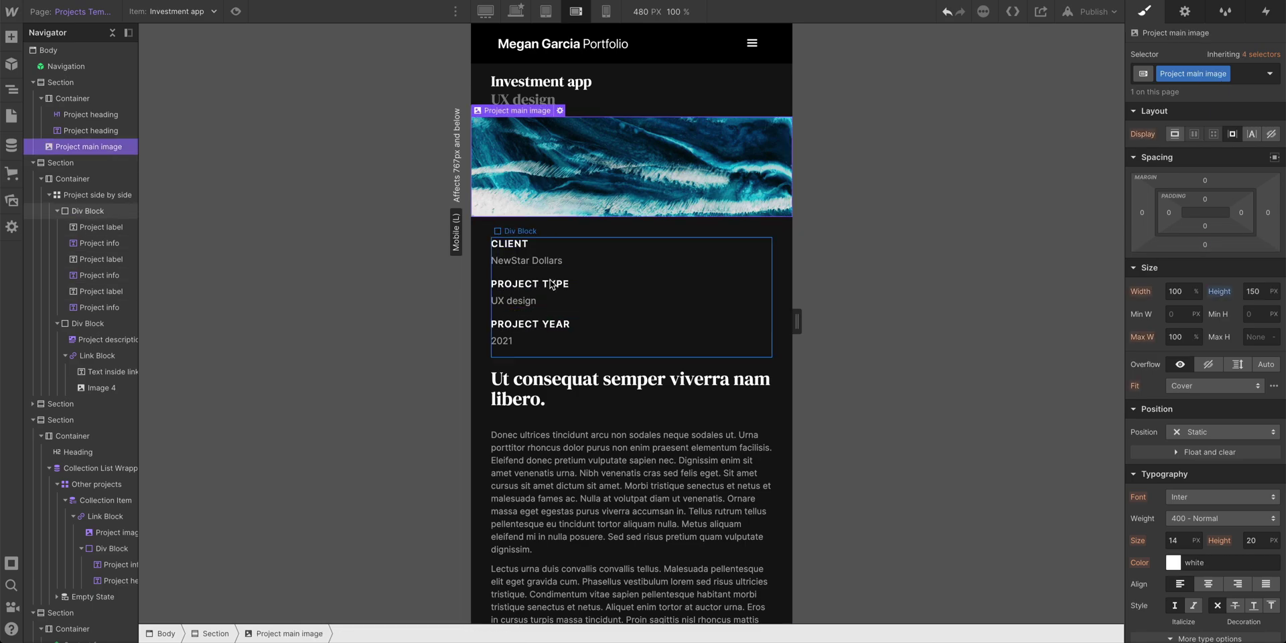
{"action": "scroll", "coordinate": [556, 288], "scroll_direction": "down", "scroll_amount": 2}
{"action": "scroll", "coordinate": [556, 288], "scroll_direction": "right", "scroll_amount": 1}
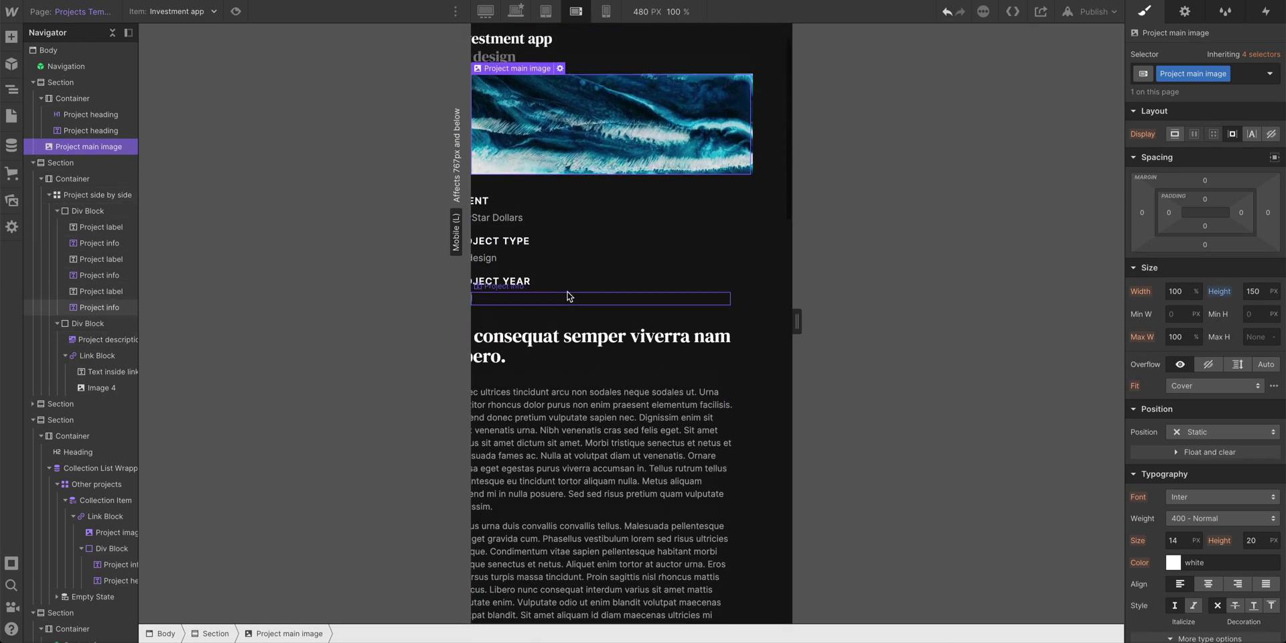
{"action": "scroll", "coordinate": [568, 295], "scroll_direction": "up", "scroll_amount": 1}
{"action": "scroll", "coordinate": [690, 140], "scroll_direction": "down", "scroll_amount": 5}
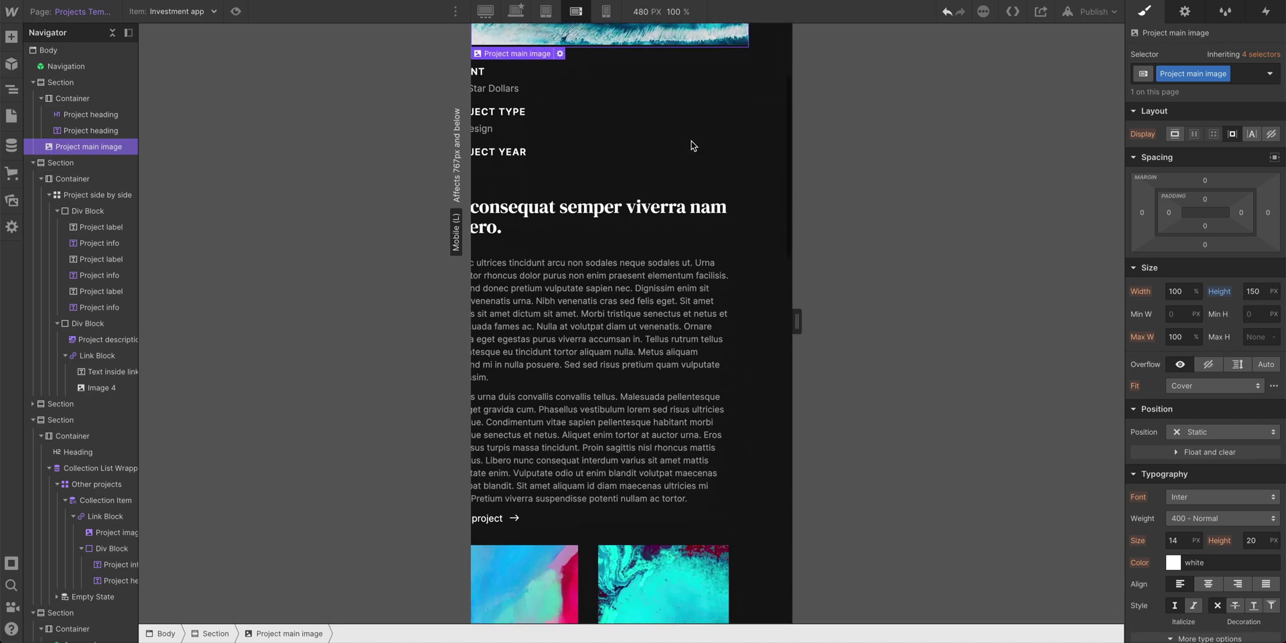
{"action": "scroll", "coordinate": [692, 145], "scroll_direction": "down", "scroll_amount": 8}
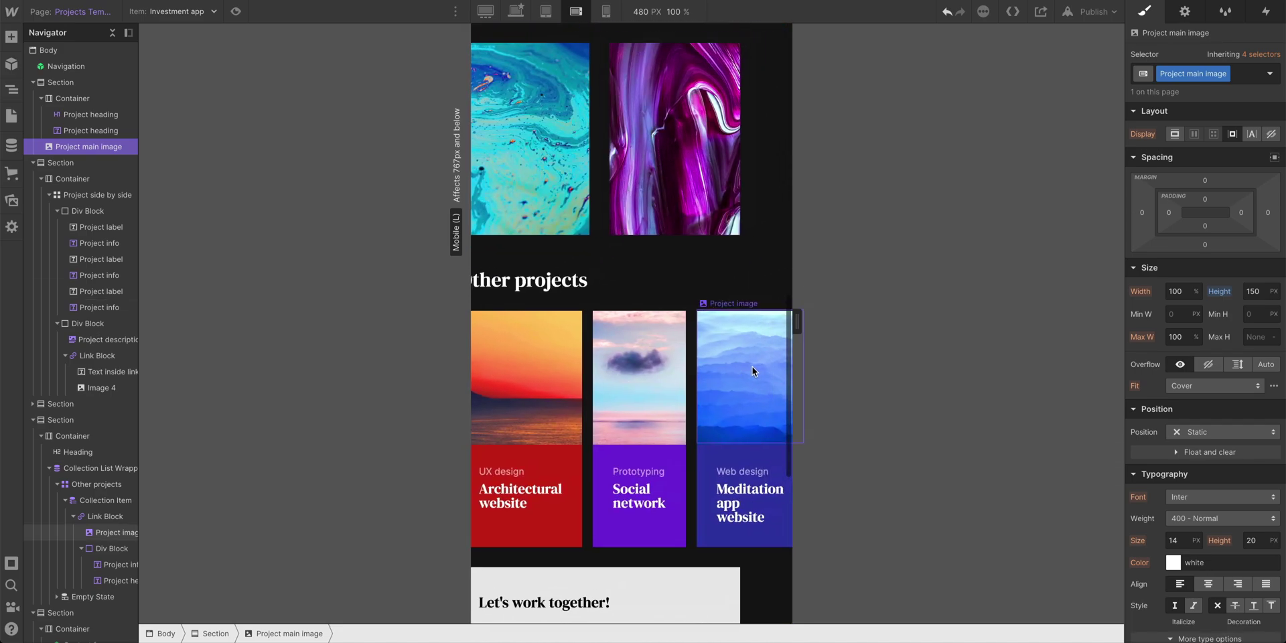
{"action": "scroll", "coordinate": [753, 371], "scroll_direction": "up", "scroll_amount": 7}
{"action": "scroll", "coordinate": [759, 565], "scroll_direction": "down", "scroll_amount": 5}
{"action": "scroll", "coordinate": [759, 564], "scroll_direction": "left", "scroll_amount": 1}
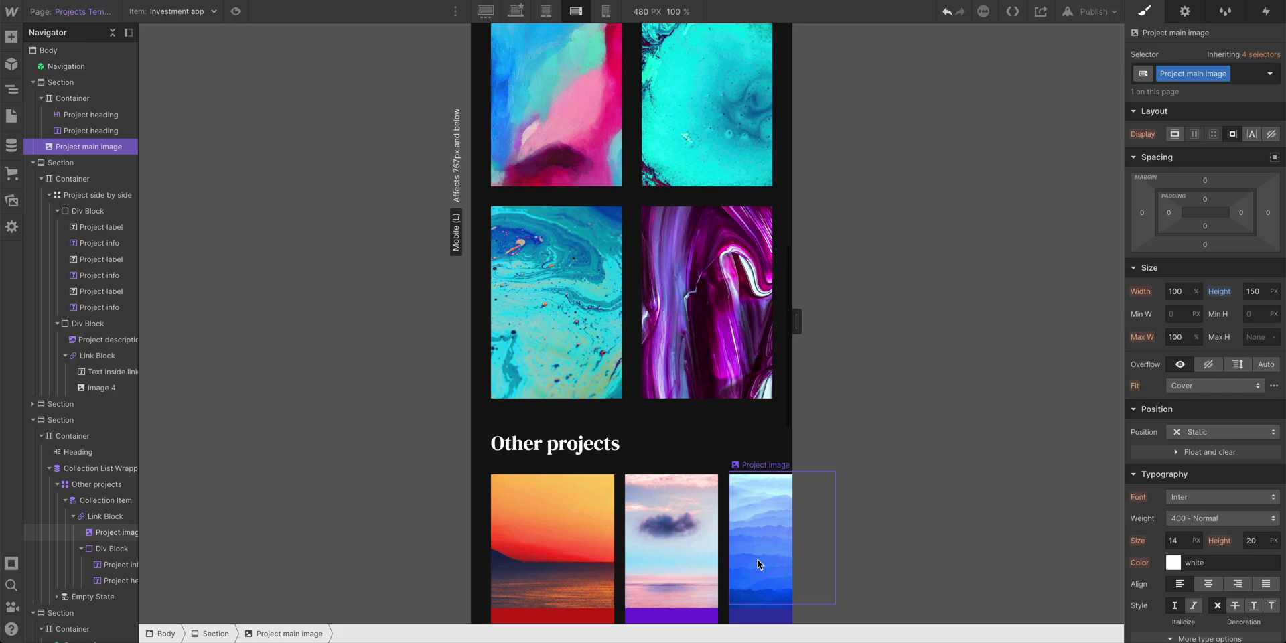
{"action": "scroll", "coordinate": [770, 509], "scroll_direction": "up", "scroll_amount": 7}
{"action": "mouse_move", "coordinate": [797, 322]}
{"action": "left_mouse_down"}
{"action": "mouse_move", "coordinate": [888, 323]}
{"action": "mouse_move", "coordinate": [797, 321]}
{"action": "left_mouse_up"}
{"action": "scroll", "coordinate": [559, 310], "scroll_direction": "down", "scroll_amount": 4}
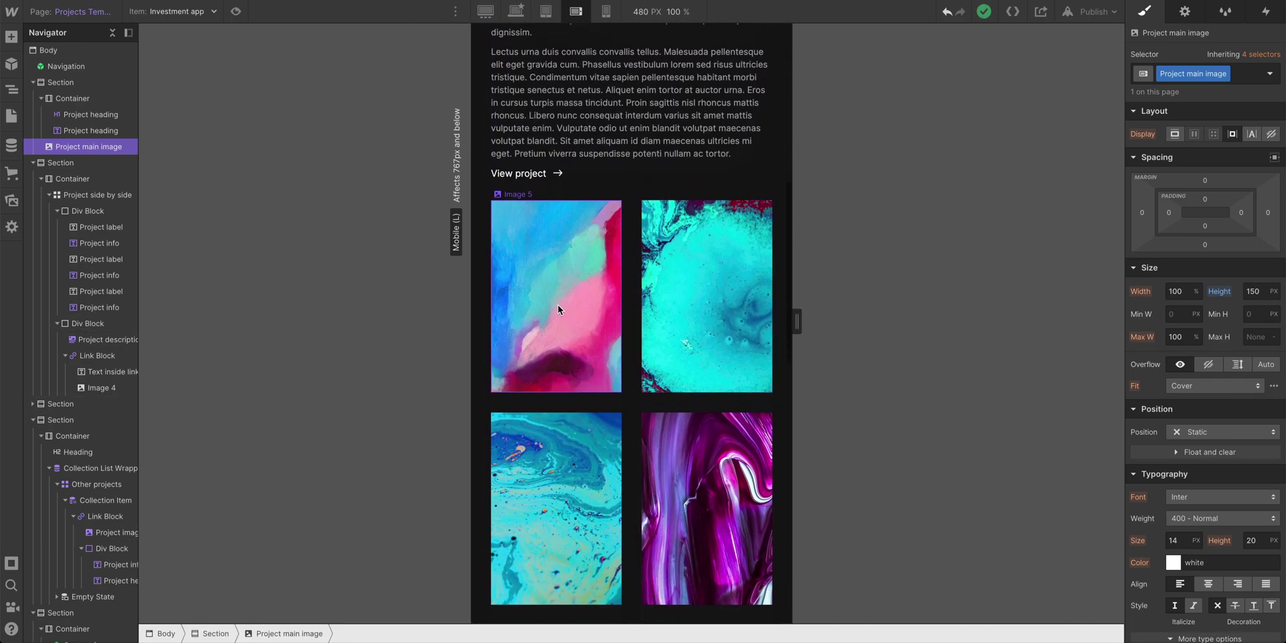
- Give the grid images a 'Project grid image' class with a 150px height
{"action": "left_click", "coordinate": [558, 264]}
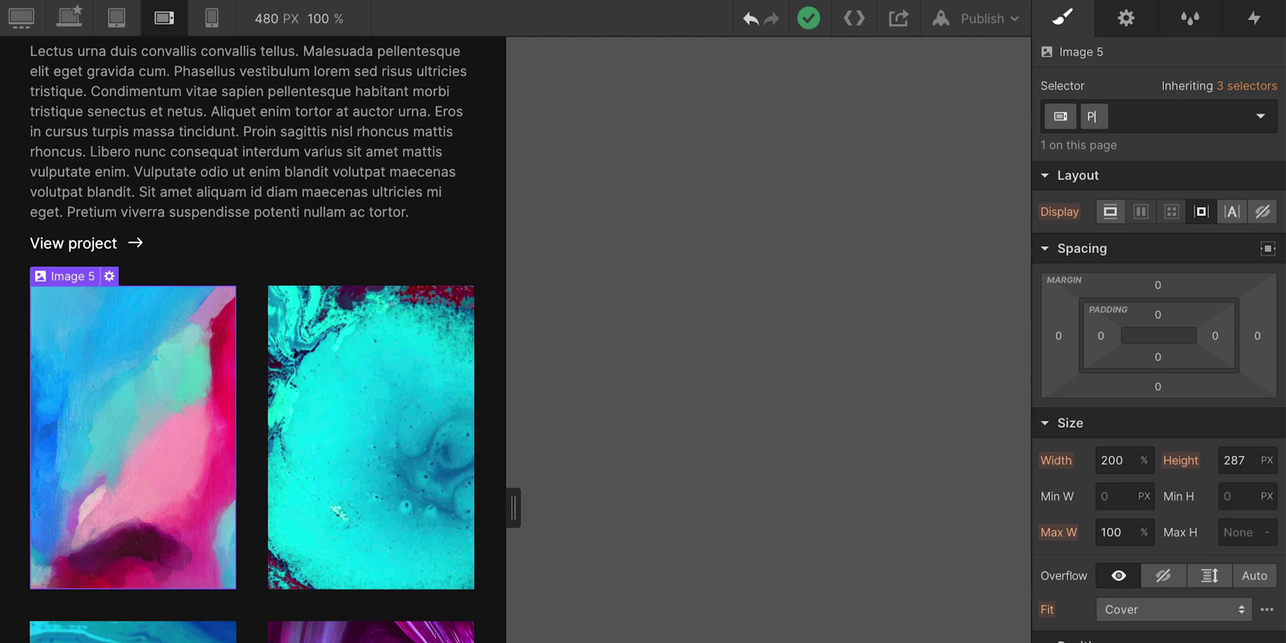
{"action": "type", "text": "ge"}
{"action": "key", "text": "Return"}
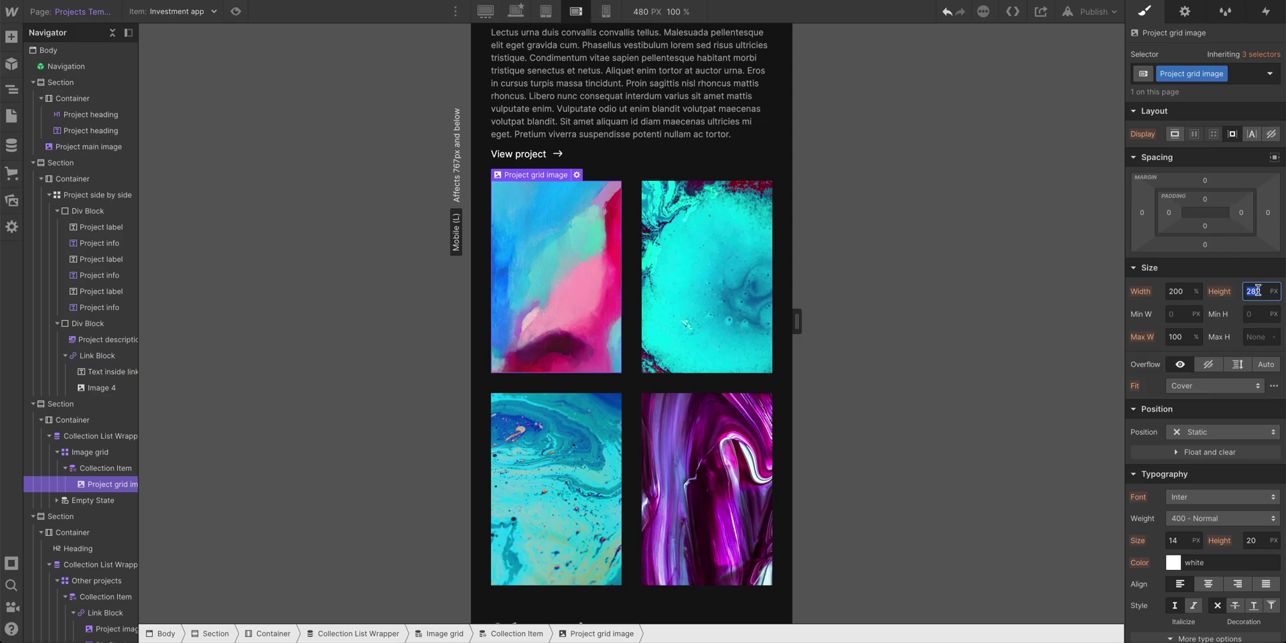
{"action": "key", "text": "Return"}
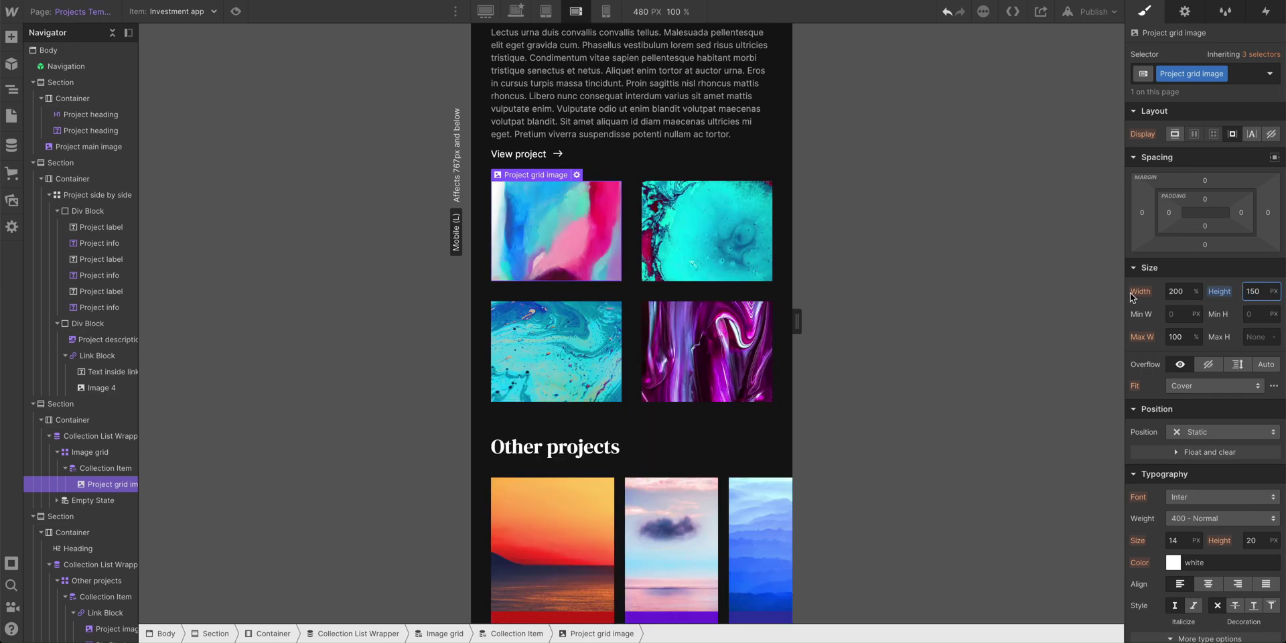
{"action": "left_click", "coordinate": [632, 290]}
- Shrink the Image grid's row and column gaps together from 30px to 15px
{"action": "left_click", "coordinate": [1200, 155]}
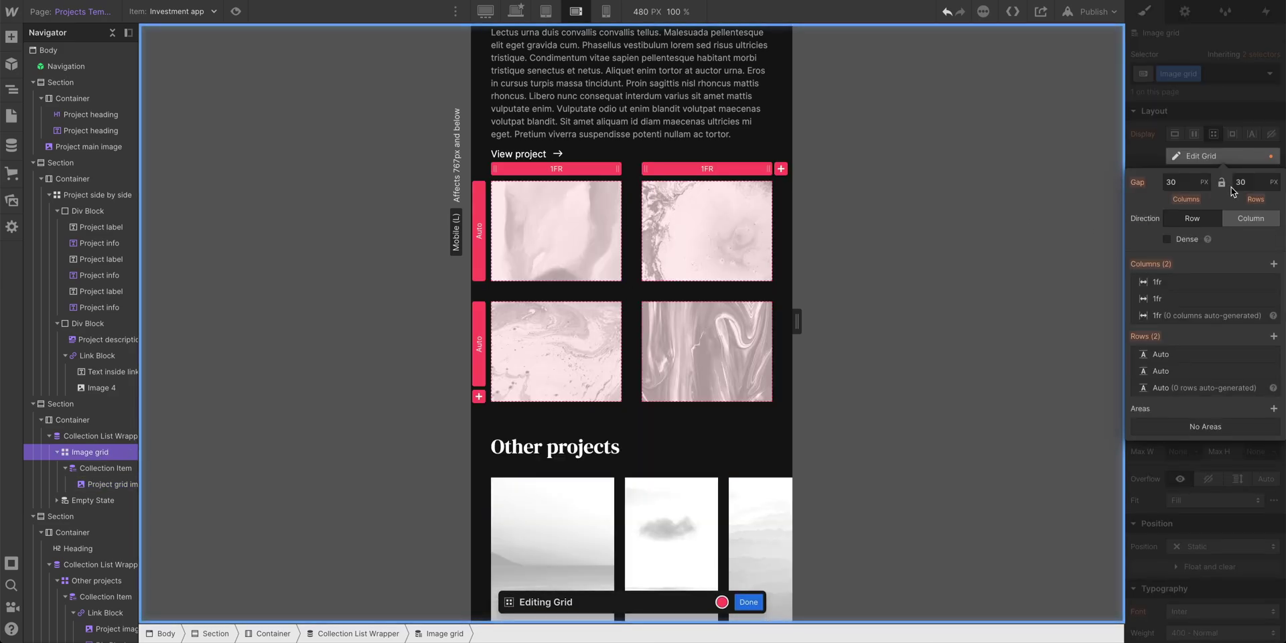
{"action": "key", "text": "shift"}
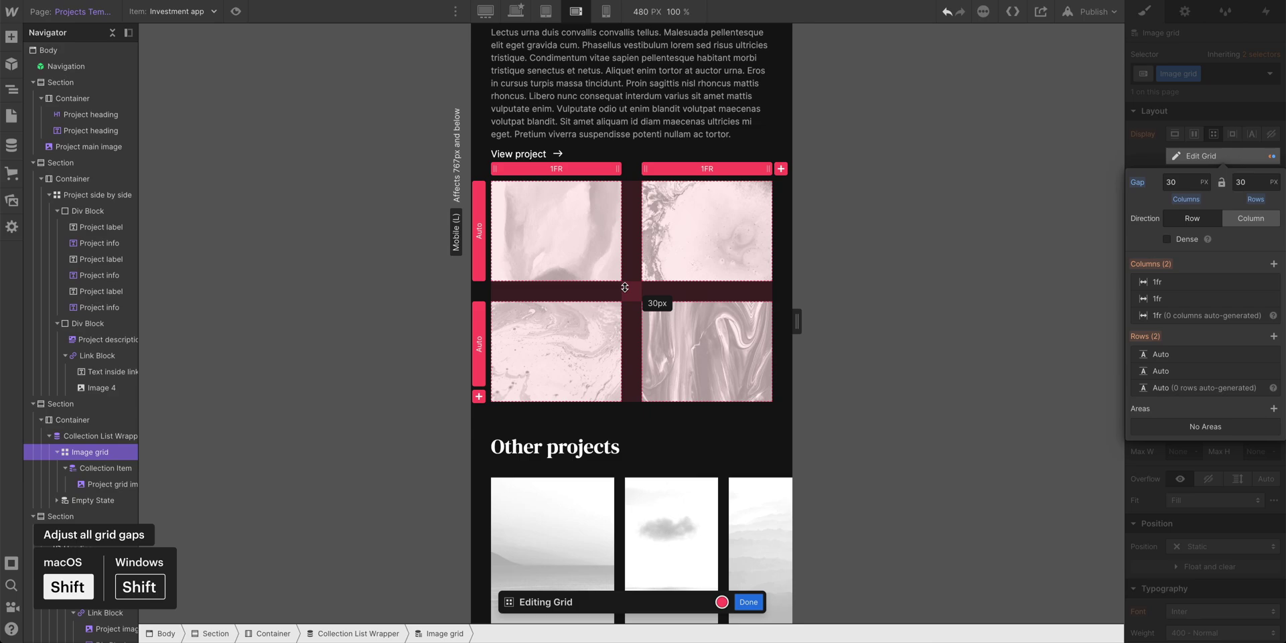
{"action": "left_click_drag", "start_coordinate": [624, 288], "coordinate": [646, 275]}
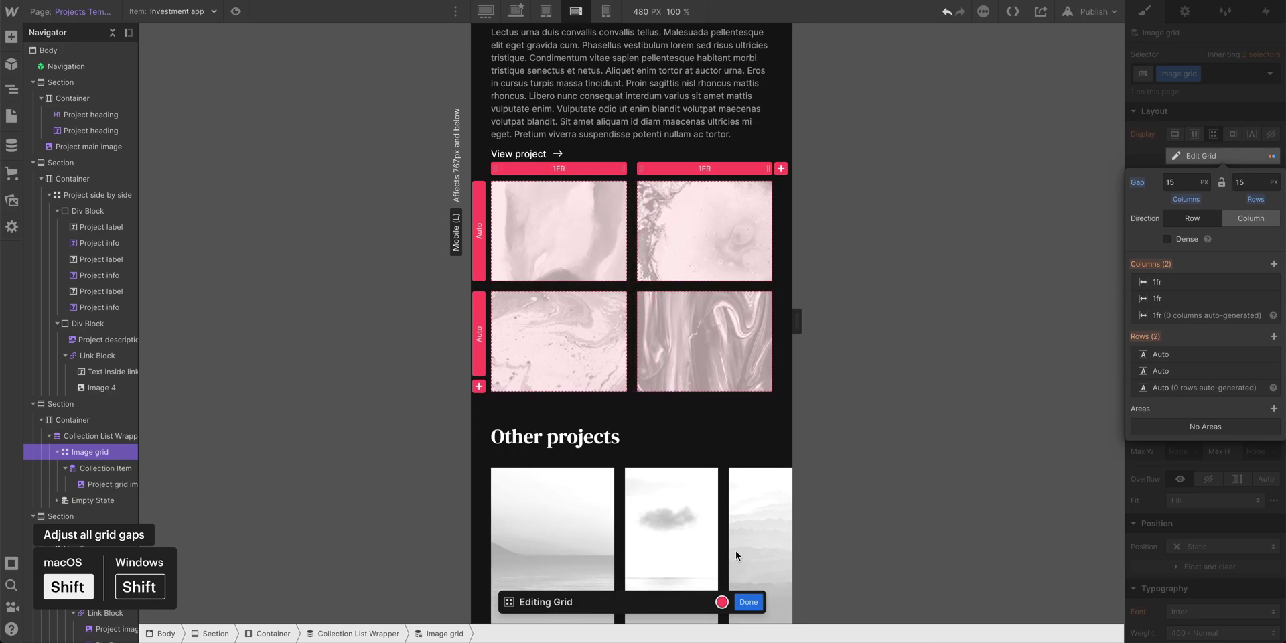
{"action": "left_click", "coordinate": [745, 602]}
{"action": "scroll", "coordinate": [736, 548], "scroll_direction": "down", "scroll_amount": 4}
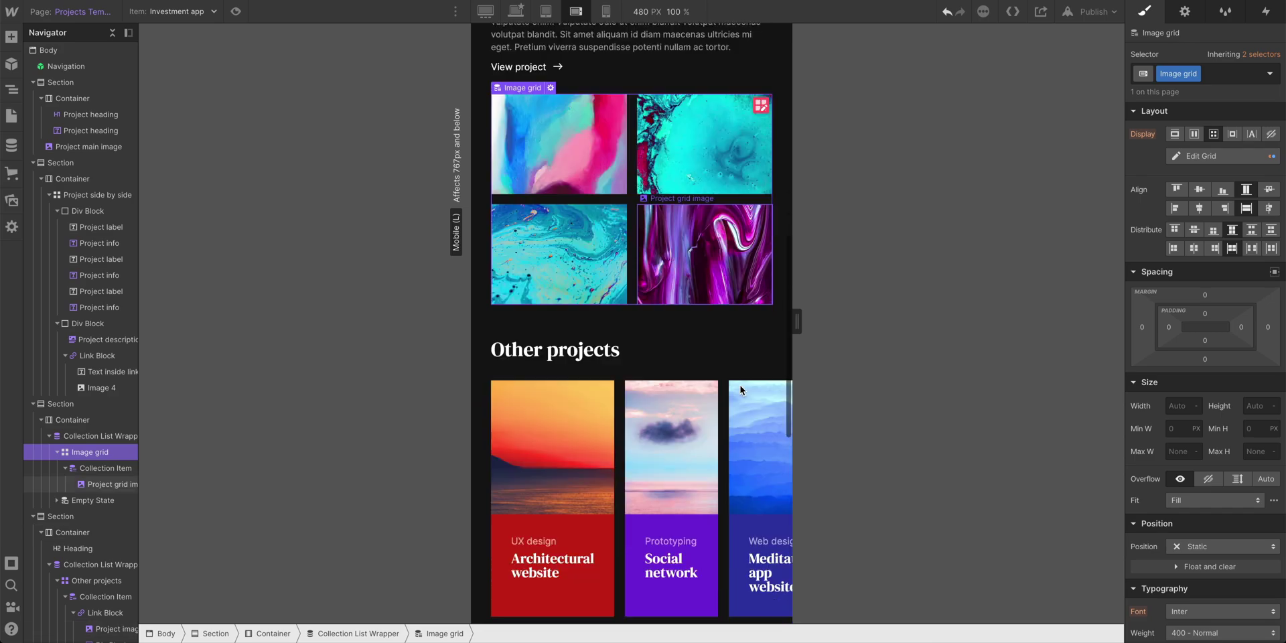
- Cut the Other projects grid from three columns to one so cards stack full-width
{"action": "scroll", "coordinate": [736, 373], "scroll_direction": "down", "scroll_amount": 1}
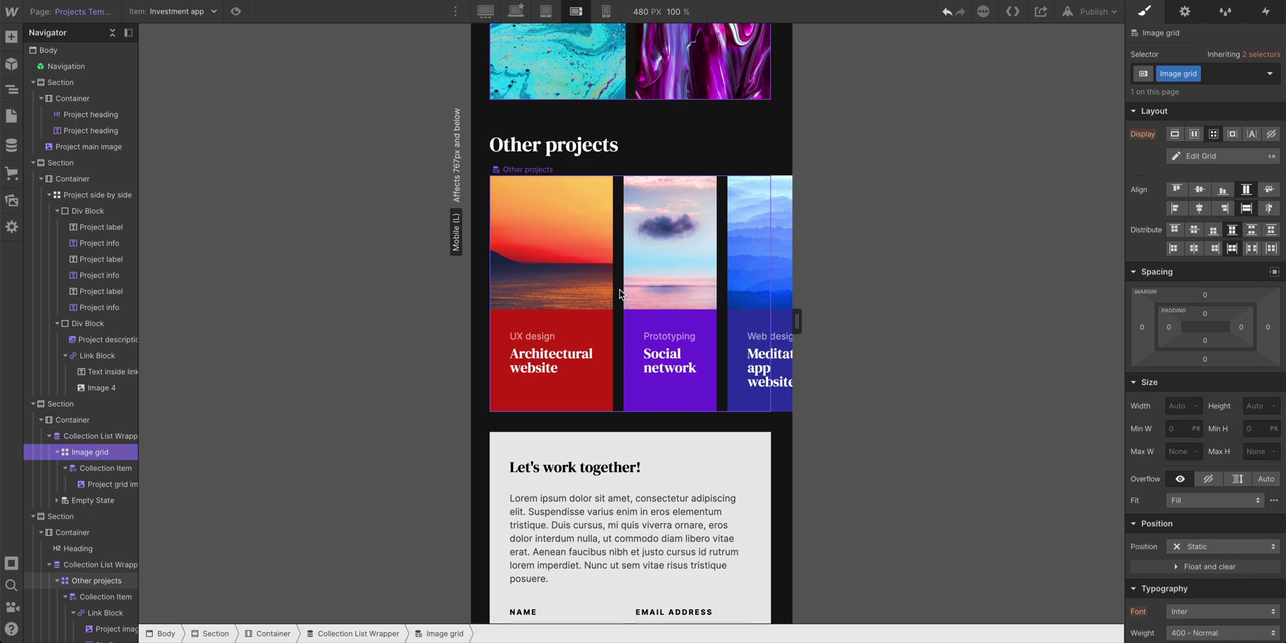
{"action": "left_click", "coordinate": [620, 293]}
{"action": "scroll", "coordinate": [630, 322], "scroll_direction": "up", "scroll_amount": 1}
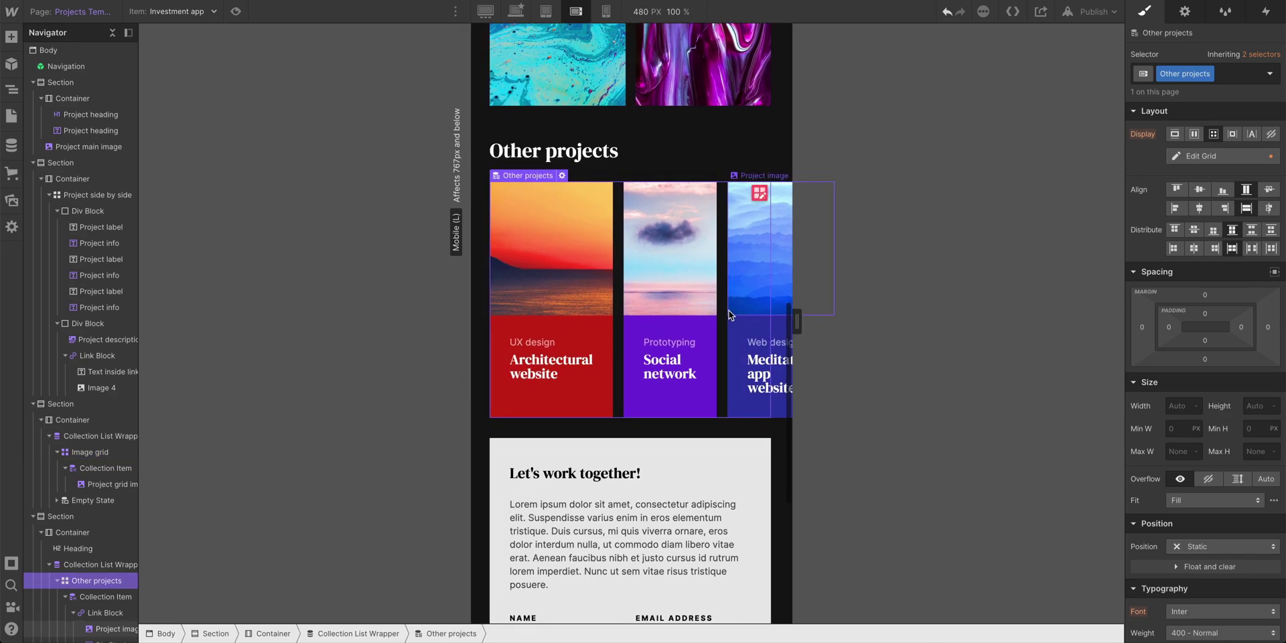
{"action": "scroll", "coordinate": [614, 250], "scroll_direction": "down", "scroll_amount": 1}
{"action": "left_click", "coordinate": [762, 194]}
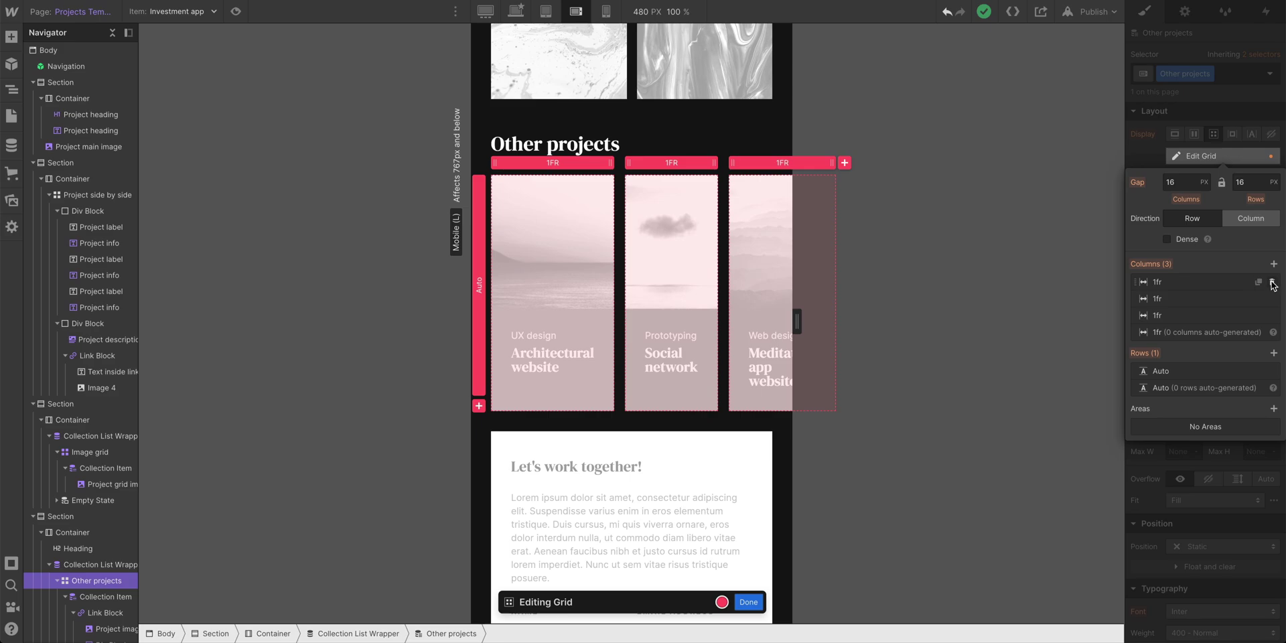
{"action": "left_click", "coordinate": [1273, 284]}
{"action": "left_click", "coordinate": [1273, 284]}
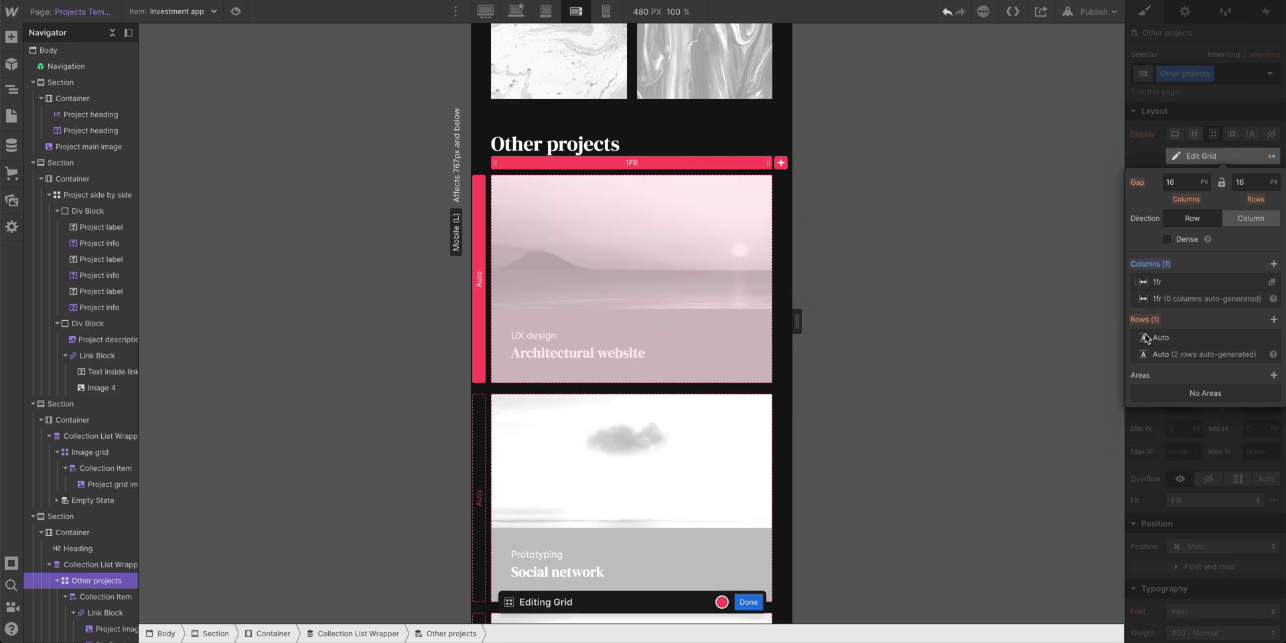
{"action": "left_click", "coordinate": [748, 602]}
{"action": "scroll", "coordinate": [724, 479], "scroll_direction": "down", "scroll_amount": 1}
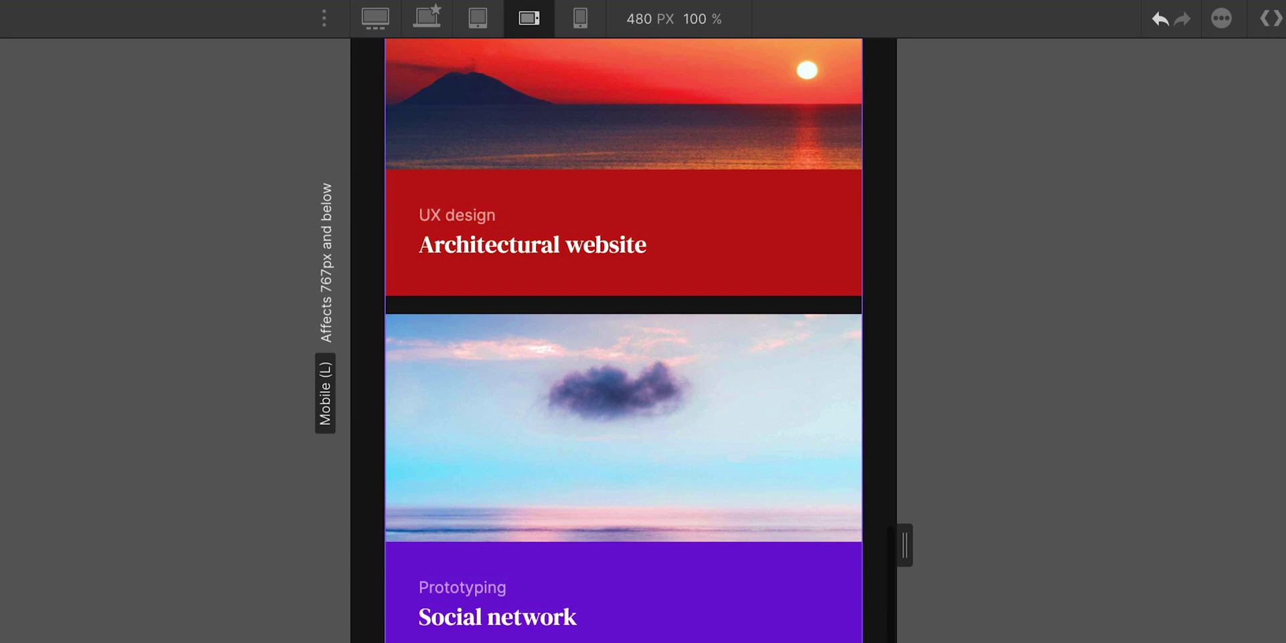
{"action": "scroll", "coordinate": [588, 497], "scroll_direction": "up", "scroll_amount": 3}
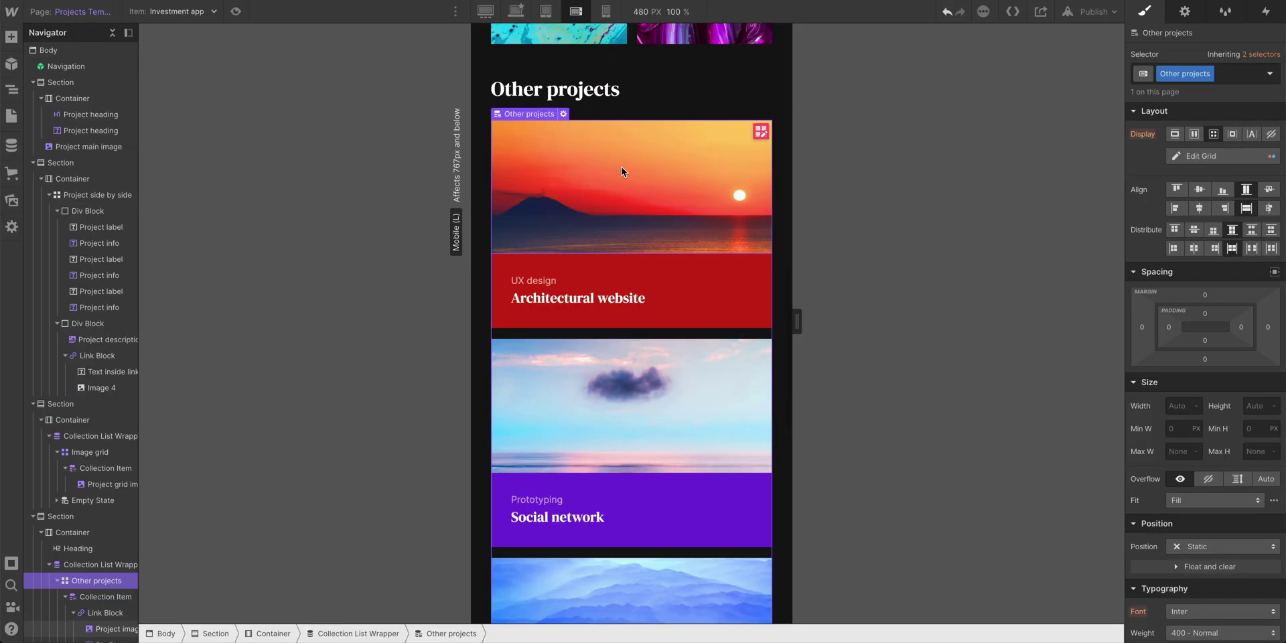
- Set the mobile project card images to 150px tall
{"action": "left_click", "coordinate": [609, 287]}
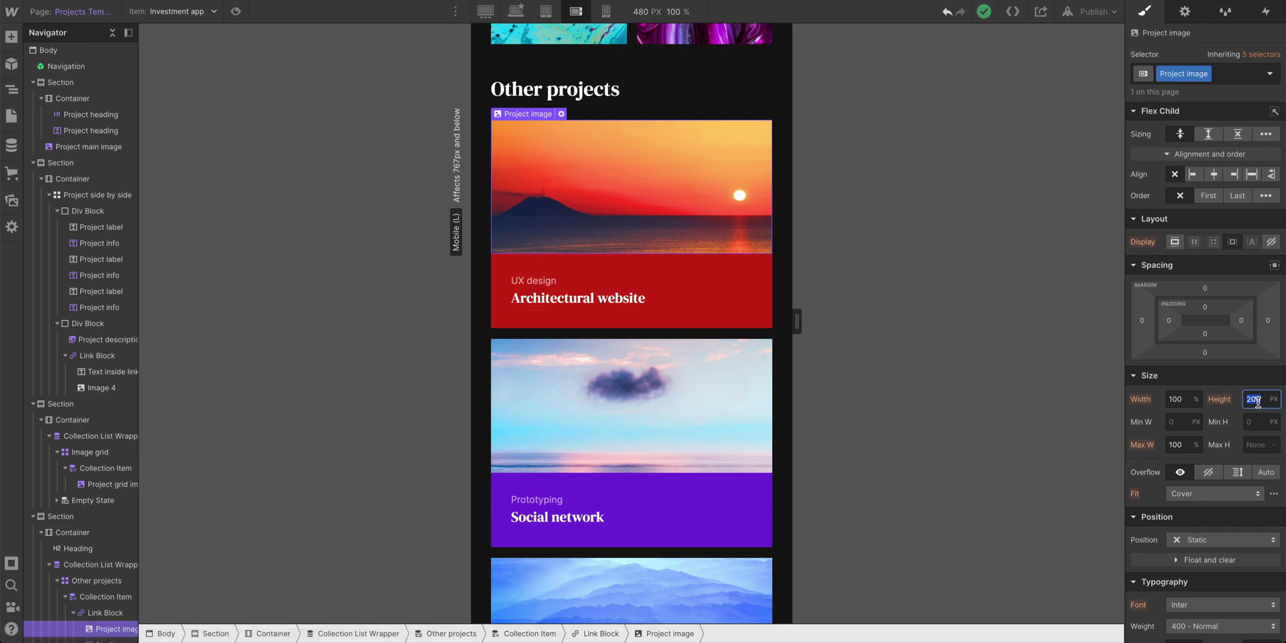
{"action": "key", "text": "Return"}
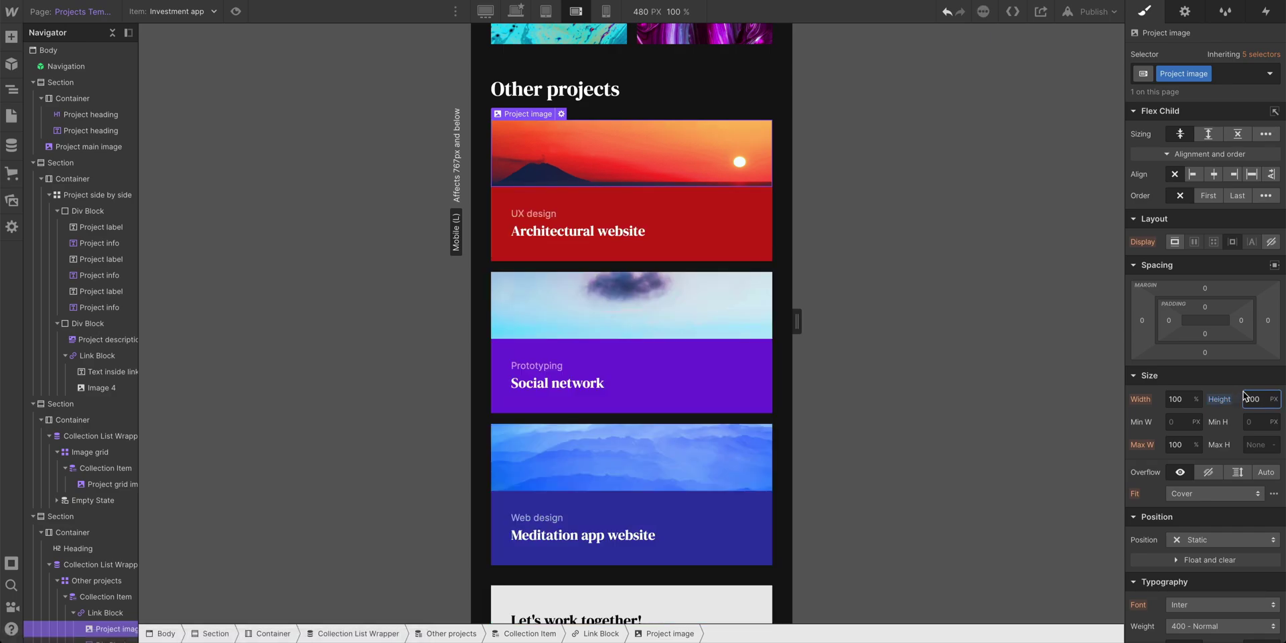
{"action": "key", "text": "Return"}
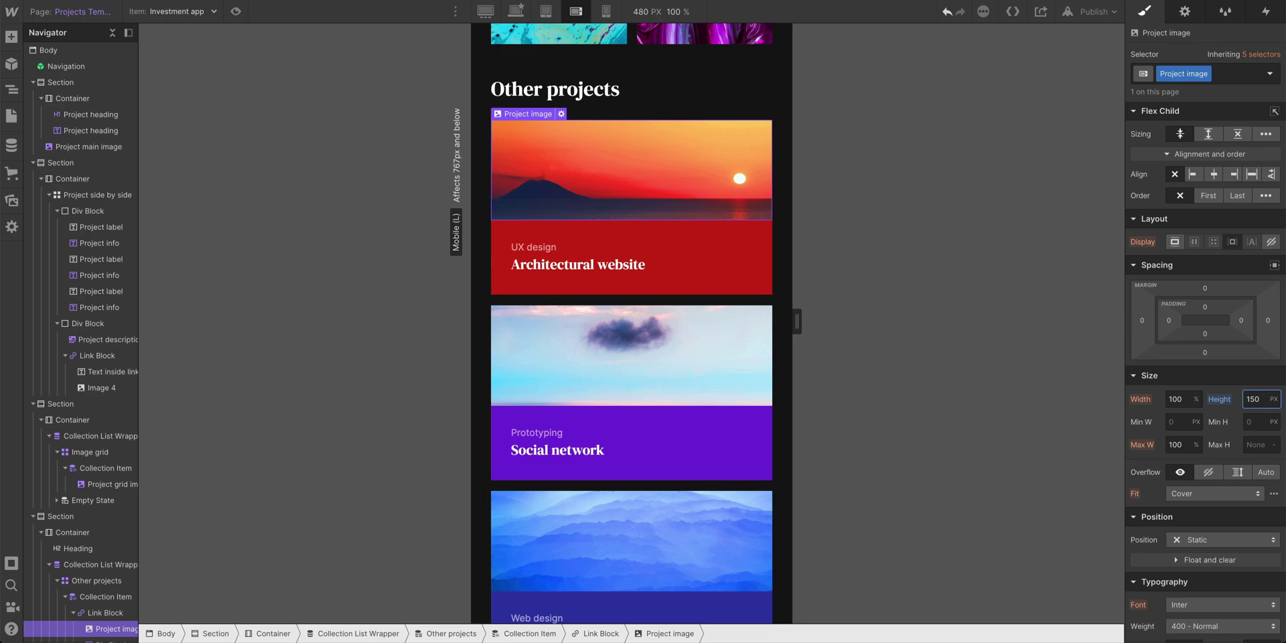
- Give the card text block 15px padding and rename its class to 'Other projects label'
{"action": "left_click", "coordinate": [713, 237]}
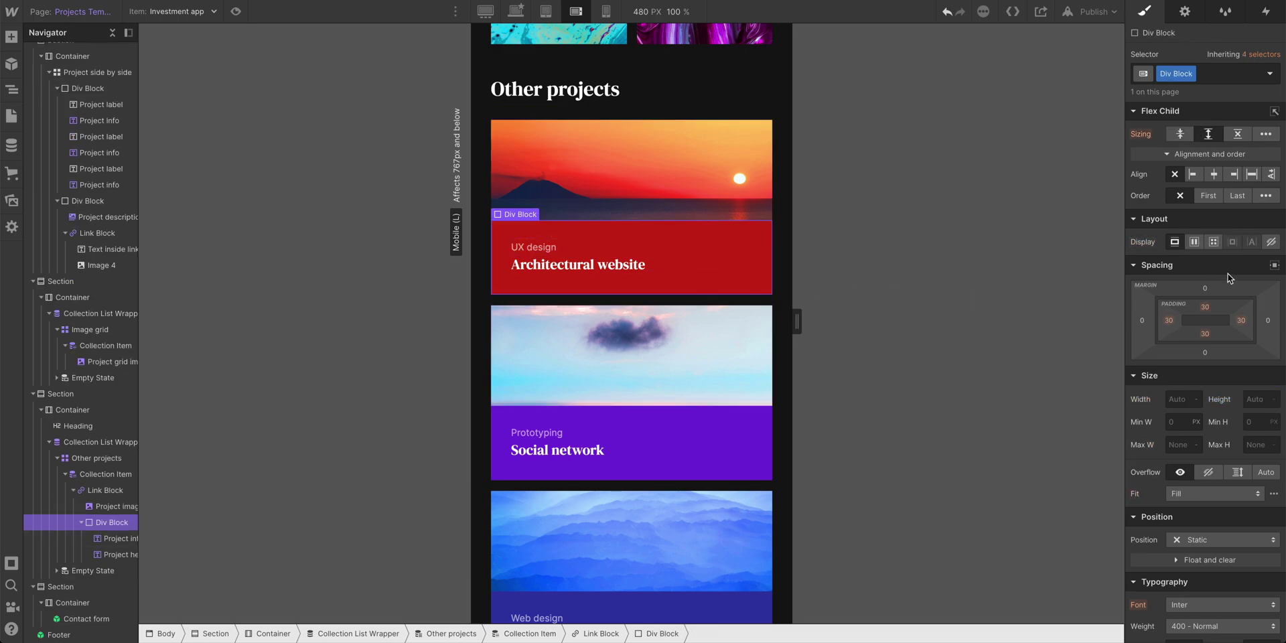
{"action": "left_click_drag", "start_coordinate": [1220, 321], "coordinate": [1230, 302]}
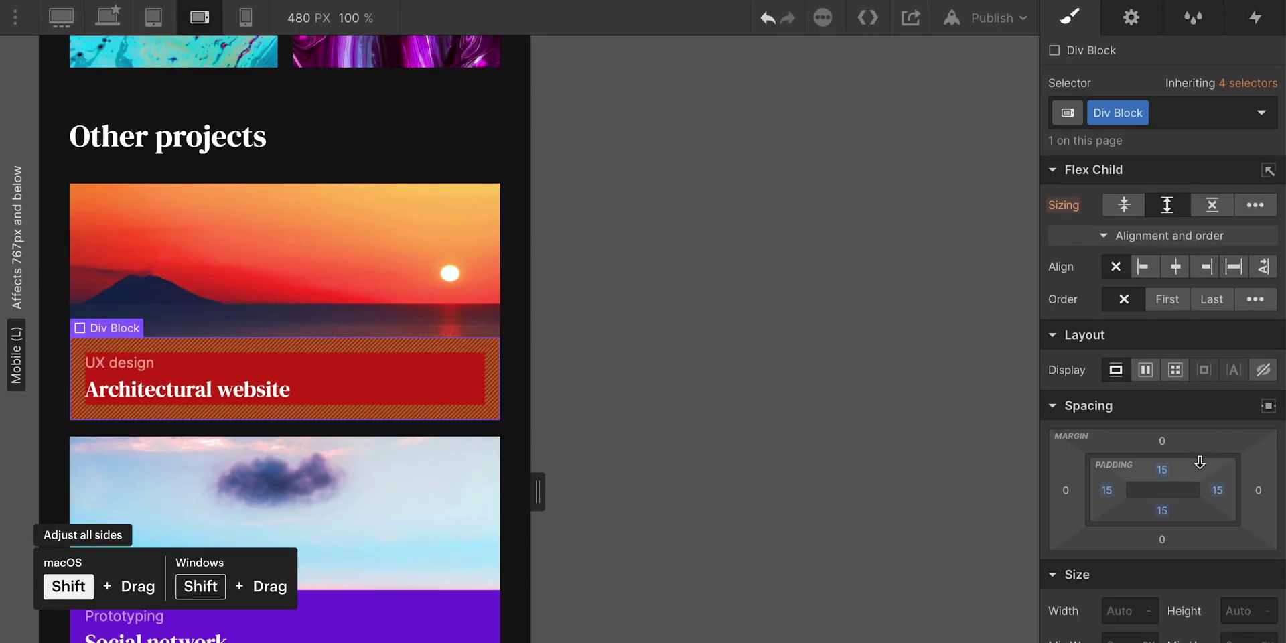
{"action": "double_click", "coordinate": [1116, 109]}
{"action": "type", "text": "Other projects label"}
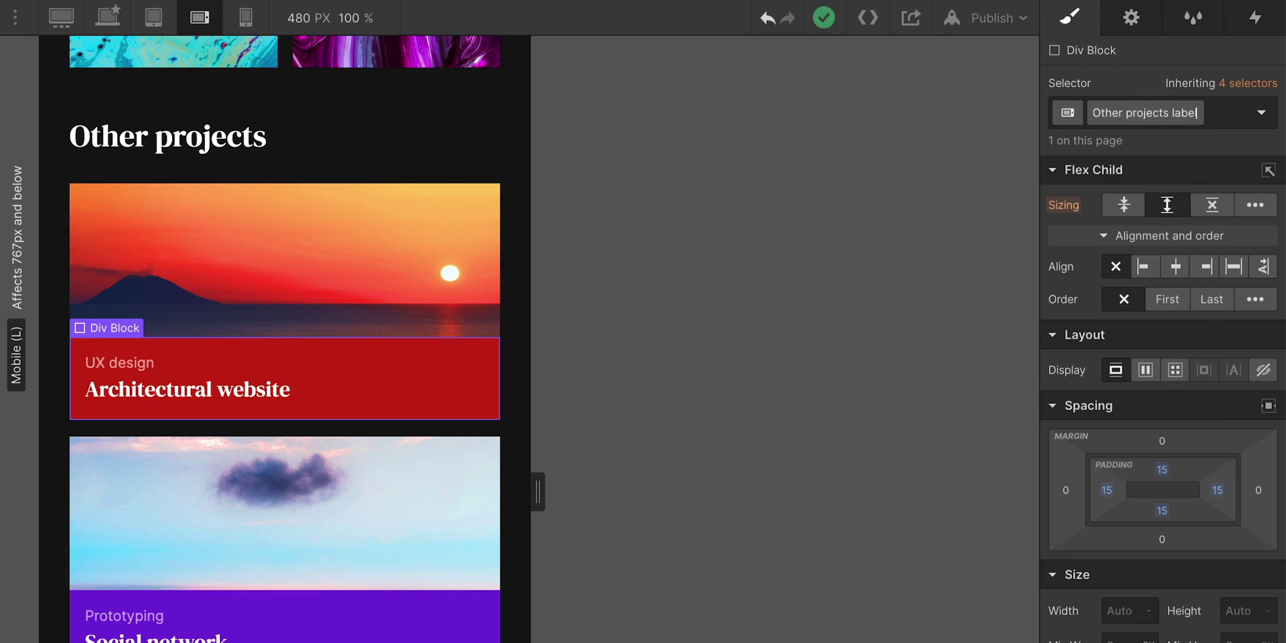
{"action": "key", "text": "Return"}
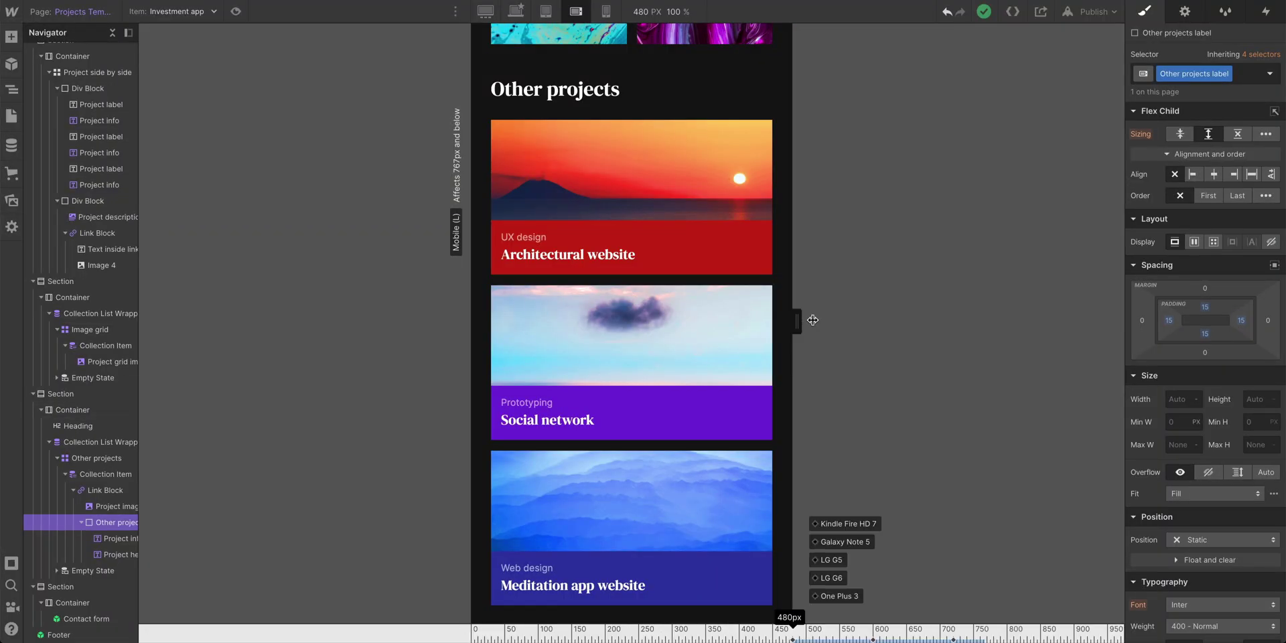
{"action": "left_click_drag", "start_coordinate": [538, 492], "coordinate": [744, 535]}
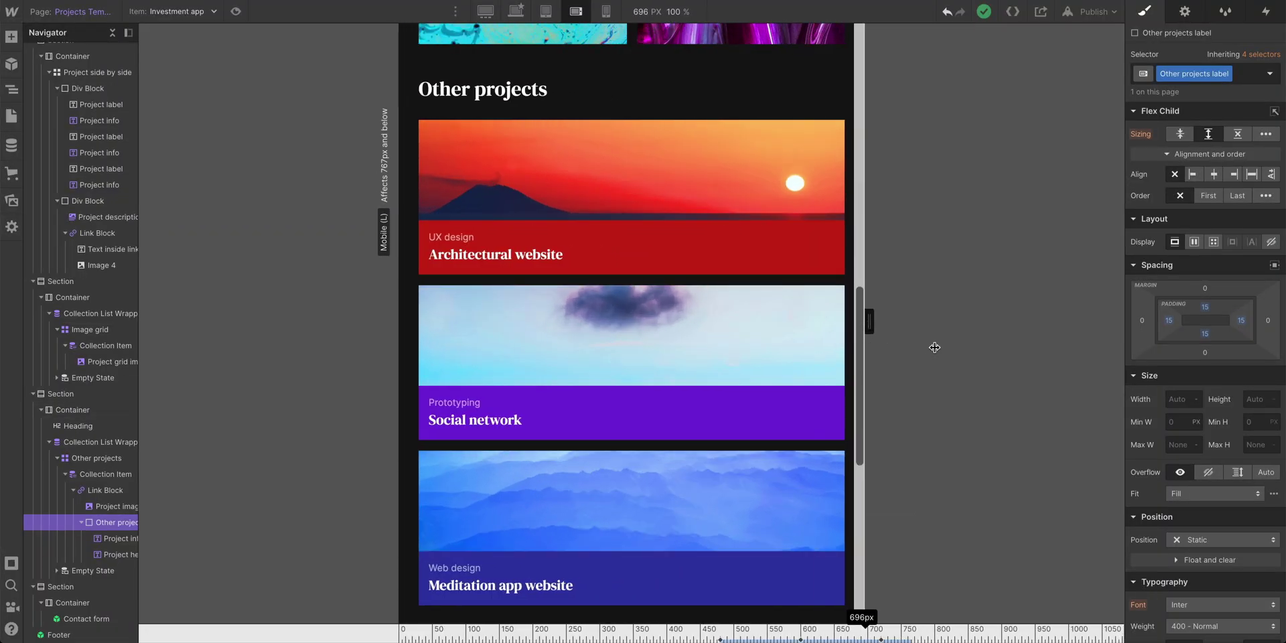
{"action": "left_click_drag", "start_coordinate": [934, 347], "coordinate": [740, 367]}
{"action": "scroll", "coordinate": [721, 382], "scroll_direction": "down", "scroll_amount": 3}
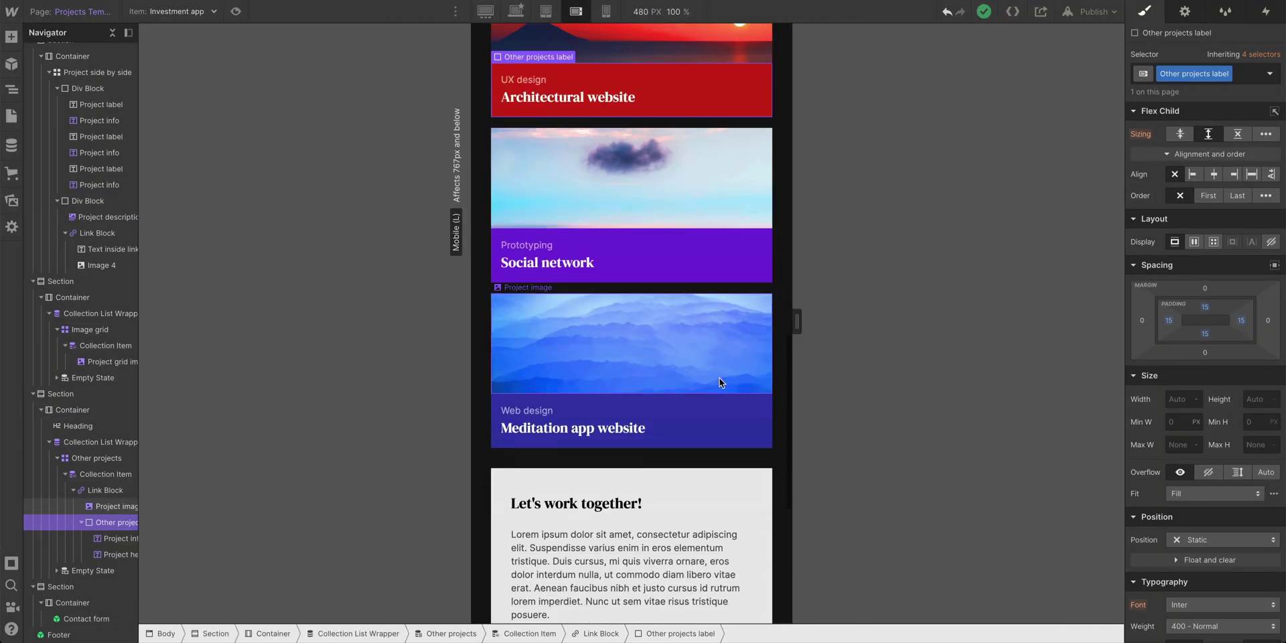
{"action": "scroll", "coordinate": [720, 382], "scroll_direction": "down", "scroll_amount": 5}
{"action": "left_click_drag", "start_coordinate": [797, 322], "coordinate": [1031, 355]}
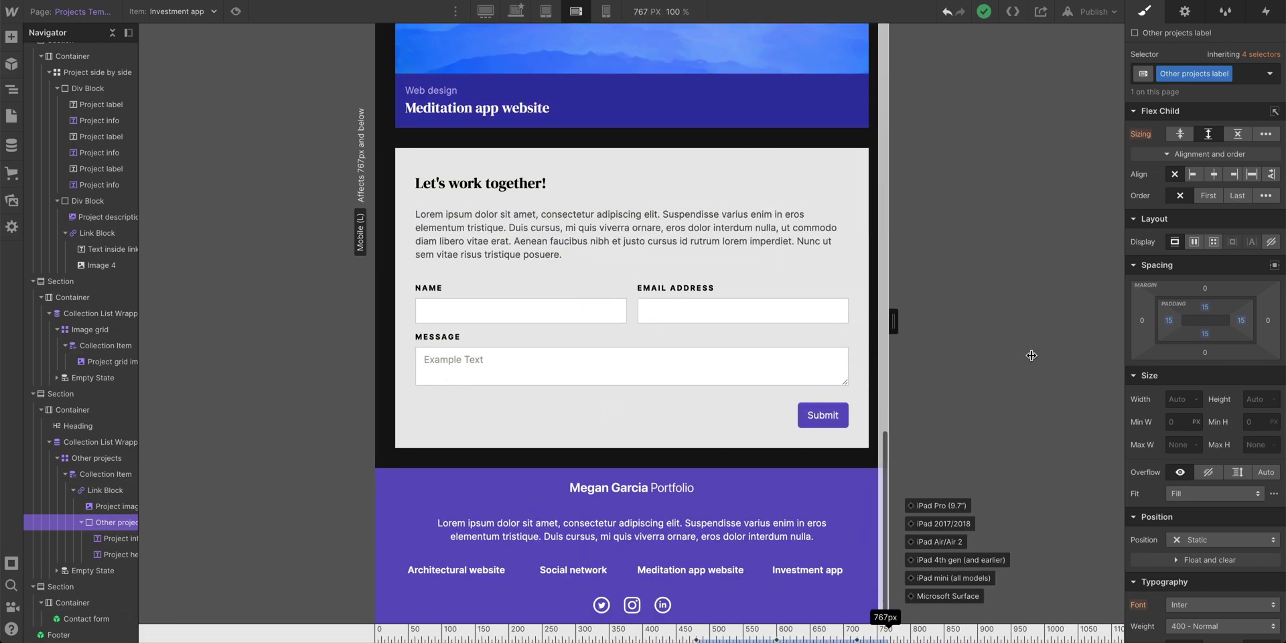
{"action": "scroll", "coordinate": [840, 352], "scroll_direction": "up", "scroll_amount": 10}
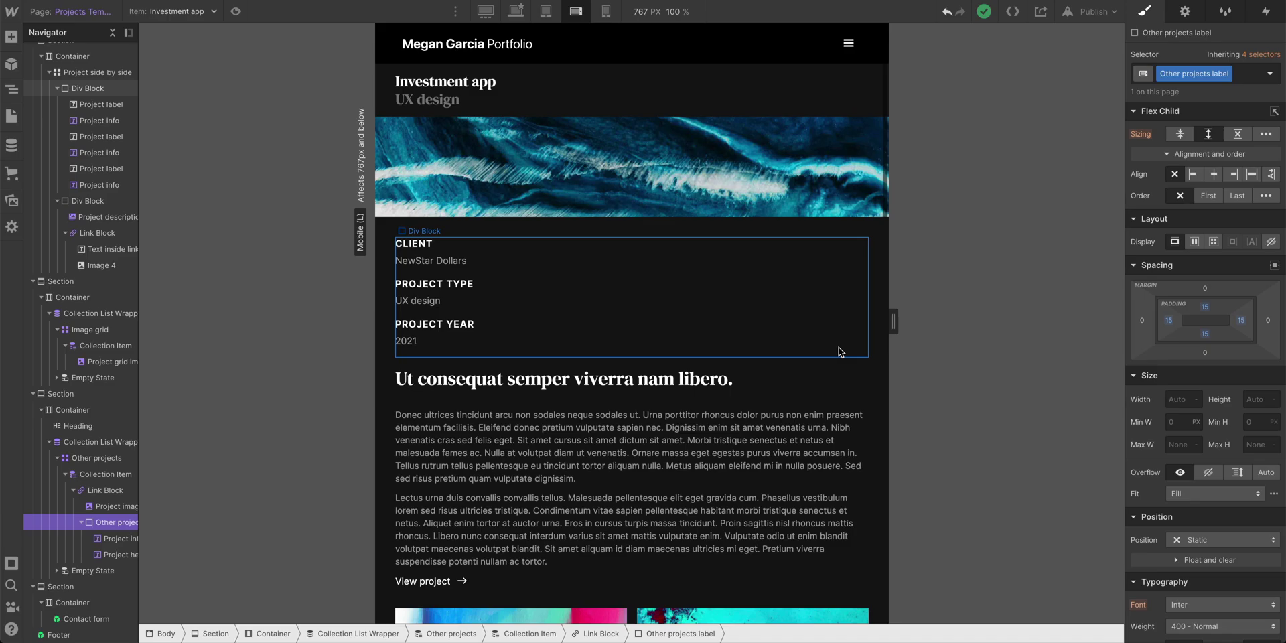
{"action": "left_click", "coordinate": [235, 12]}
{"action": "left_click", "coordinate": [235, 11]}
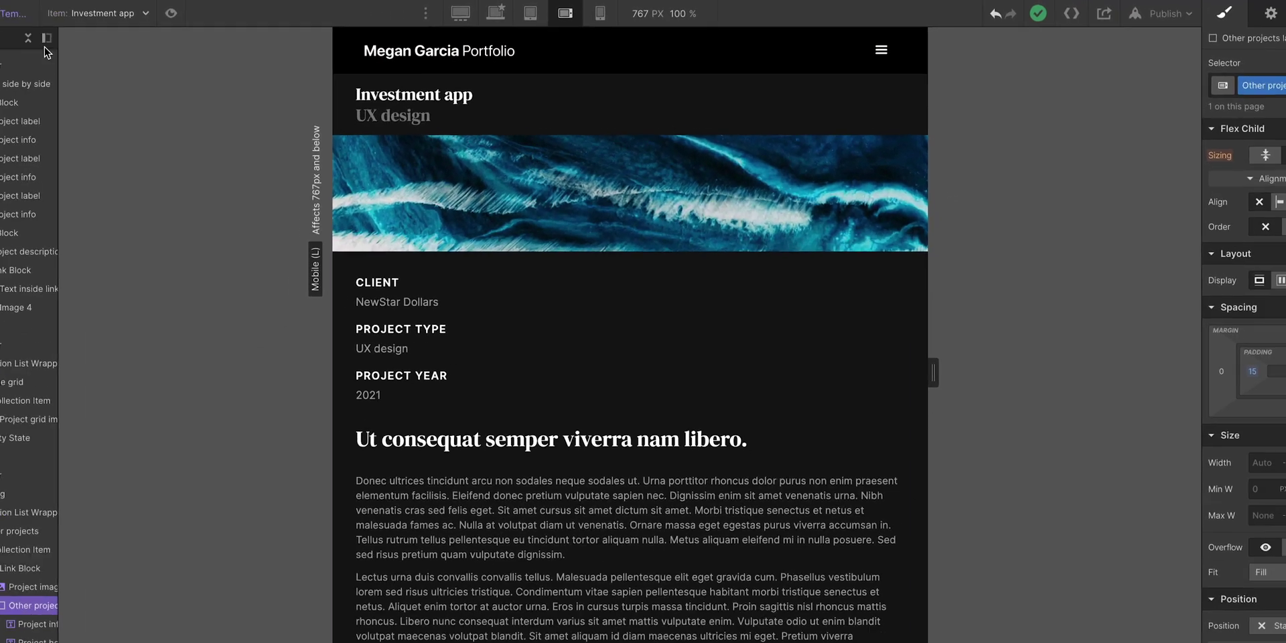
{"action": "left_click", "coordinate": [79, 15]}
- In the Home page's Navigation symbol, set the Brand link's left padding to 0 at Mobile Landscape
{"action": "left_click", "coordinate": [84, 113]}
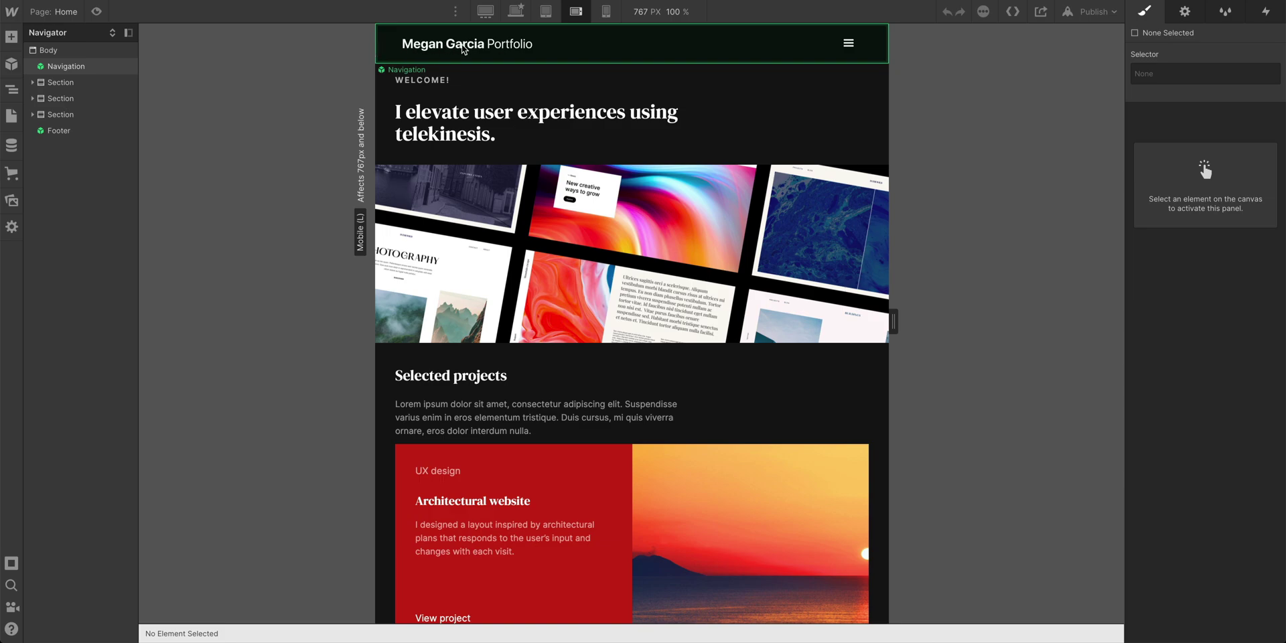
{"action": "double_click", "coordinate": [424, 49]}
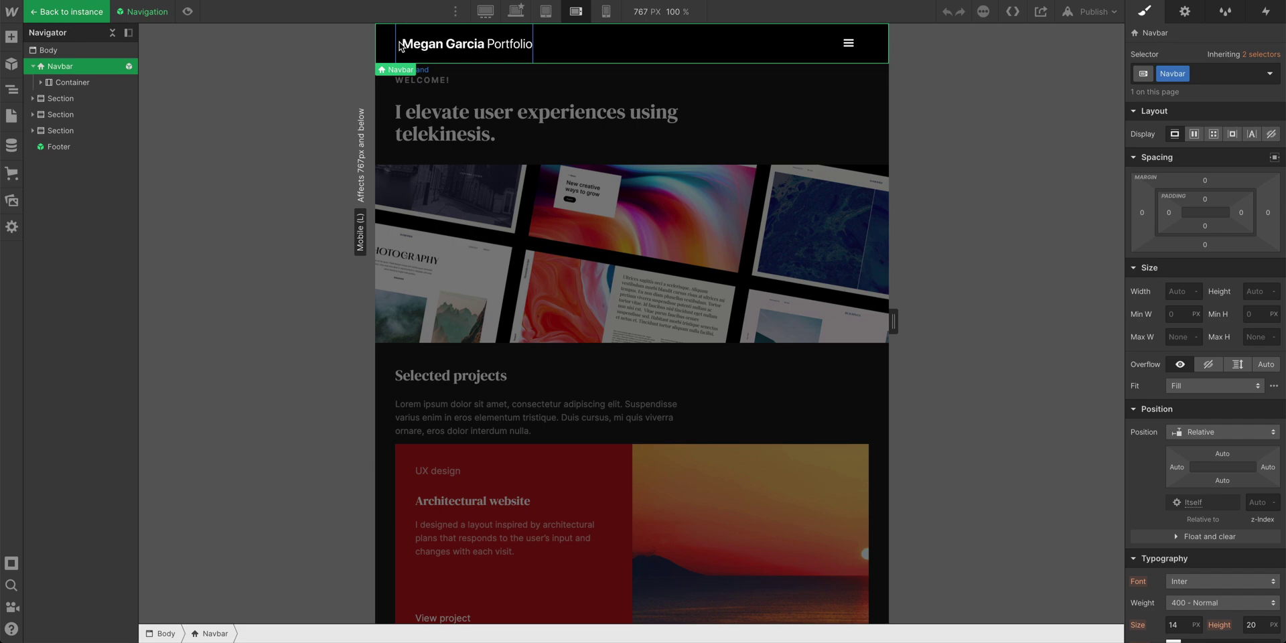
{"action": "left_click", "coordinate": [402, 46]}
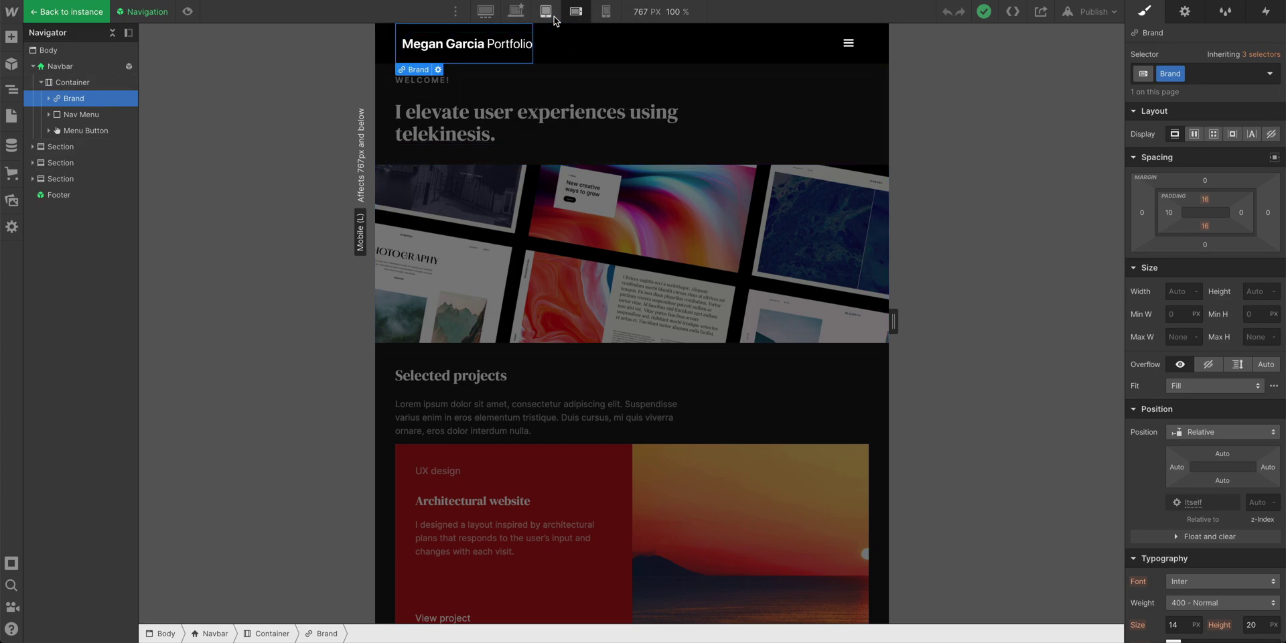
{"action": "left_click", "coordinate": [551, 16]}
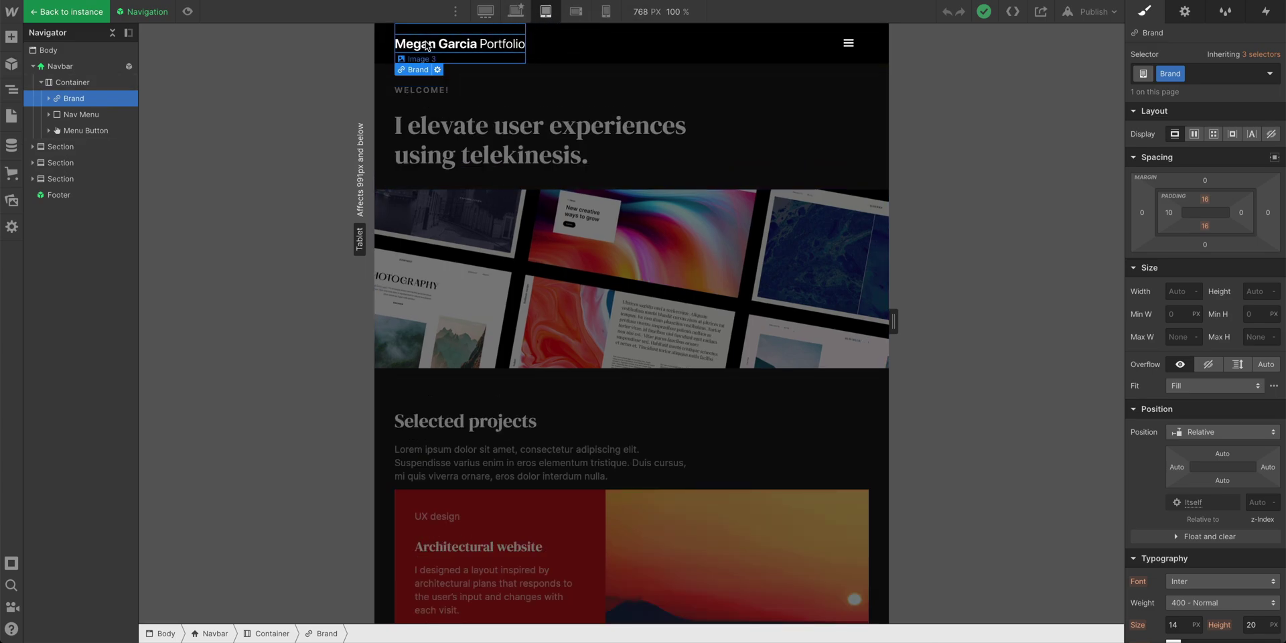
{"action": "left_click", "coordinate": [576, 14]}
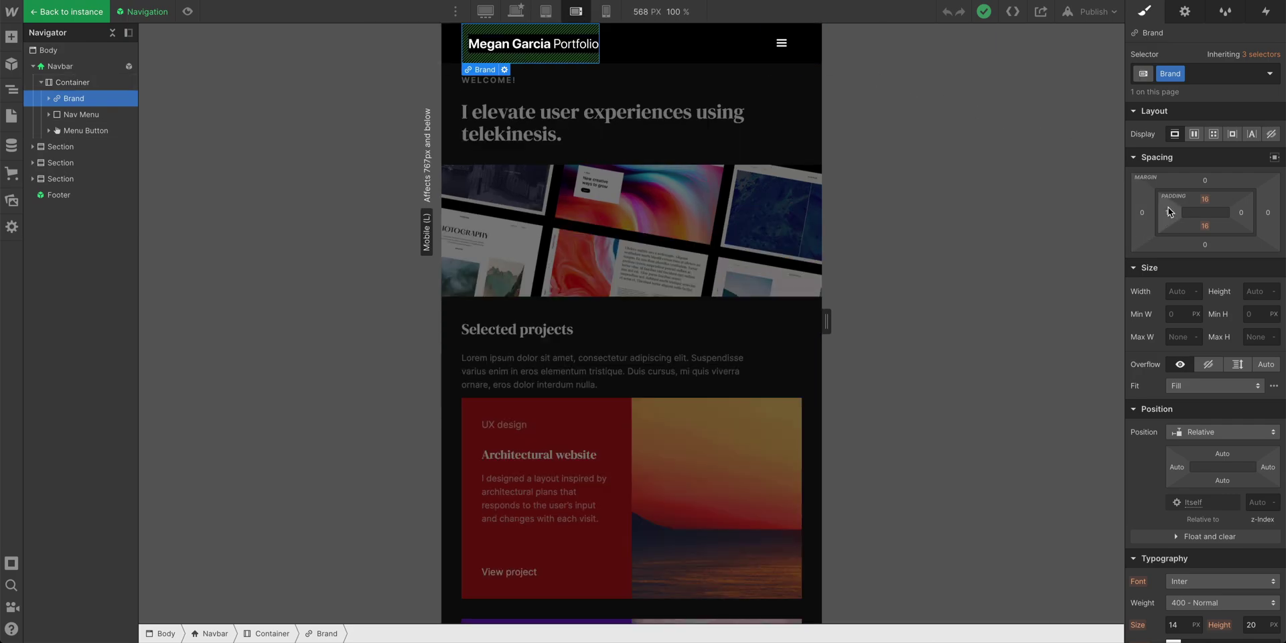
{"action": "left_click_drag", "start_coordinate": [1170, 211], "coordinate": [1130, 211]}
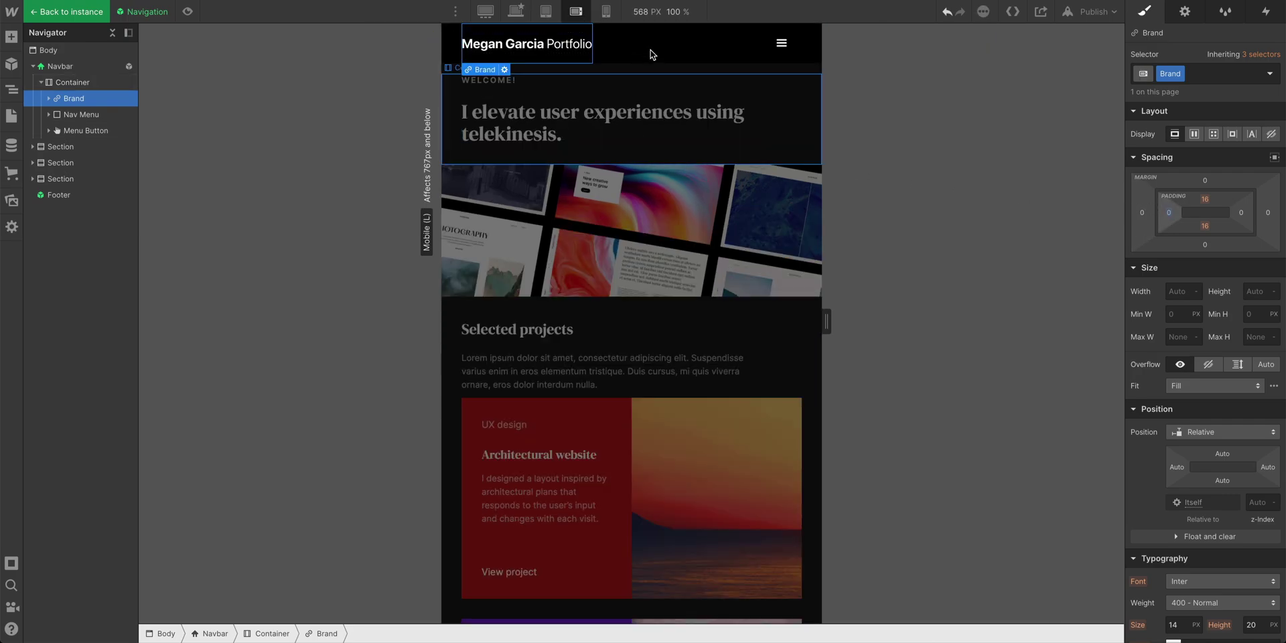
- Leave the symbol and return to the Projects Template page
{"action": "left_click", "coordinate": [57, 12]}
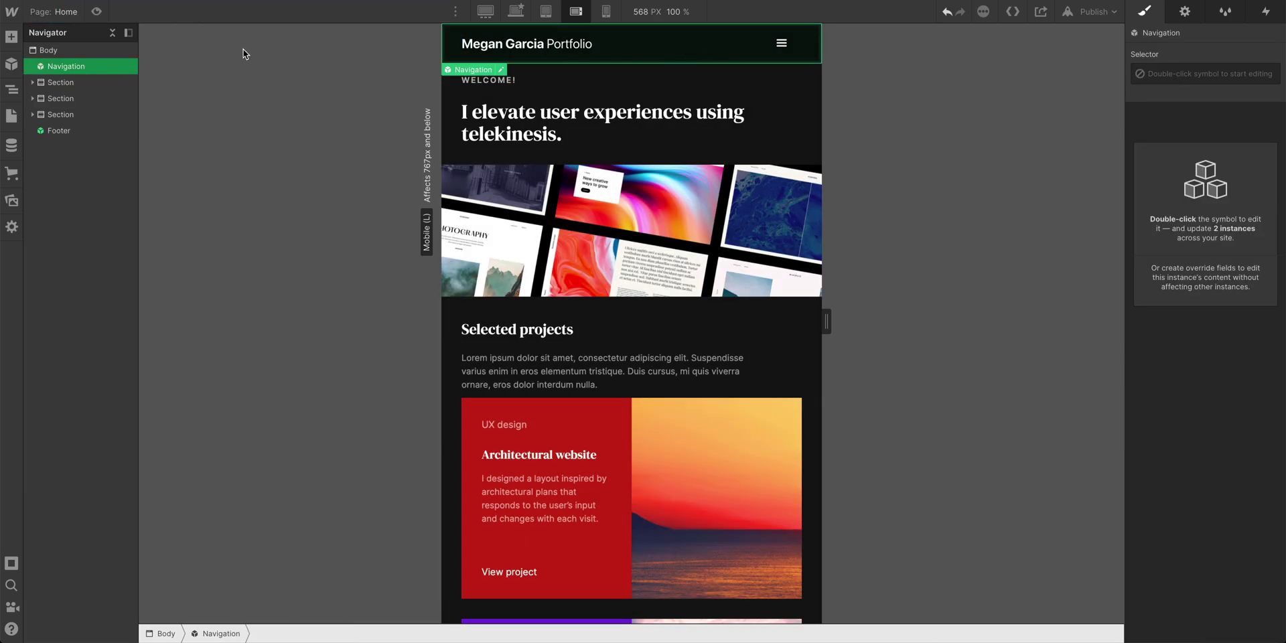
{"action": "left_click", "coordinate": [53, 11]}
{"action": "left_click", "coordinate": [102, 319]}
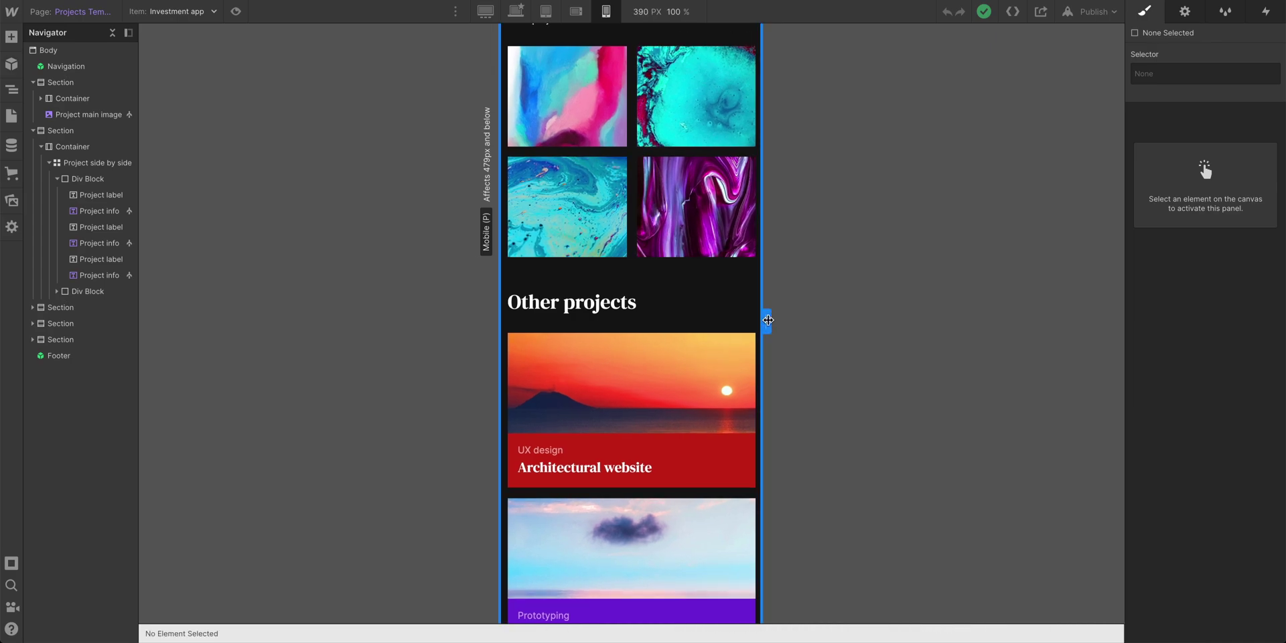
- Scroll through the Investment app page at 390px to review the stacked Other projects cards
{"action": "scroll", "coordinate": [685, 384], "scroll_direction": "down", "scroll_amount": 12}
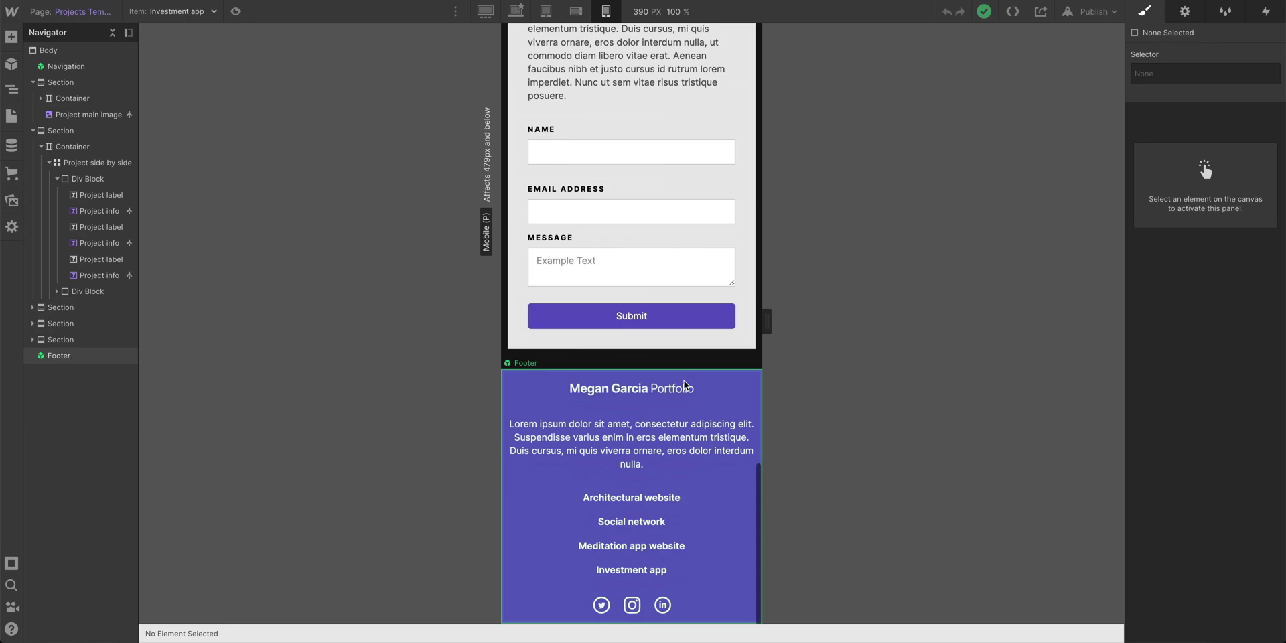
{"action": "scroll", "coordinate": [685, 384], "scroll_direction": "up", "scroll_amount": 5}
{"action": "scroll", "coordinate": [684, 384], "scroll_direction": "up", "scroll_amount": 10}
{"action": "scroll", "coordinate": [685, 384], "scroll_direction": "down", "scroll_amount": 5}
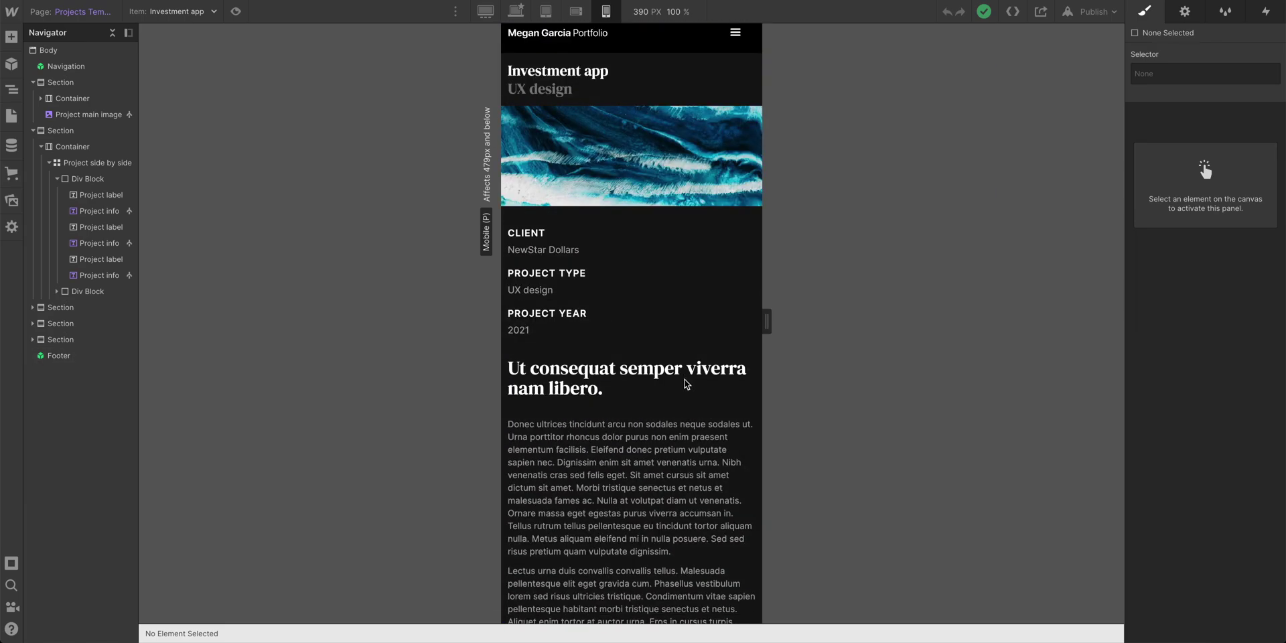
{"action": "scroll", "coordinate": [685, 384], "scroll_direction": "down", "scroll_amount": 5}
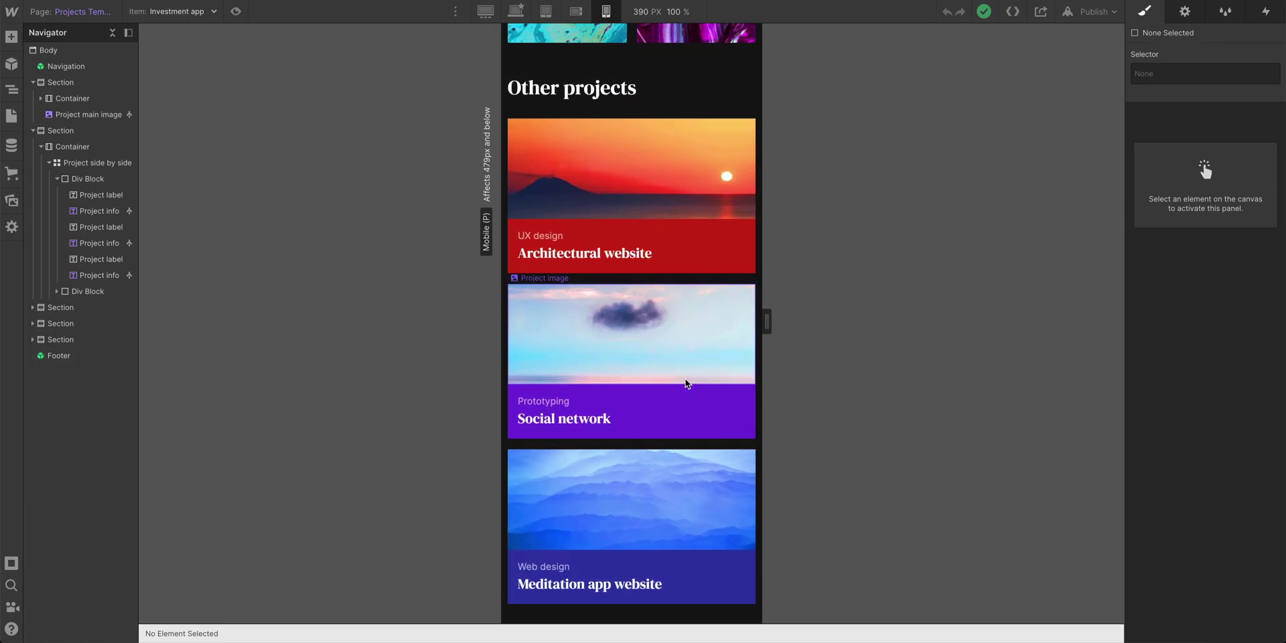
- Set card images to 120px tall, headings to 18px, and category labels to 12px with 1.2 line height
{"action": "left_click", "coordinate": [702, 161]}
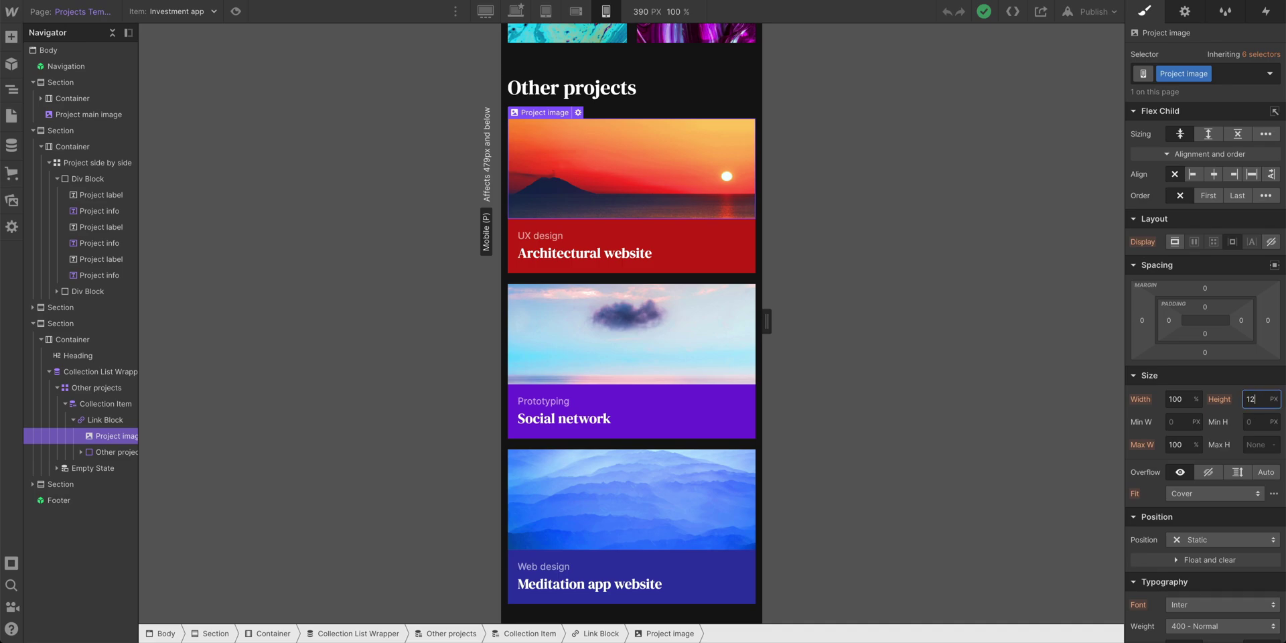
{"action": "type", "text": "120"}
{"action": "left_click", "coordinate": [633, 235]}
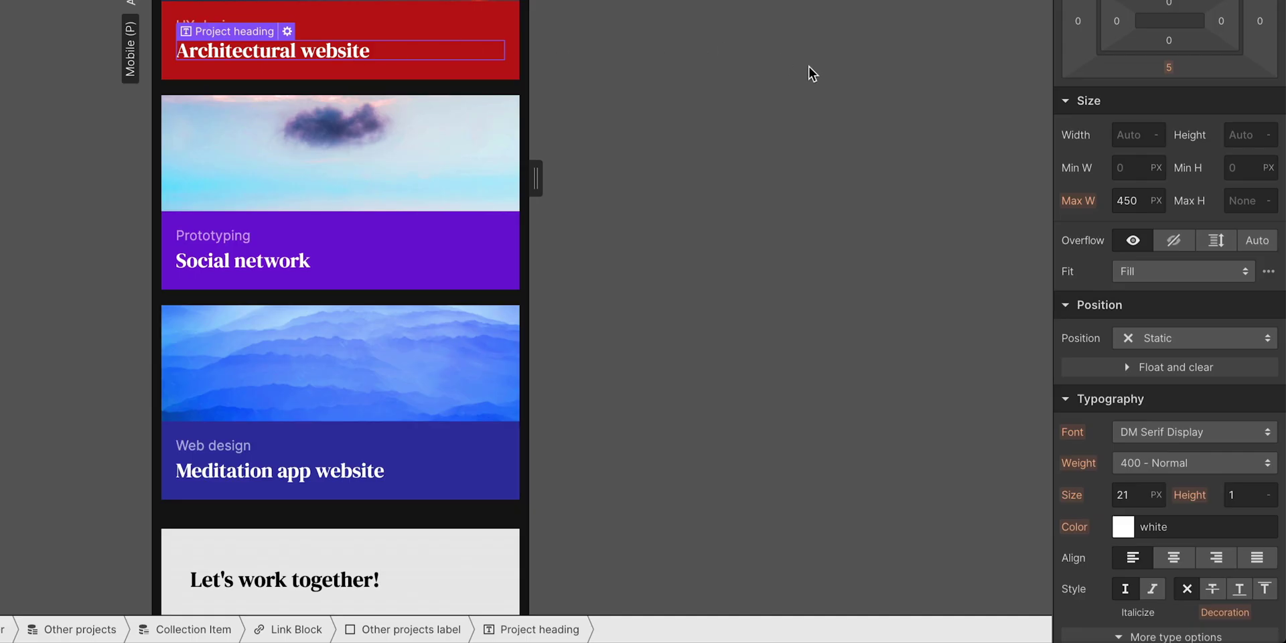
{"action": "left_click", "coordinate": [1137, 487]}
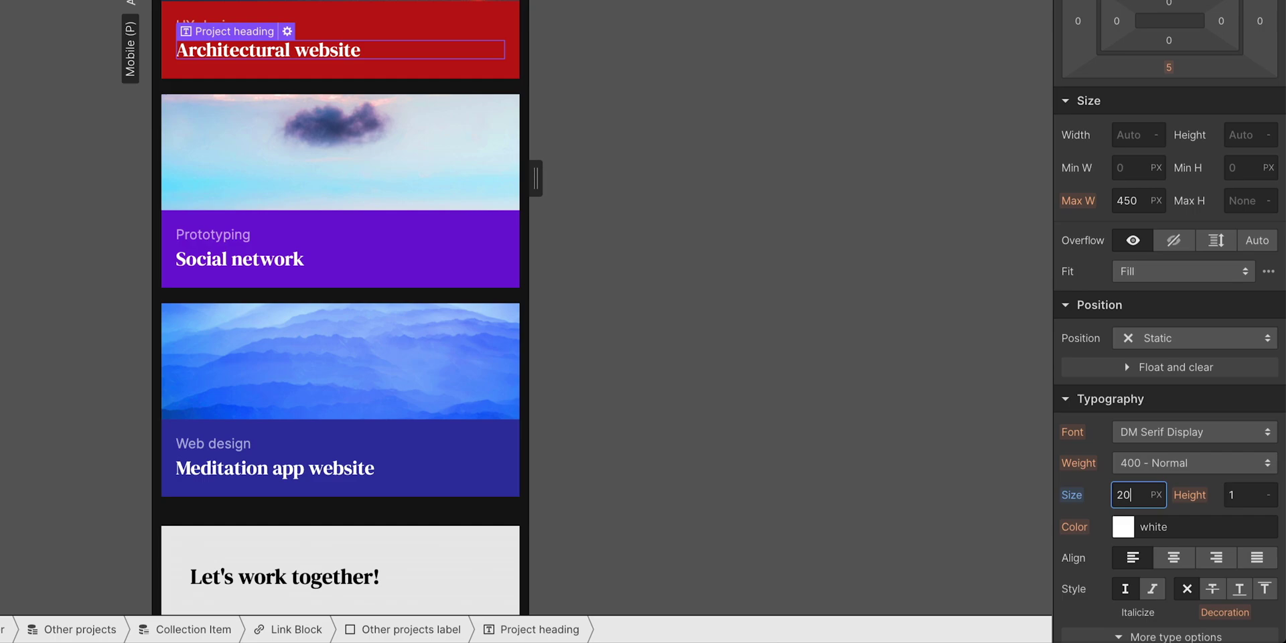
{"action": "key", "text": "Down"}
{"action": "key", "text": "Down"}
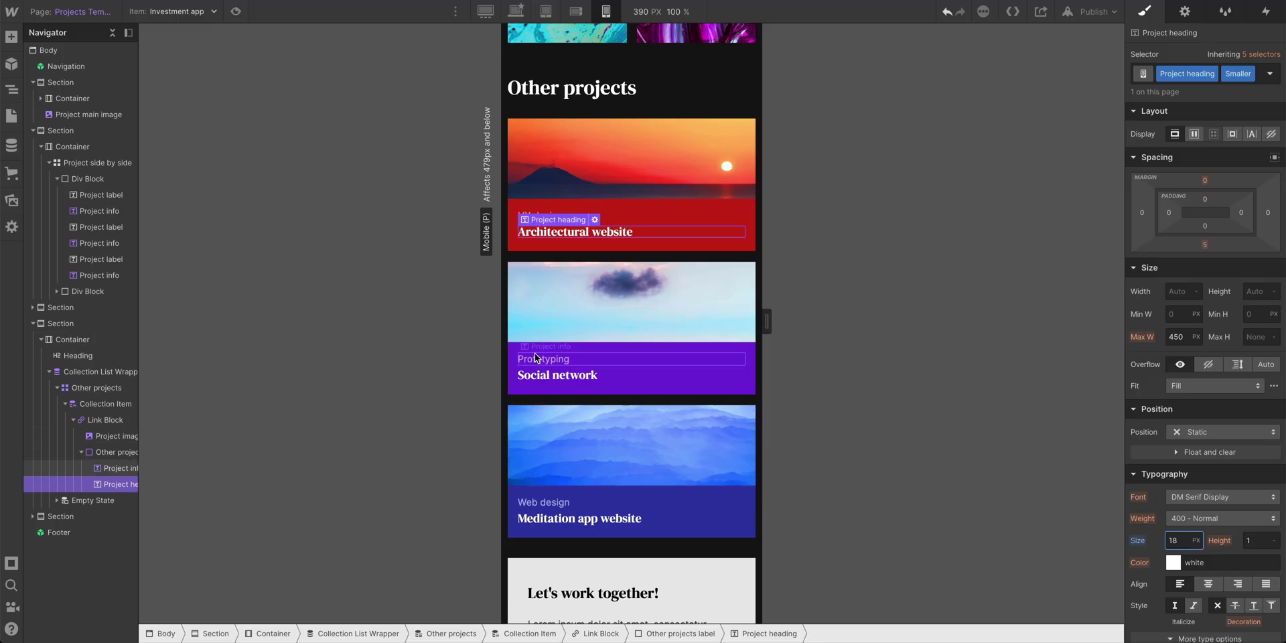
{"action": "left_click", "coordinate": [536, 357]}
{"action": "type", "text": "12"}
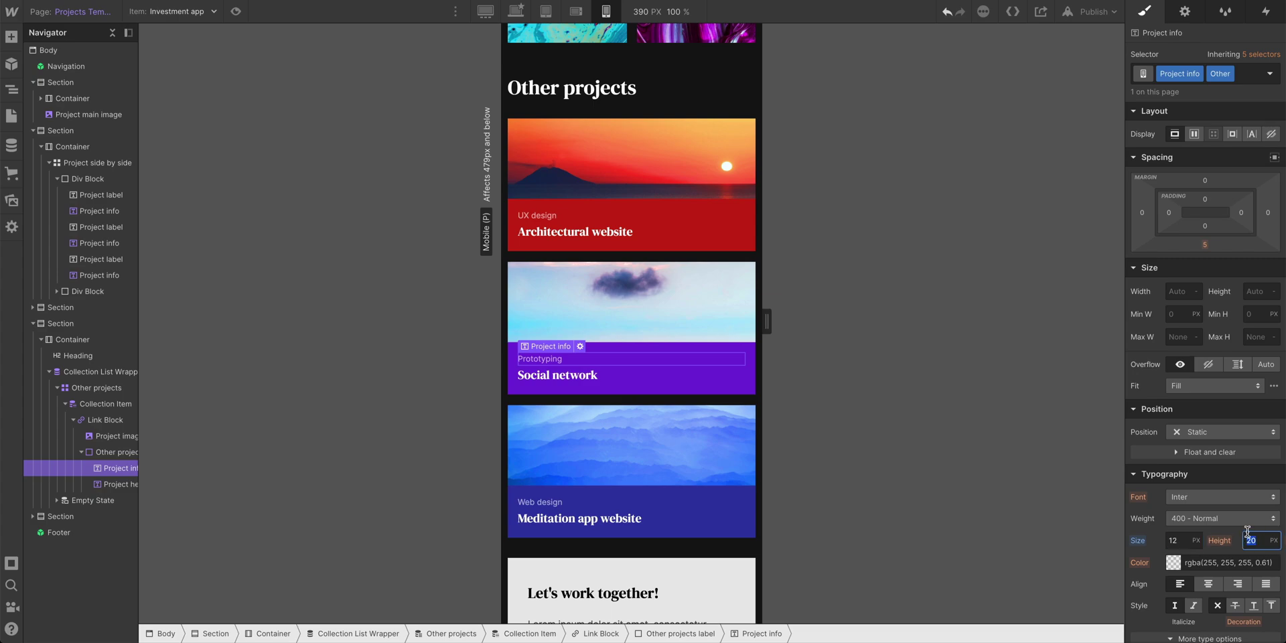
{"action": "type", "text": "1.2"}
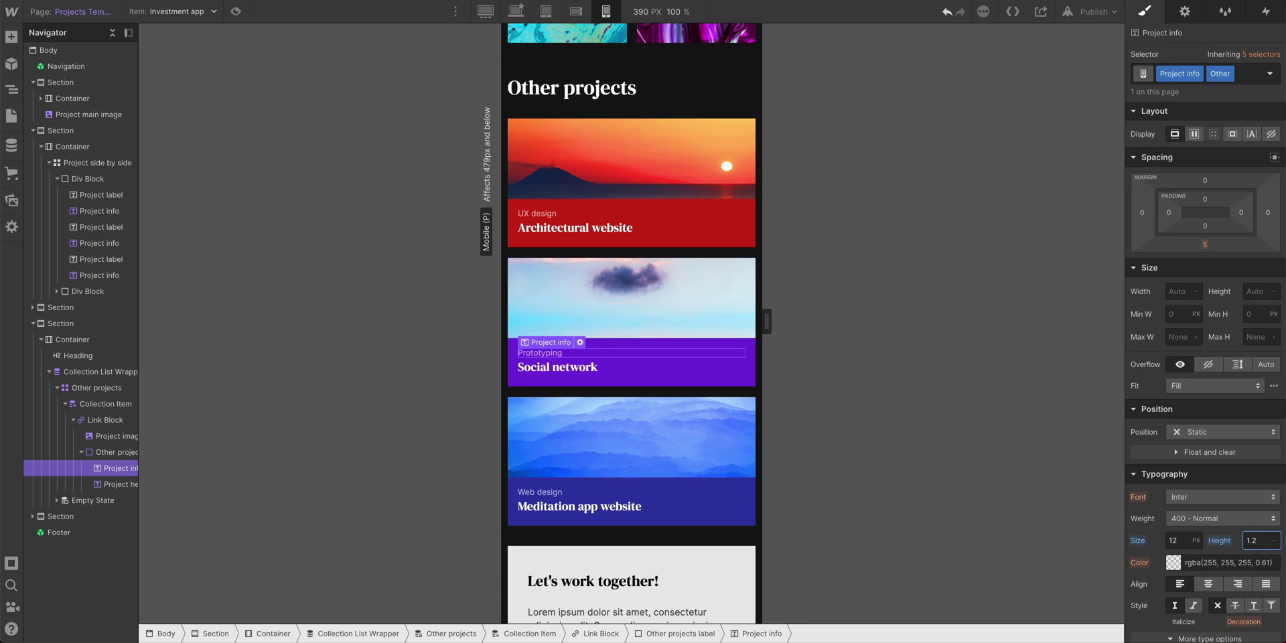
{"action": "scroll", "coordinate": [639, 393], "scroll_direction": "up", "scroll_amount": 10}
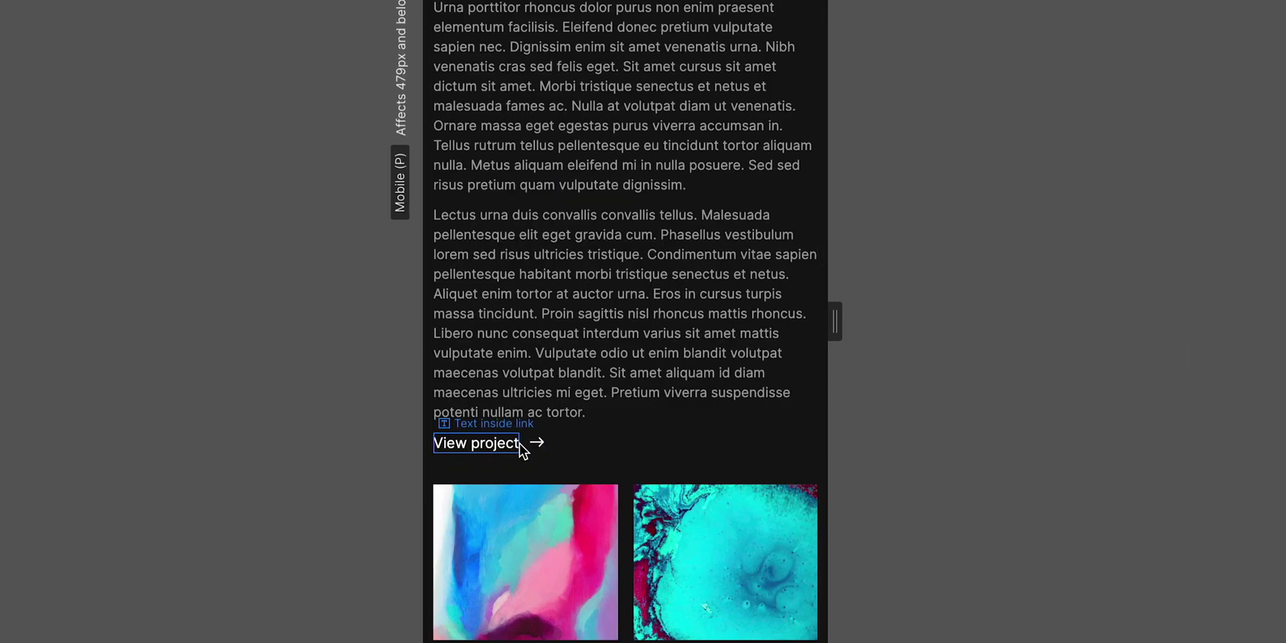
- Give the View project link 10px top and bottom padding, checking it at tablet and mobile landscape
{"action": "left_click", "coordinate": [523, 444]}
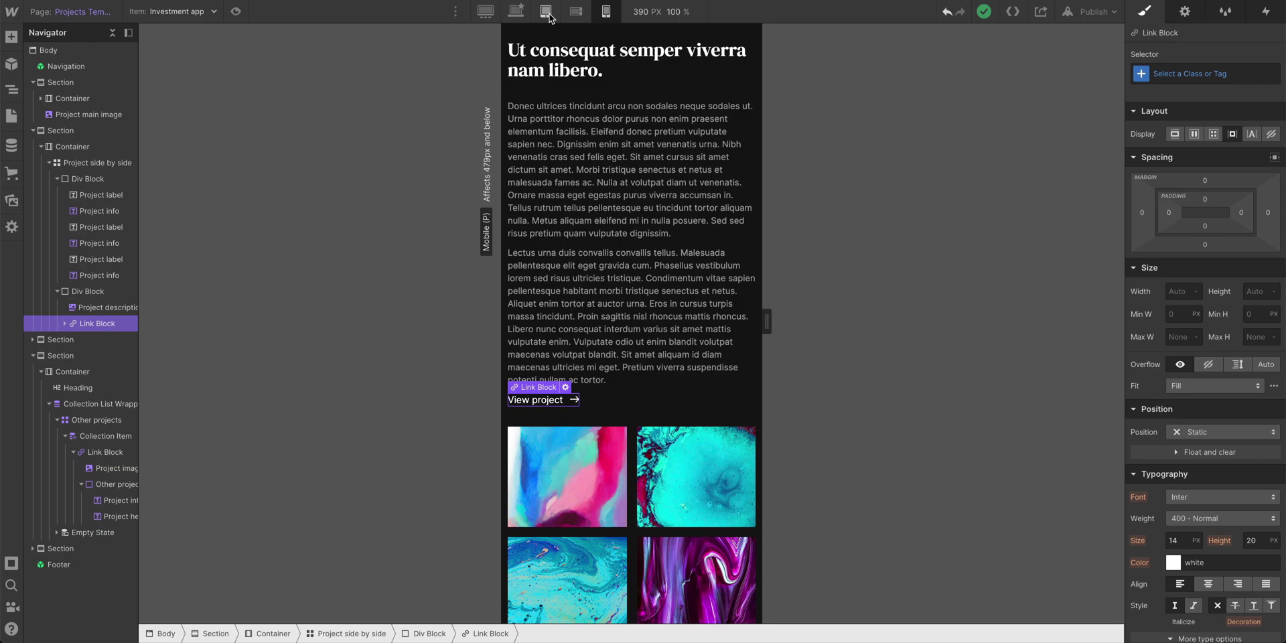
{"action": "left_click", "coordinate": [546, 12]}
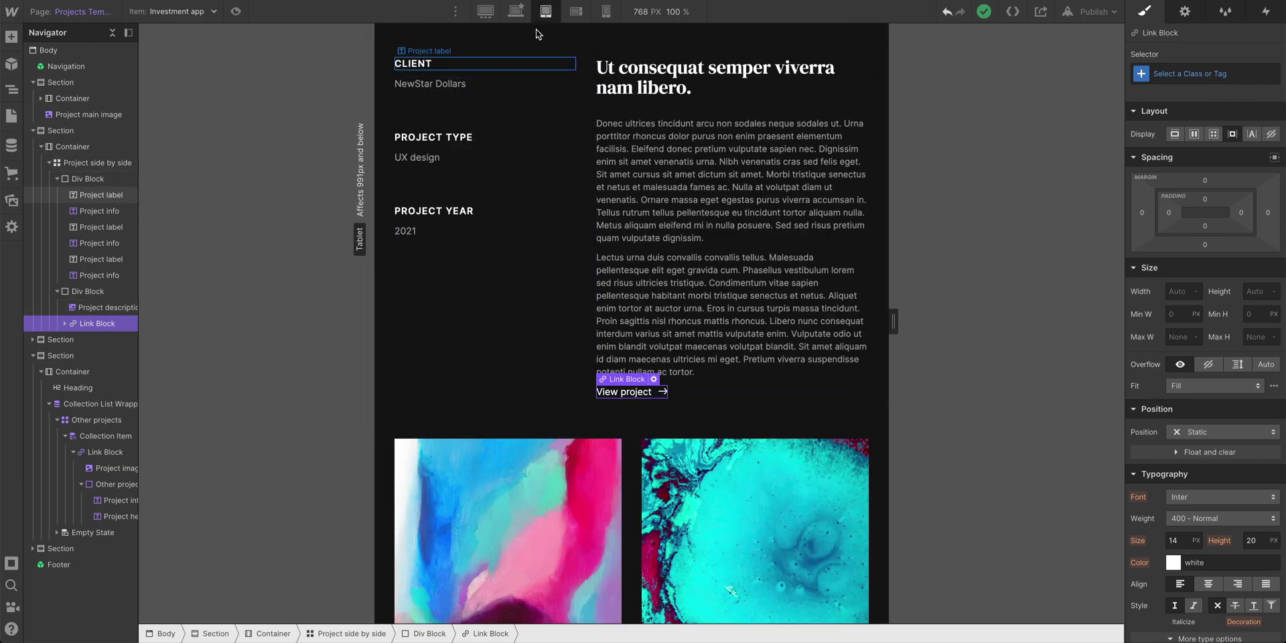
{"action": "left_click", "coordinate": [515, 11]}
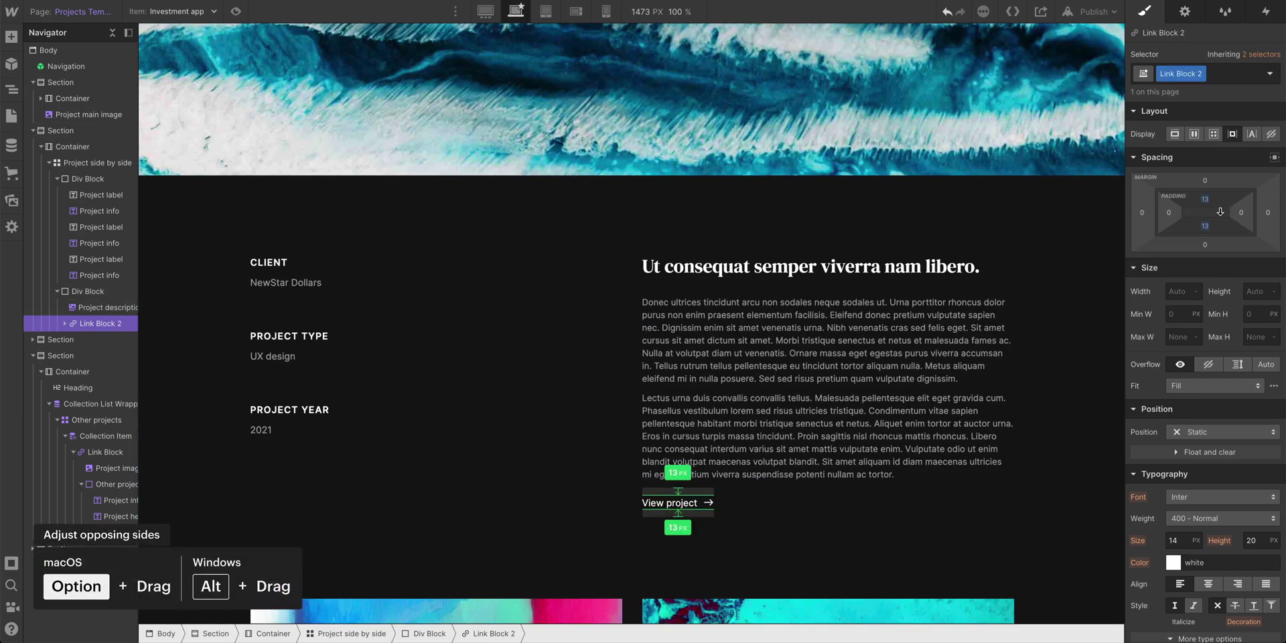
{"action": "left_click_drag", "start_coordinate": [1223, 212], "coordinate": [1222, 209]}
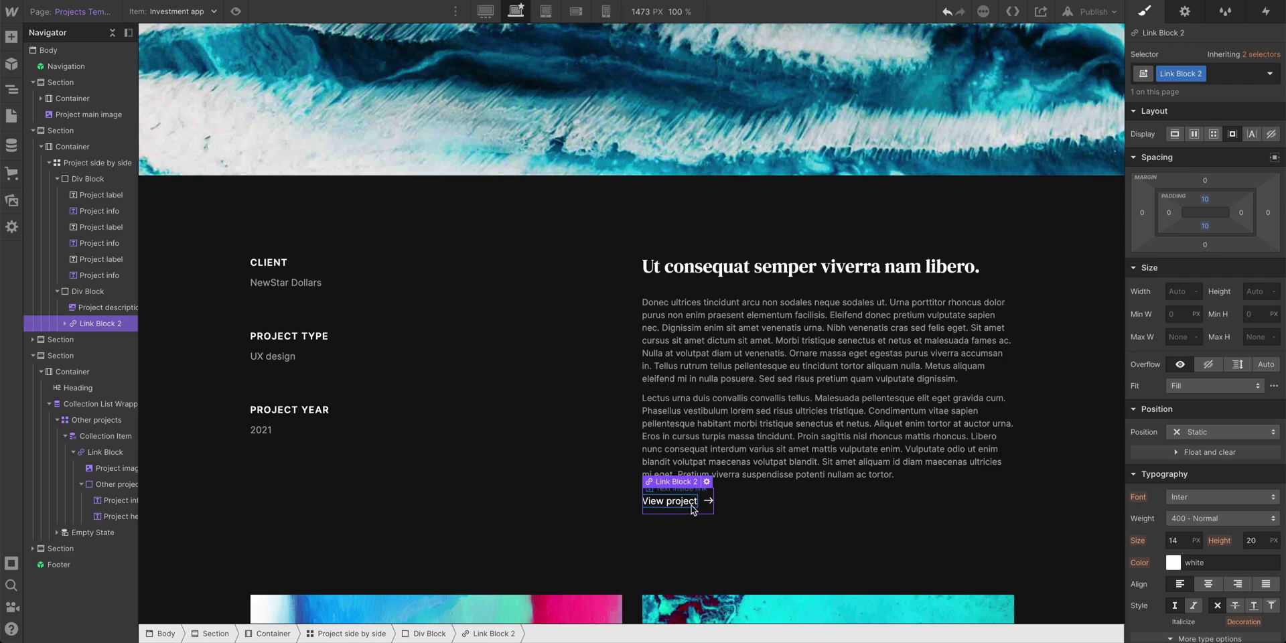
{"action": "left_click", "coordinate": [546, 11]}
{"action": "left_click", "coordinate": [574, 15]}
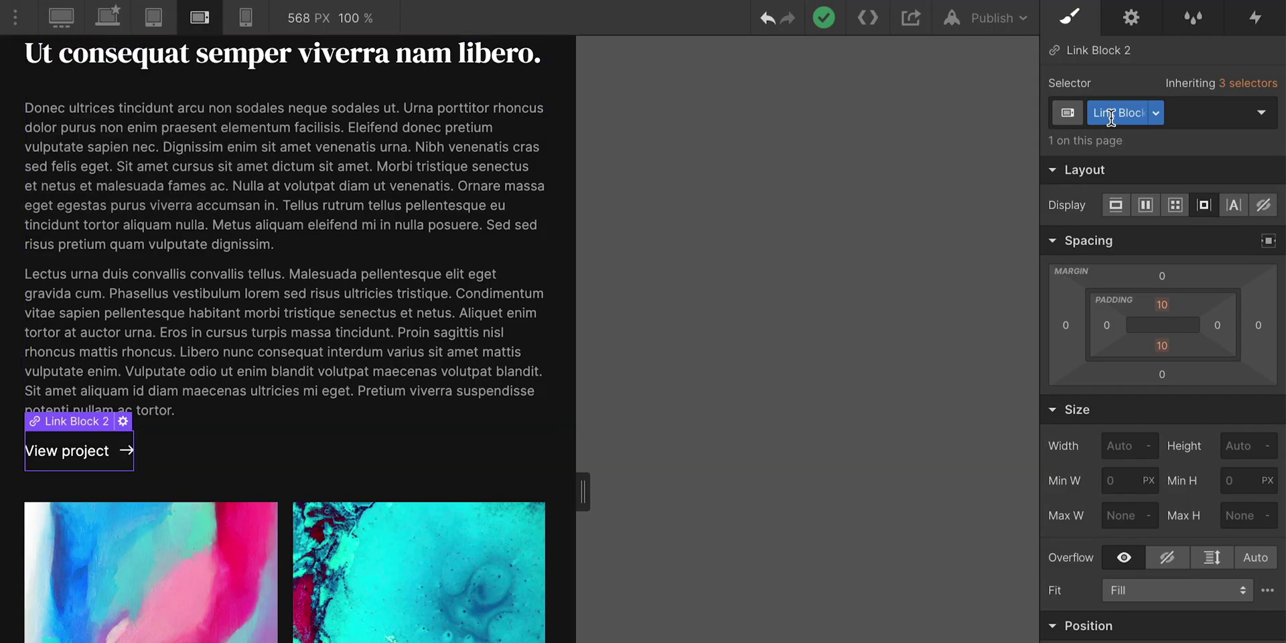
- Name the link's class 'Project link' and check it at mobile portrait
{"action": "double_click", "coordinate": [1111, 114]}
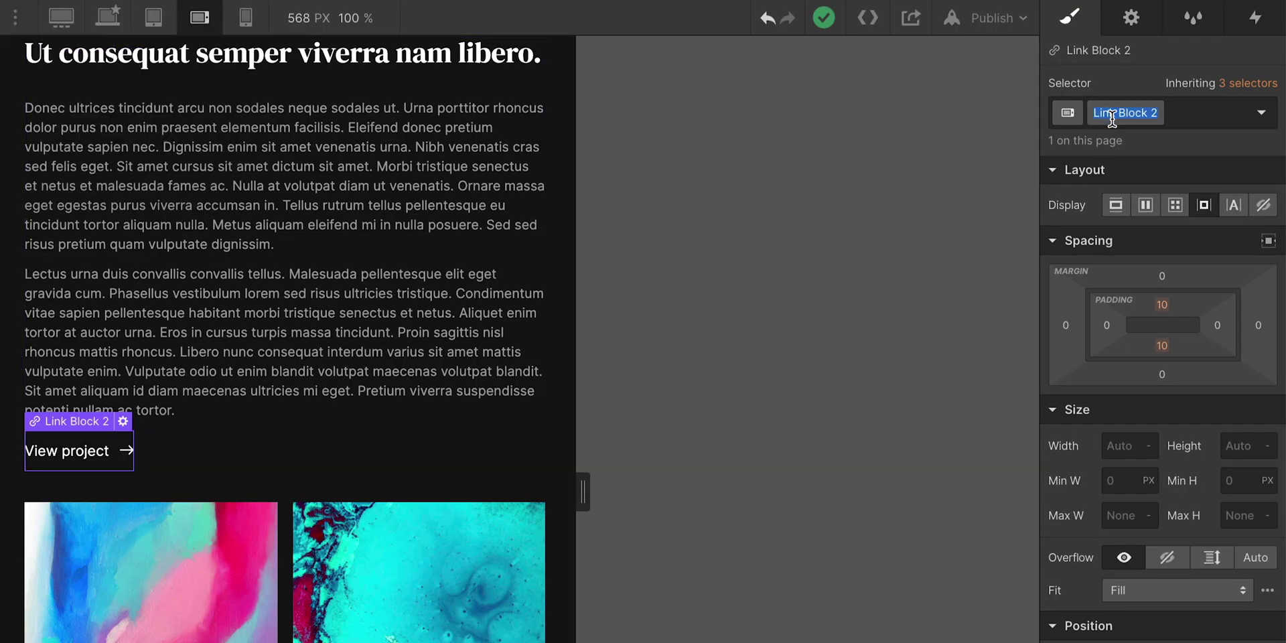
{"action": "type", "text": "Project link"}
{"action": "key", "text": "Return"}
{"action": "left_click", "coordinate": [246, 18]}
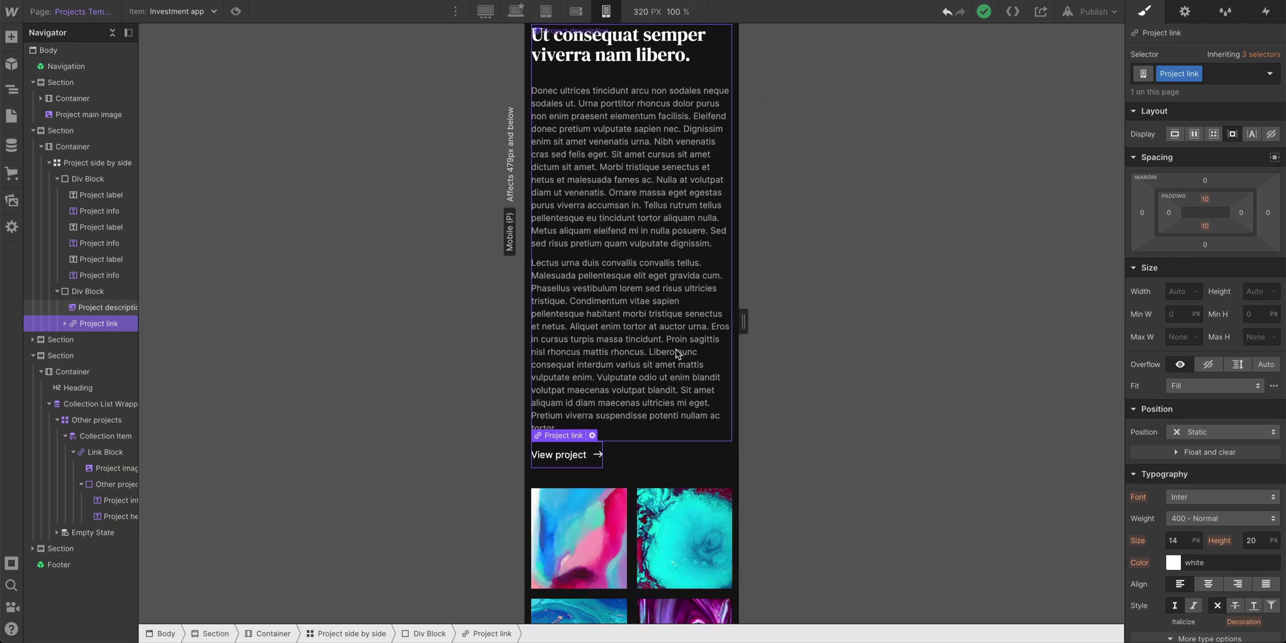
{"action": "scroll", "coordinate": [678, 353], "scroll_direction": "down", "scroll_amount": 5}
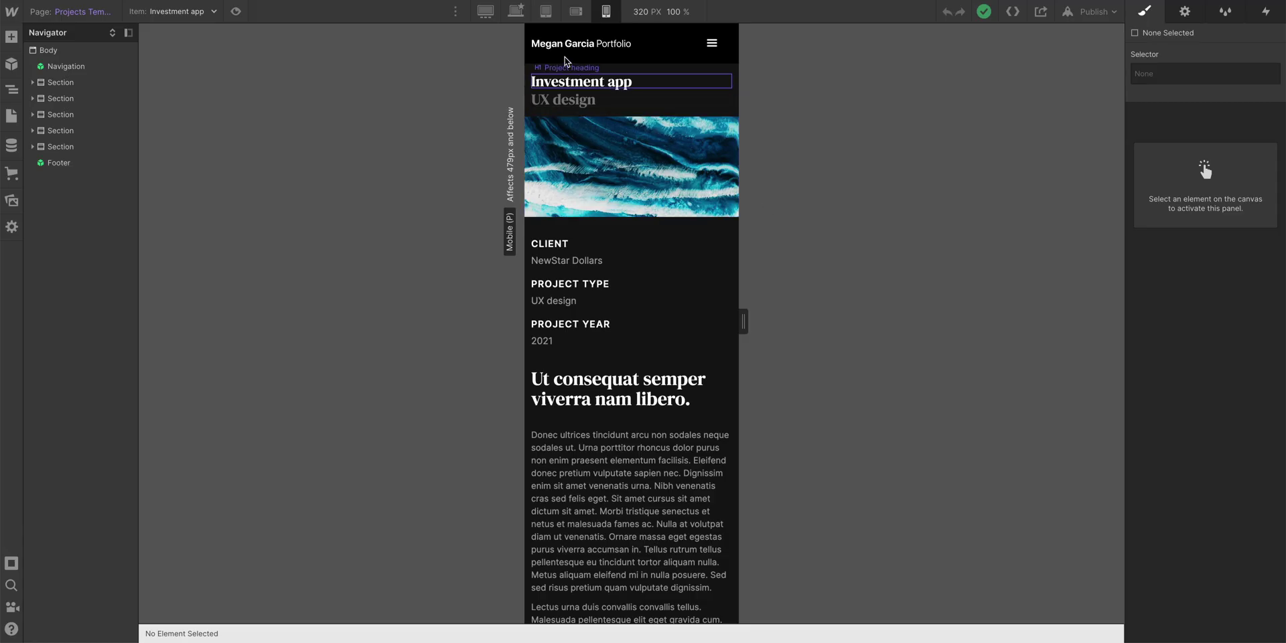
- Switch to the 1920px breakpoint, try a wider canvas, then reset the canvas to 1920px
{"action": "left_click", "coordinate": [488, 14]}
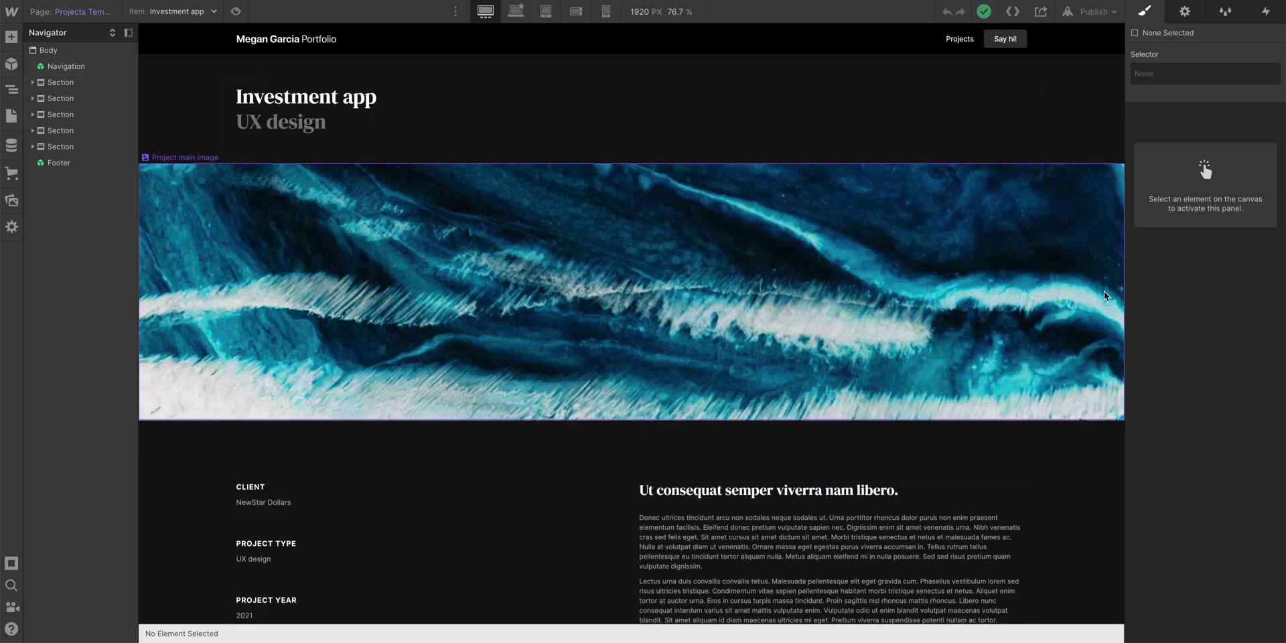
{"action": "left_click_drag", "start_coordinate": [1121, 305], "coordinate": [1271, 286]}
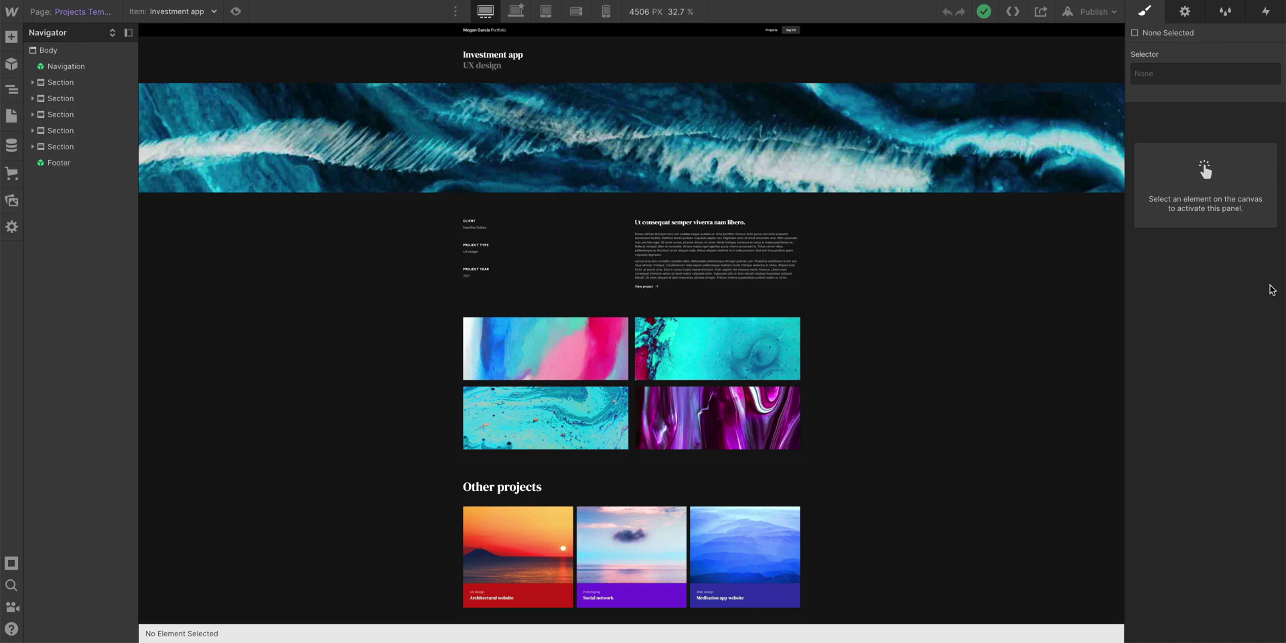
{"action": "left_click", "coordinate": [654, 18]}
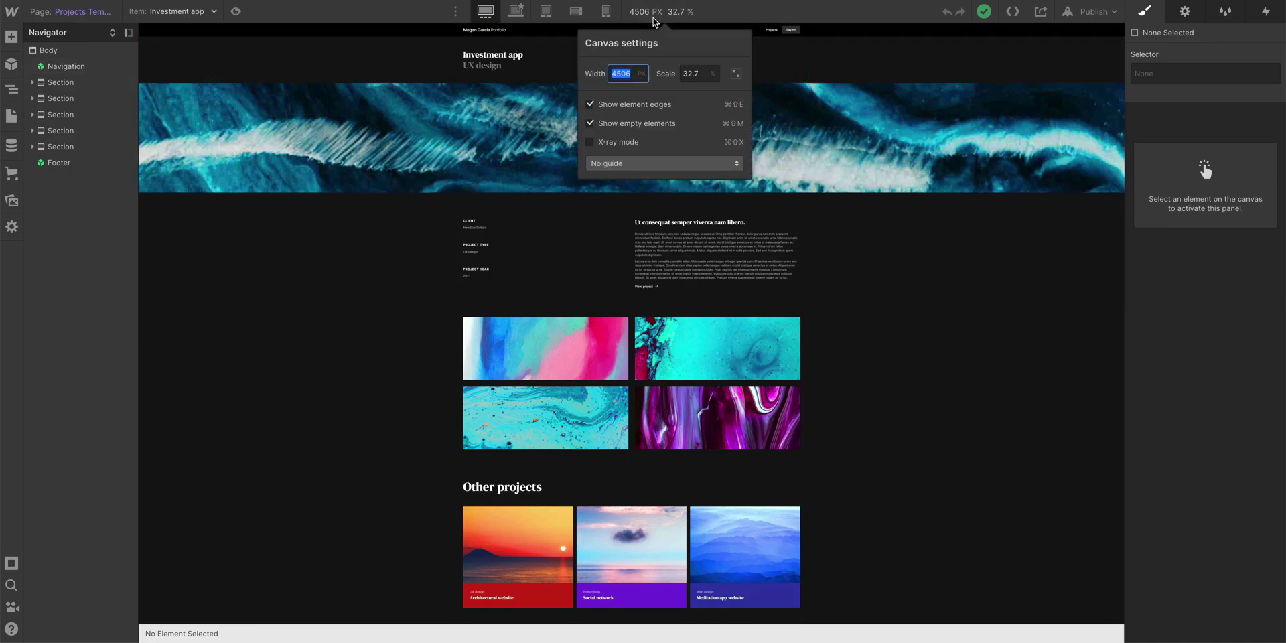
{"action": "left_click", "coordinate": [736, 75]}
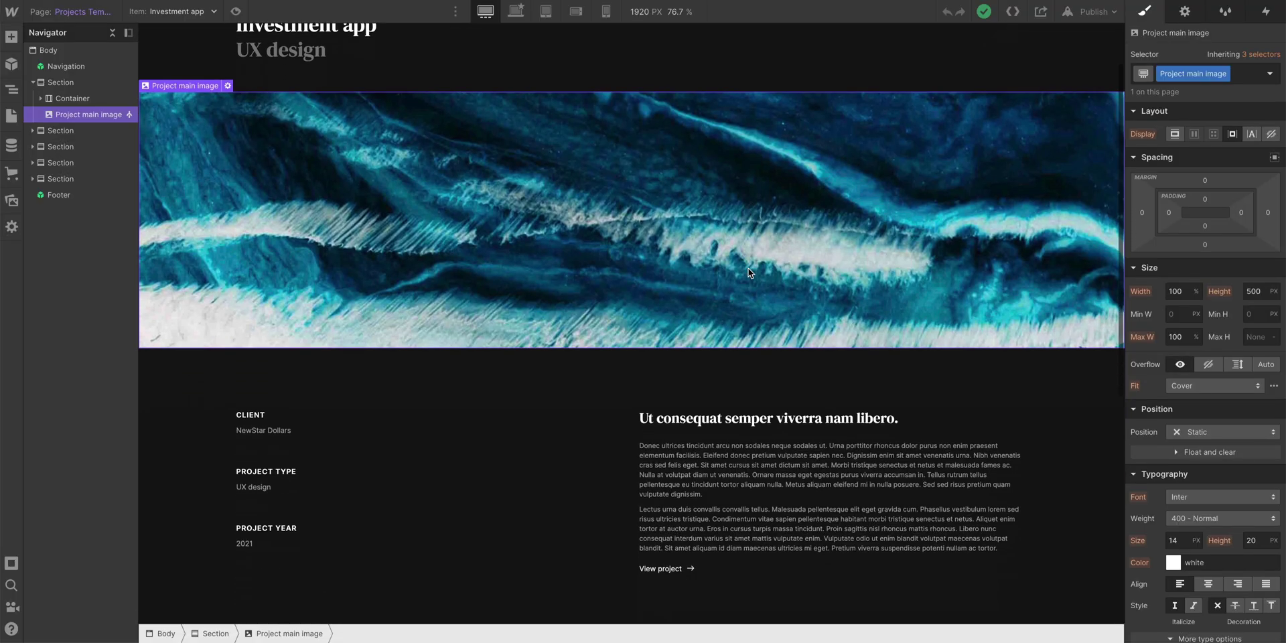
{"action": "scroll", "coordinate": [749, 273], "scroll_direction": "down", "scroll_amount": 10}
{"action": "scroll", "coordinate": [749, 274], "scroll_direction": "down", "scroll_amount": 5}
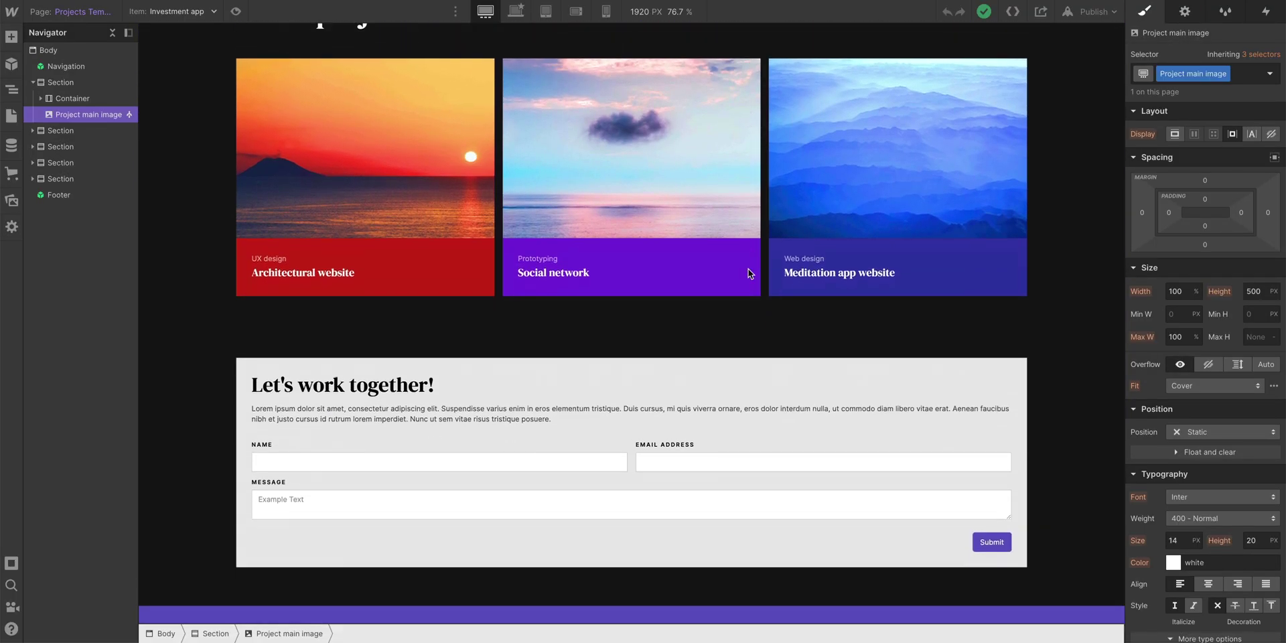
{"action": "scroll", "coordinate": [749, 273], "scroll_direction": "up", "scroll_amount": 7}
{"action": "scroll", "coordinate": [749, 274], "scroll_direction": "up", "scroll_amount": 10}
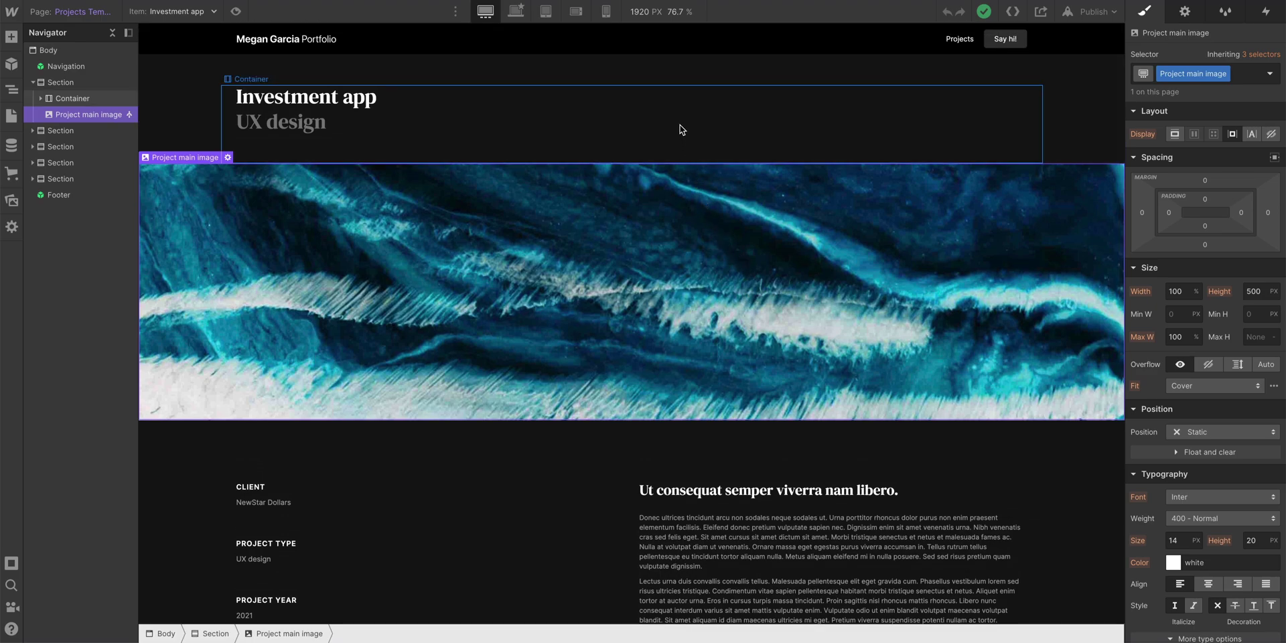
{"action": "left_click", "coordinate": [681, 130]}
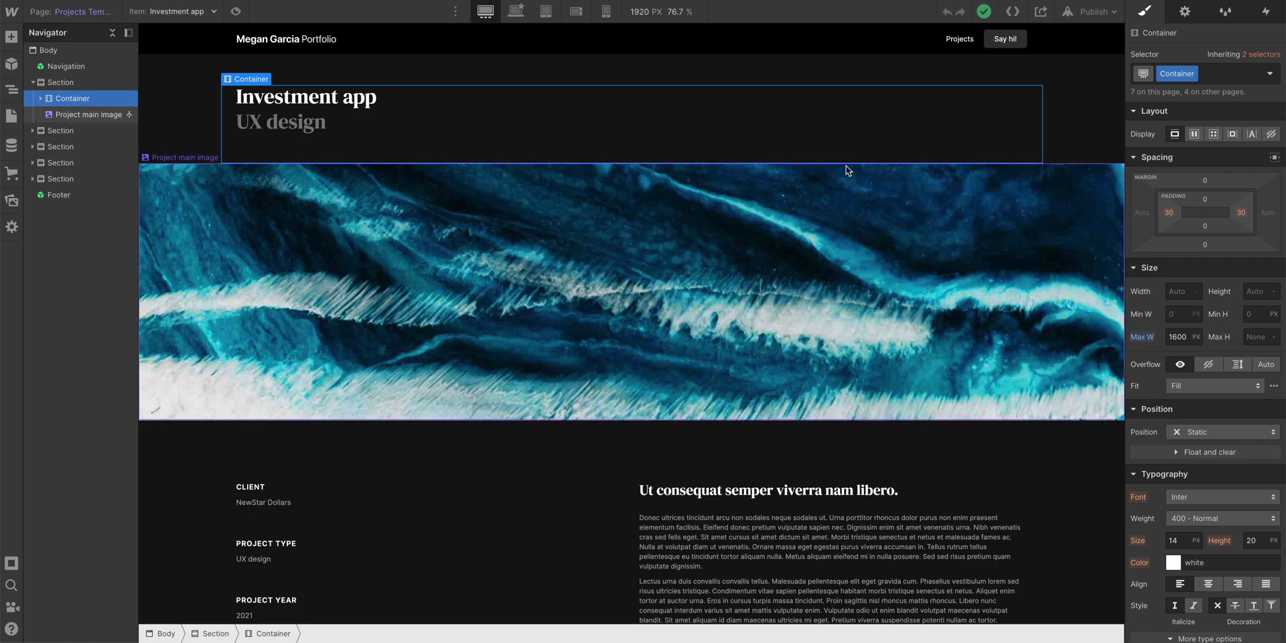
{"action": "left_click", "coordinate": [514, 15]}
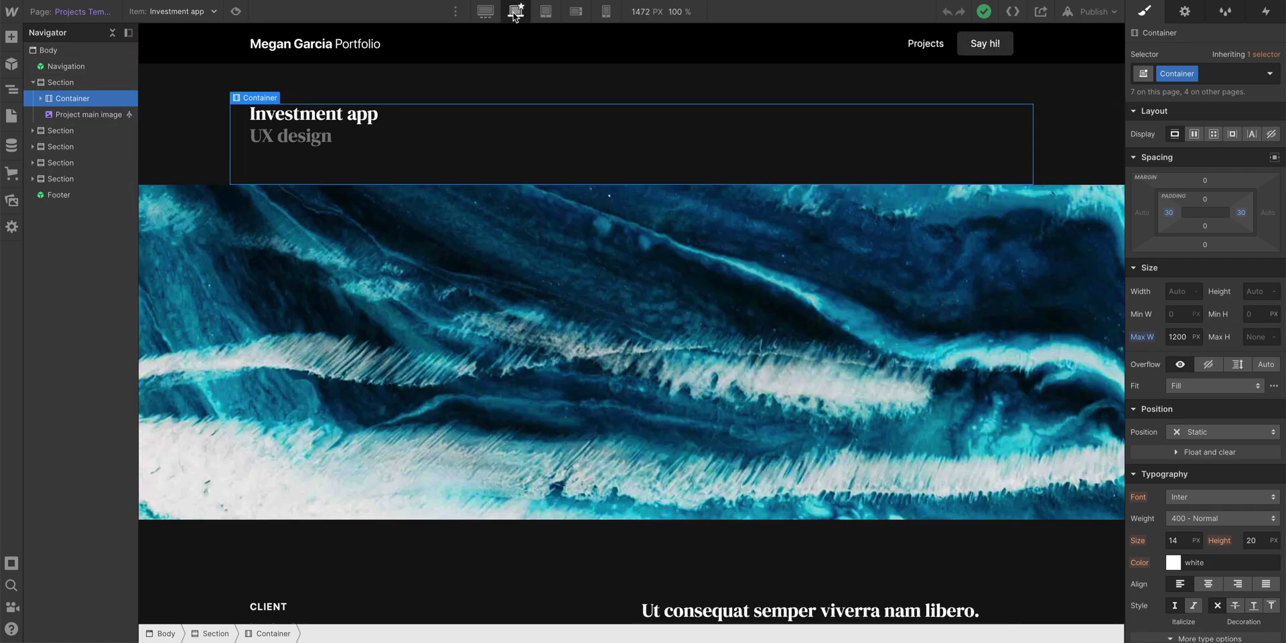
{"action": "left_click", "coordinate": [488, 13]}
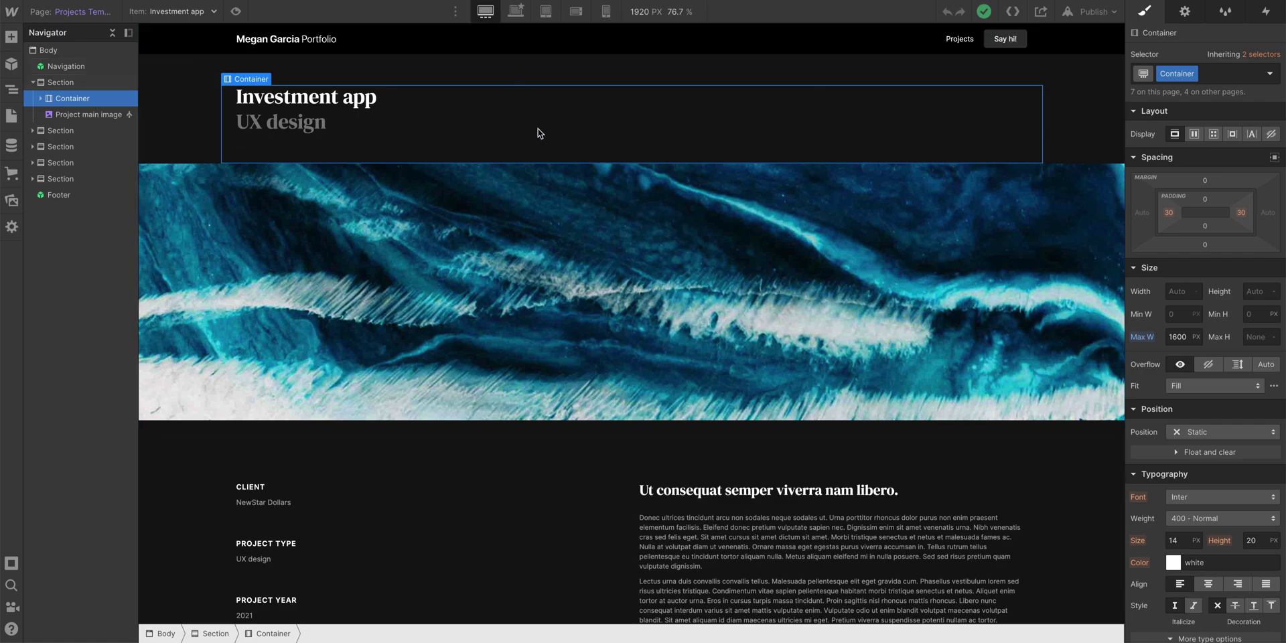
{"action": "scroll", "coordinate": [586, 208], "scroll_direction": "down", "scroll_amount": 4}
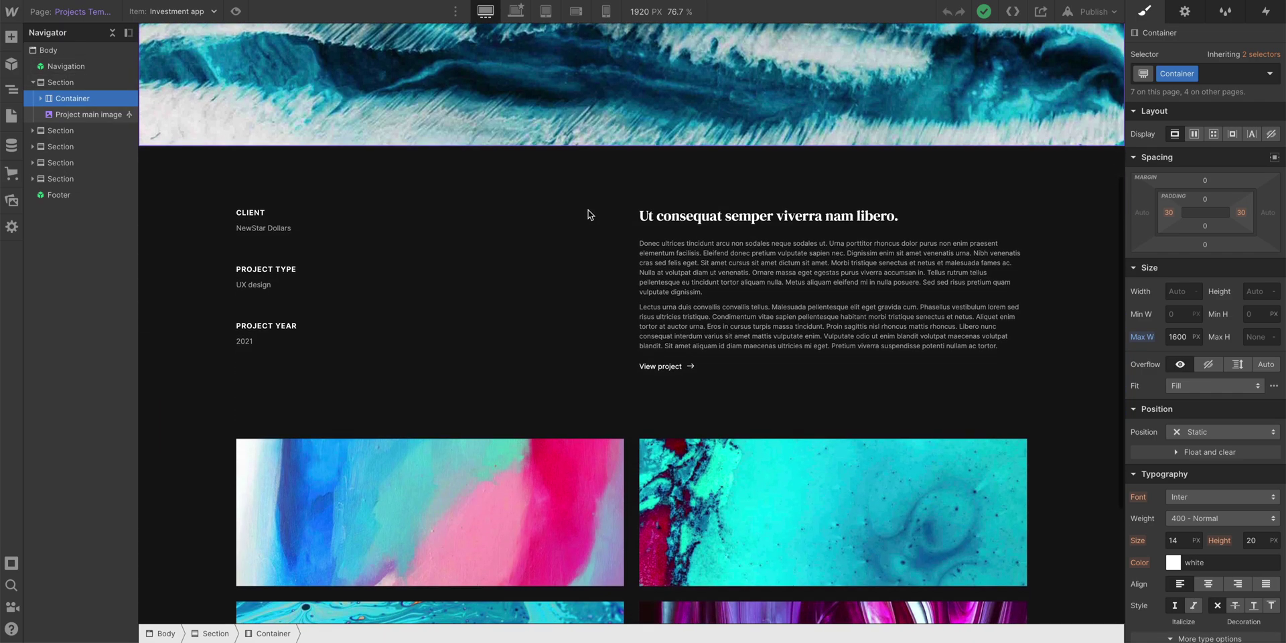
- Narrow the first column of the Project side by side grid to 0.5fr
{"action": "left_click", "coordinate": [626, 270]}
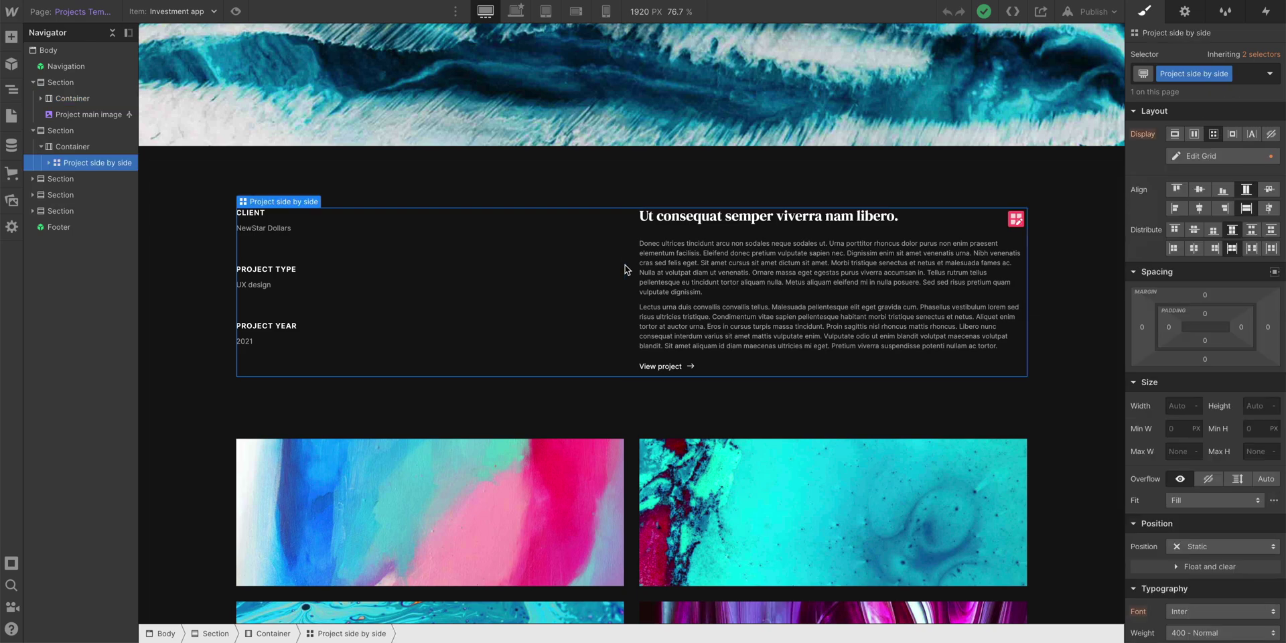
{"action": "left_click", "coordinate": [1017, 221]}
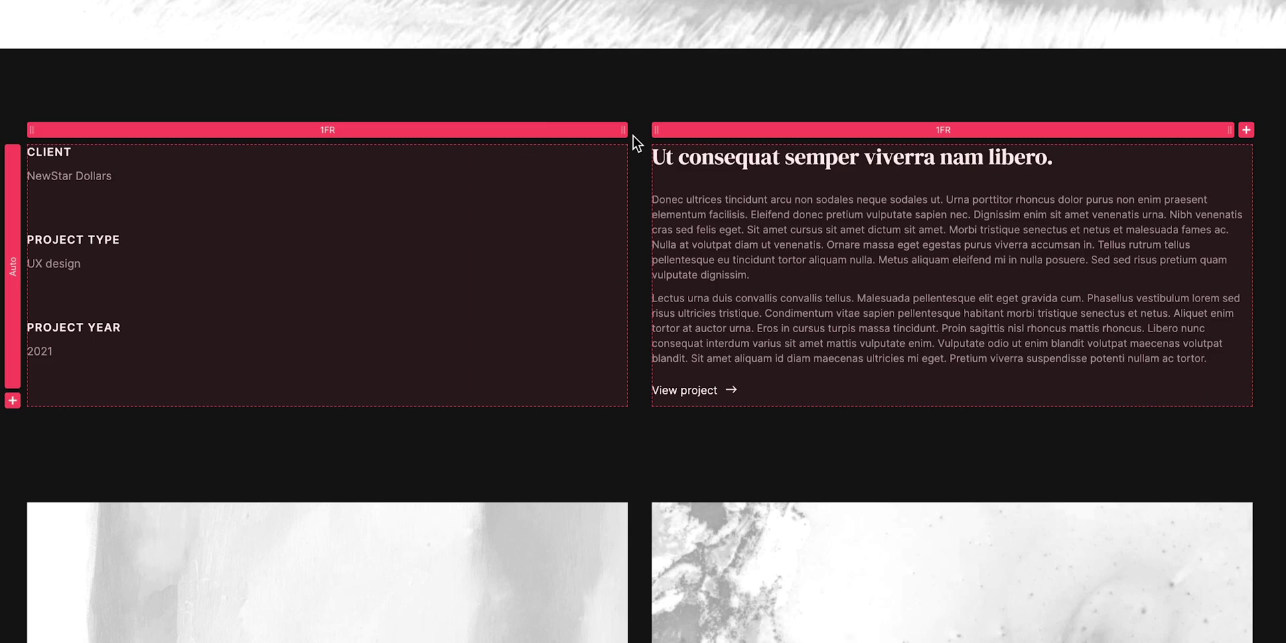
{"action": "left_click_drag", "start_coordinate": [622, 133], "coordinate": [589, 131]}
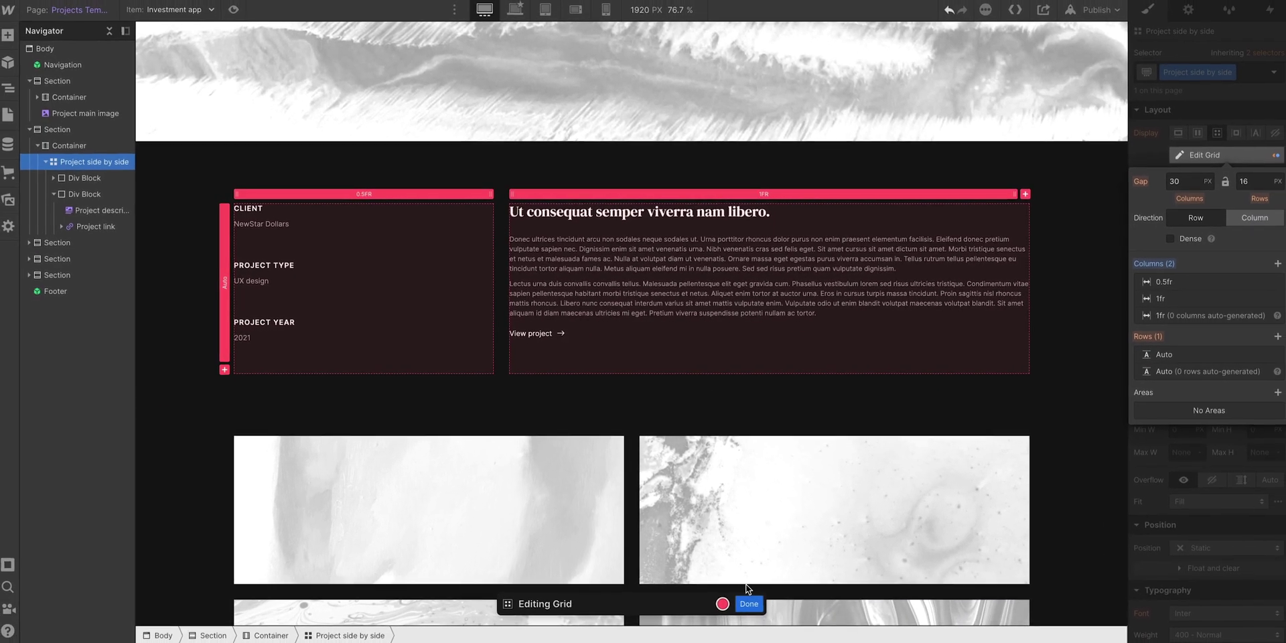
{"action": "left_click", "coordinate": [761, 628]}
- Make the Project grid images taller, to 500px
{"action": "scroll", "coordinate": [782, 410], "scroll_direction": "down", "scroll_amount": 3}
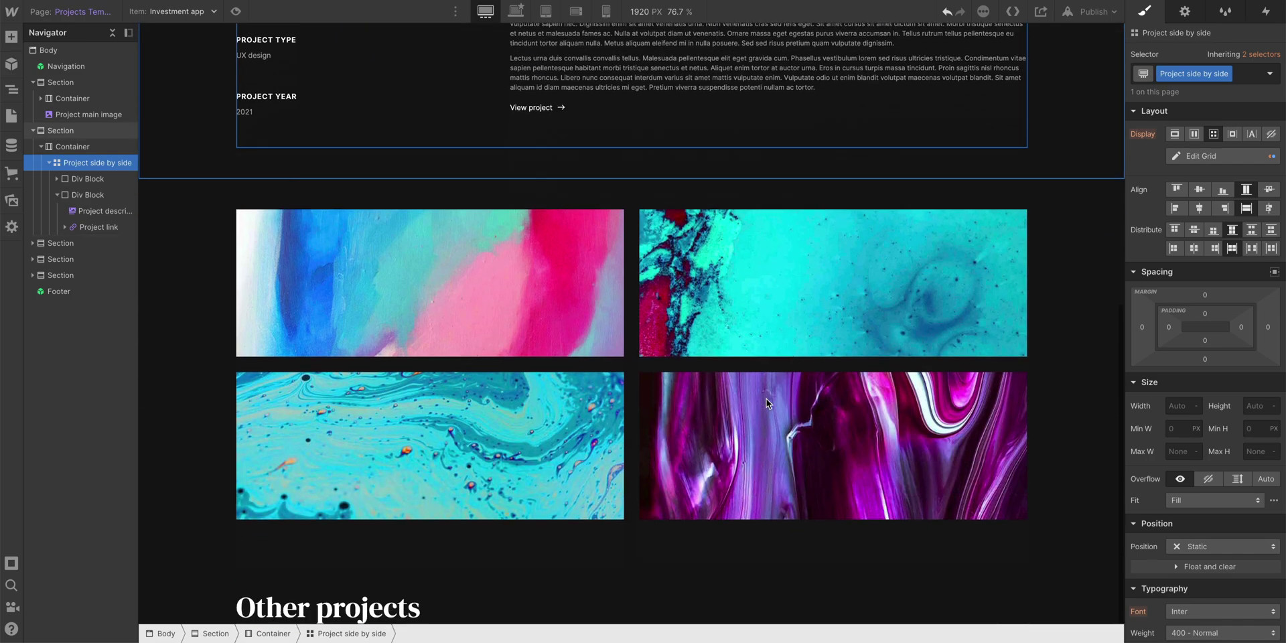
{"action": "scroll", "coordinate": [767, 402], "scroll_direction": "down", "scroll_amount": 2}
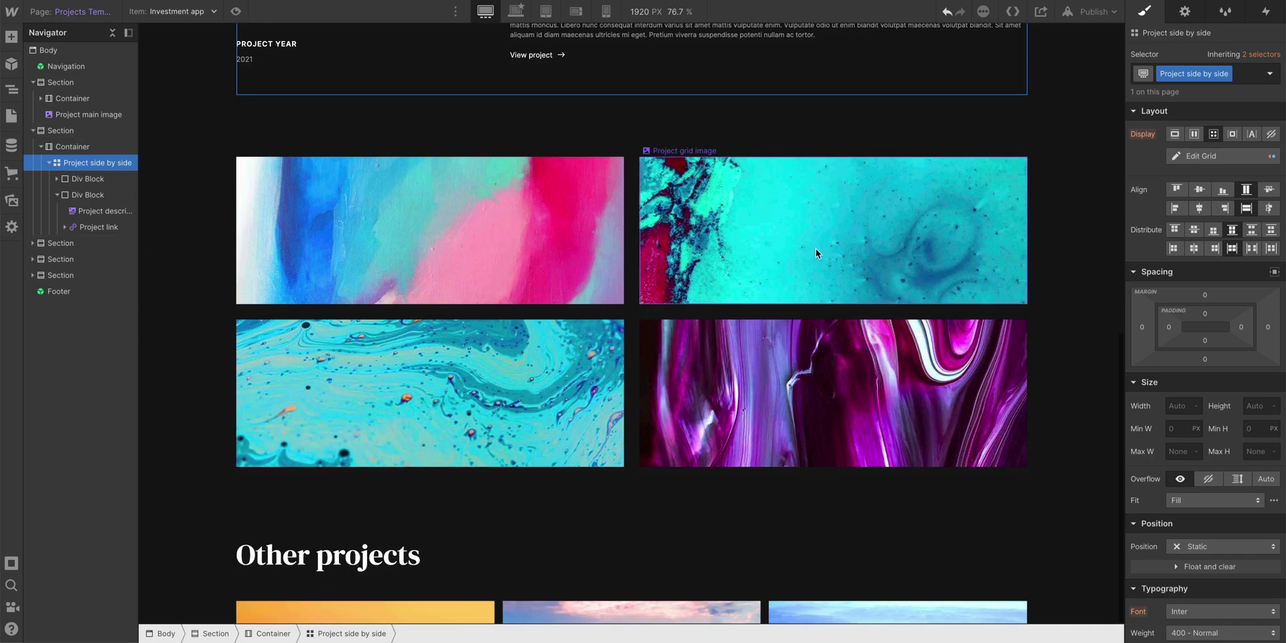
{"action": "left_click", "coordinate": [985, 281]}
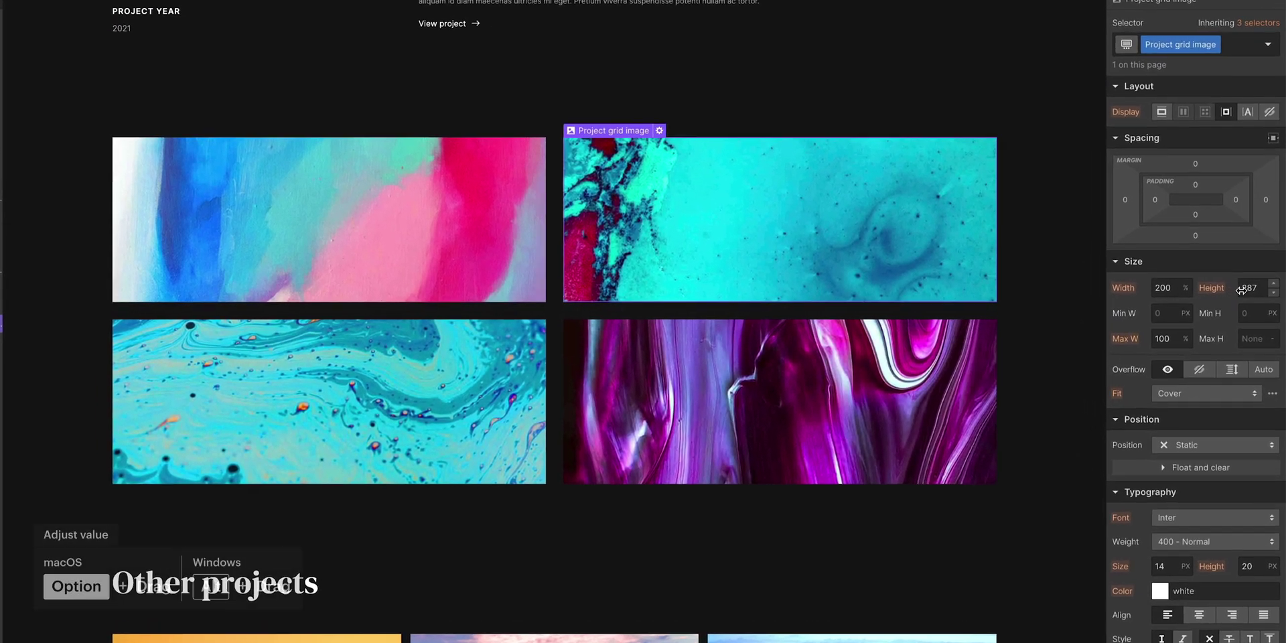
{"action": "mouse_move", "coordinate": [1241, 288]}
{"action": "left_mouse_down"}
{"action": "mouse_move", "coordinate": [1275, 288]}
{"action": "mouse_move", "coordinate": [1253, 274]}
{"action": "left_mouse_up"}
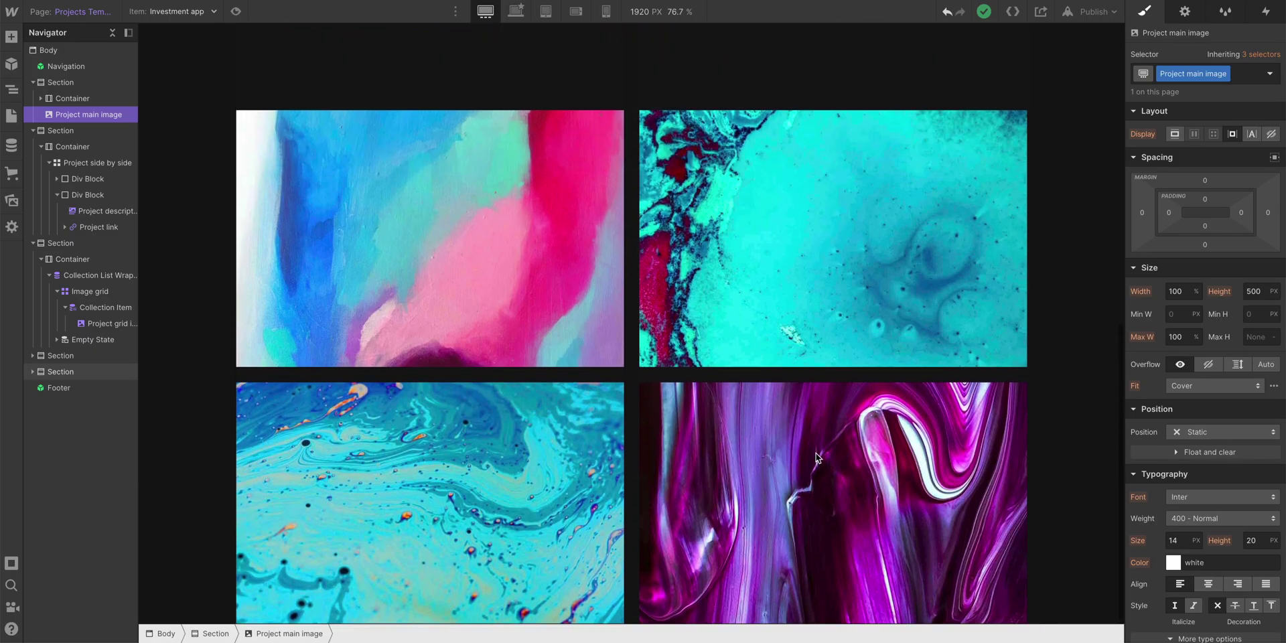
- Compare the main image at the base, tablet and 1920px breakpoints
{"action": "scroll", "coordinate": [815, 456], "scroll_direction": "up", "scroll_amount": 9}
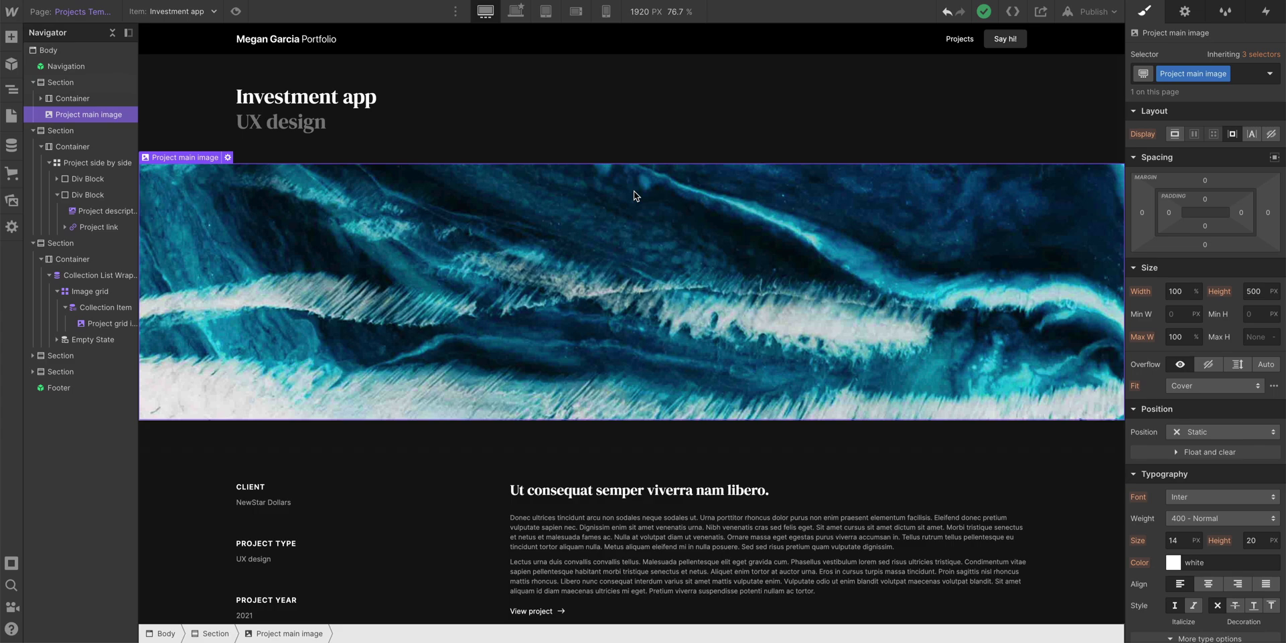
{"action": "left_click", "coordinate": [516, 11]}
{"action": "left_click", "coordinate": [545, 11]}
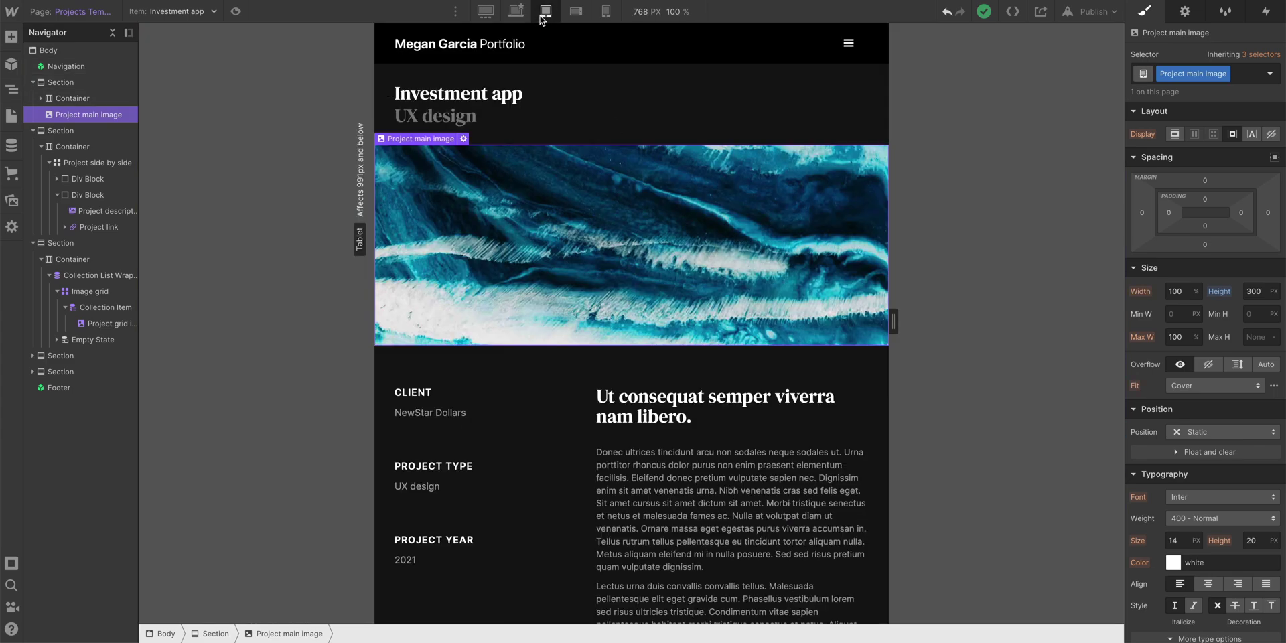
{"action": "left_click", "coordinate": [486, 16]}
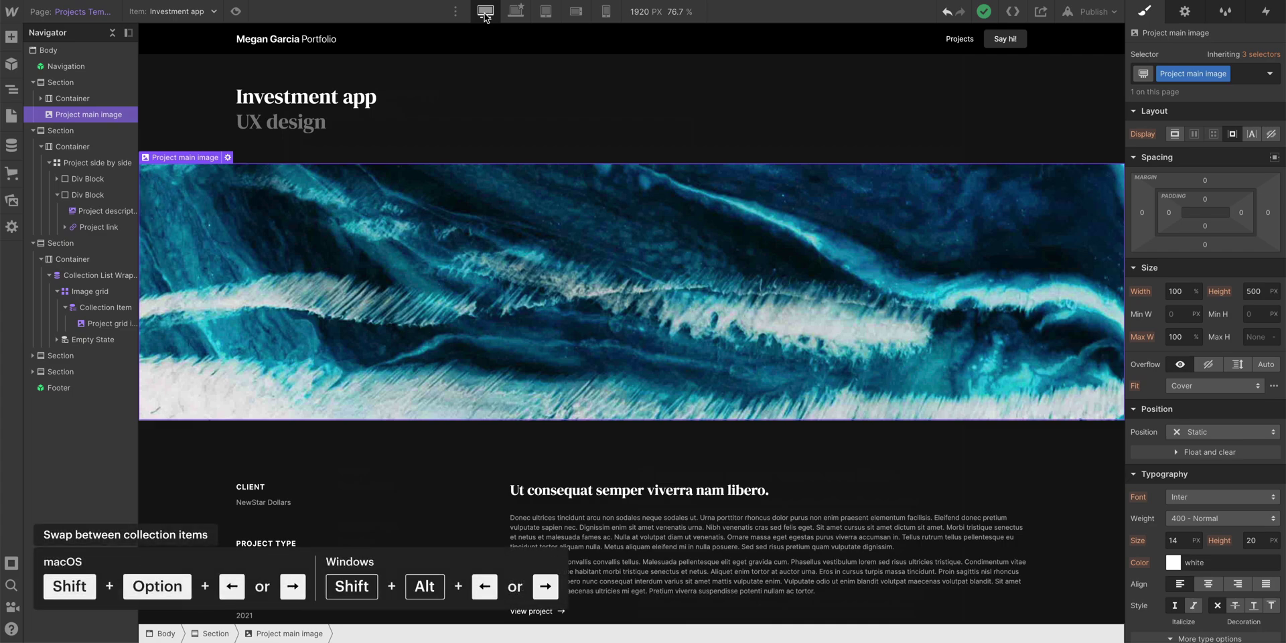
- Cycle through the Meditation app, Social network and Architectural website project items
{"action": "key", "text": "shift+alt+Right"}
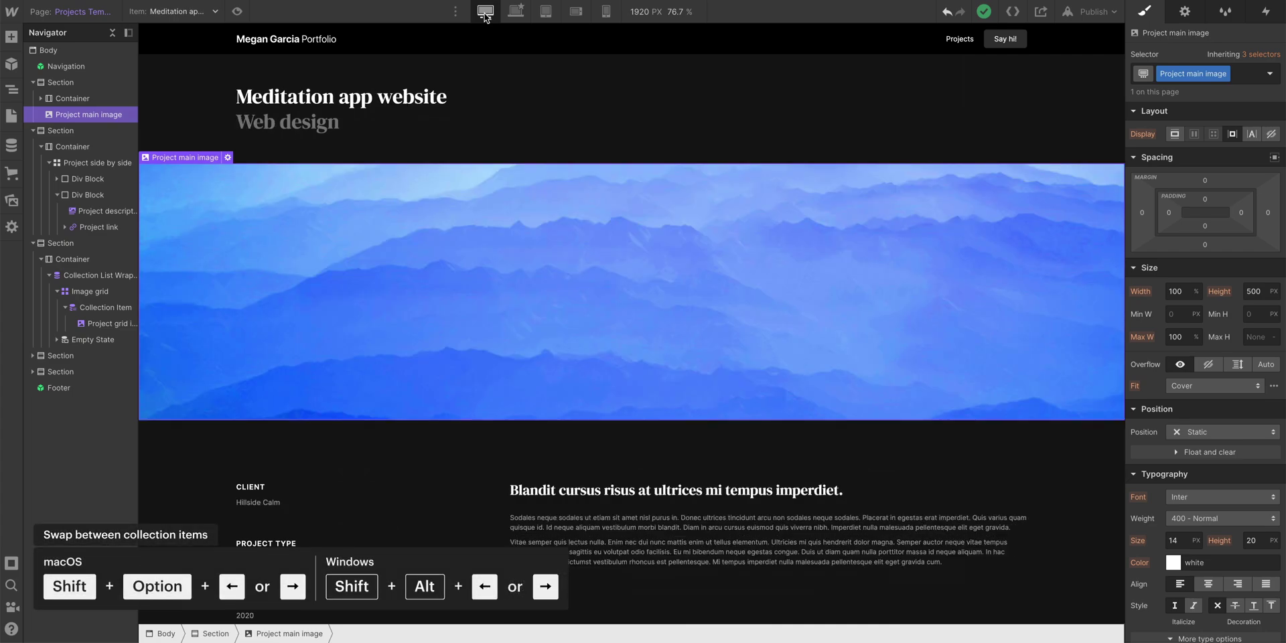
{"action": "key", "text": "shift+alt+Right"}
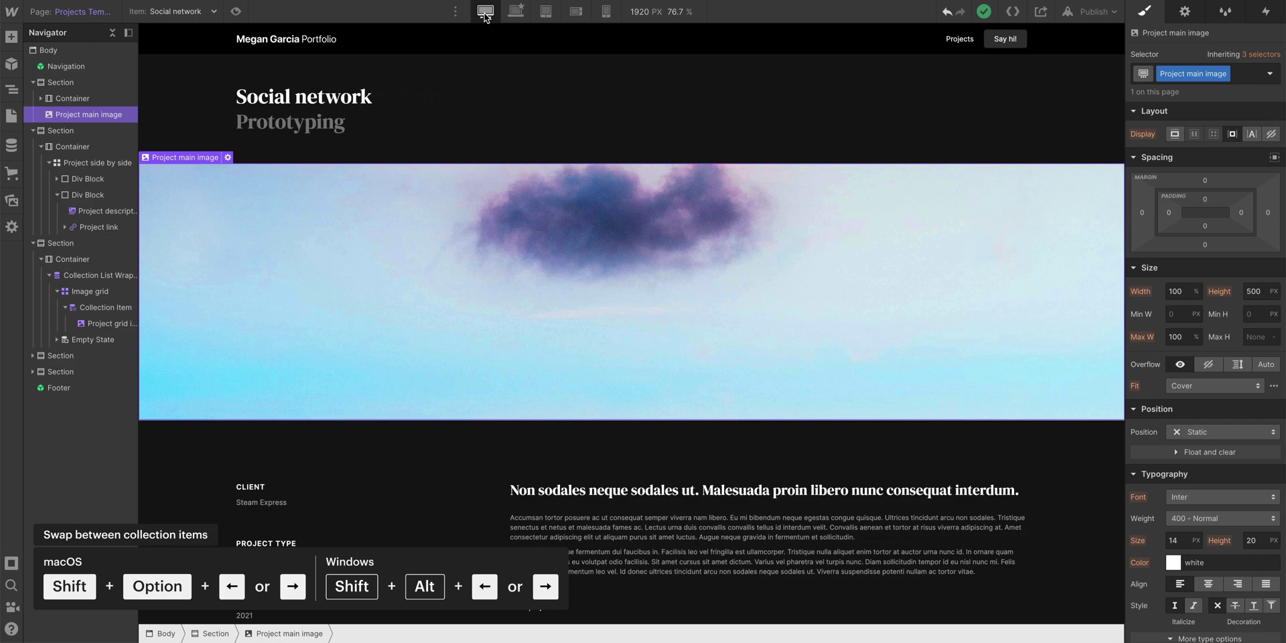
{"action": "key", "text": "shift+alt+Right"}
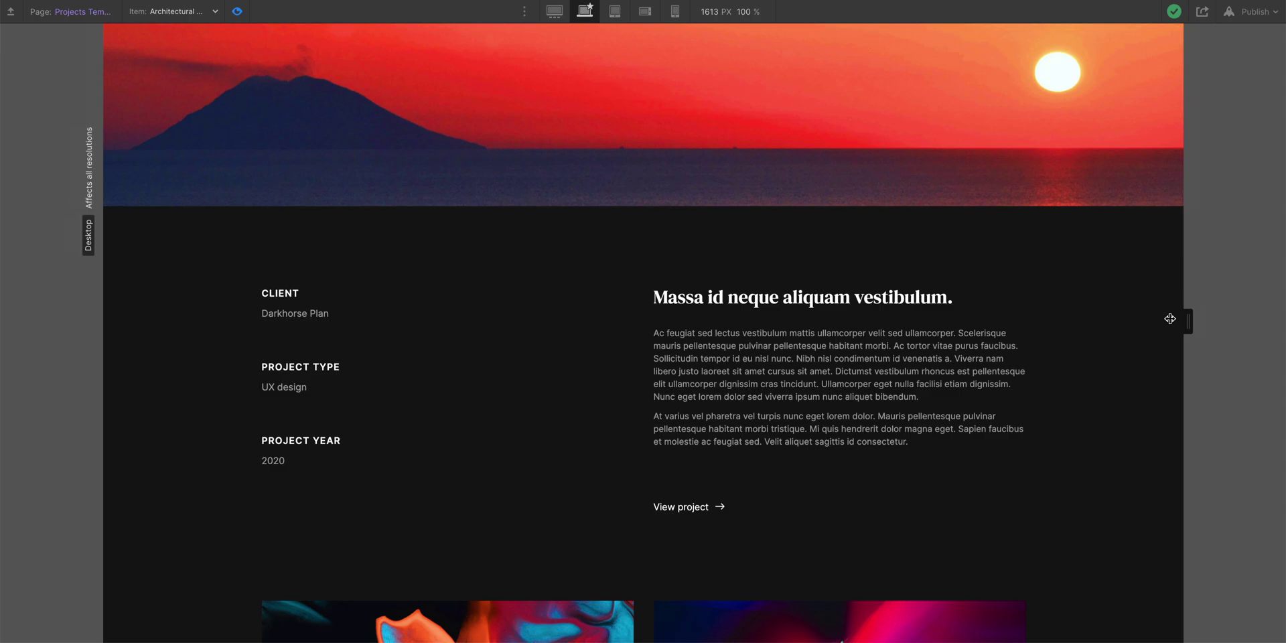
- Resize the Architectural website preview down to phone width and back to 1920px
{"action": "left_click_drag", "start_coordinate": [1169, 316], "coordinate": [754, 288]}
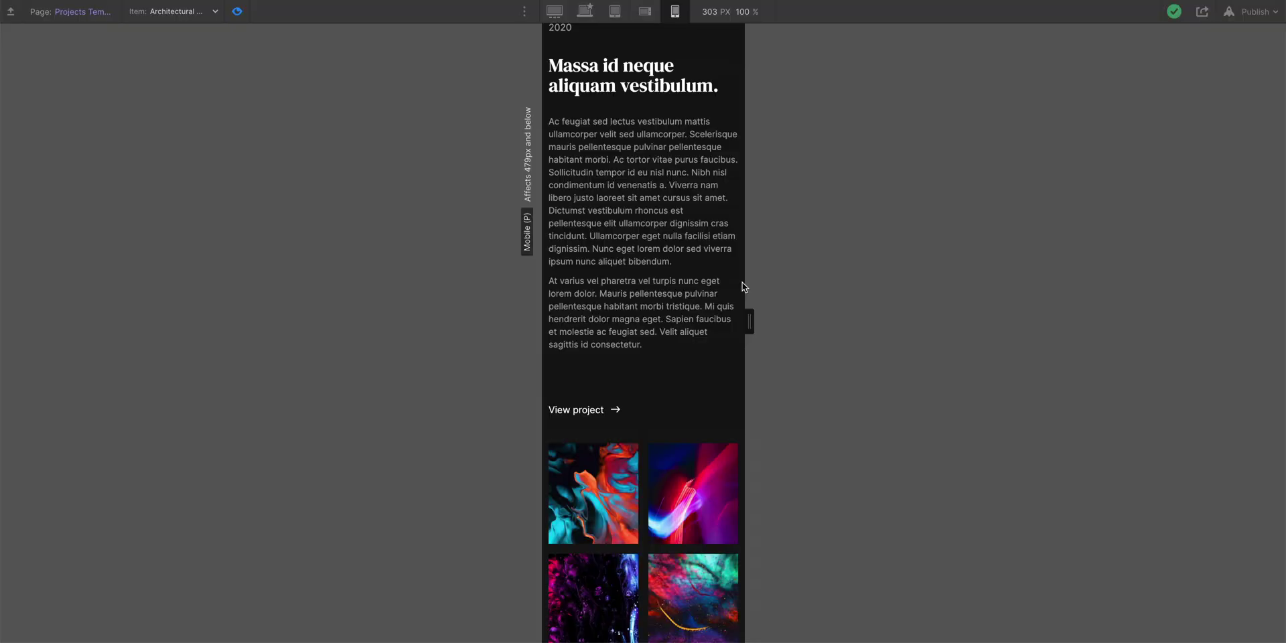
{"action": "left_click_drag", "start_coordinate": [743, 287], "coordinate": [1283, 335]}
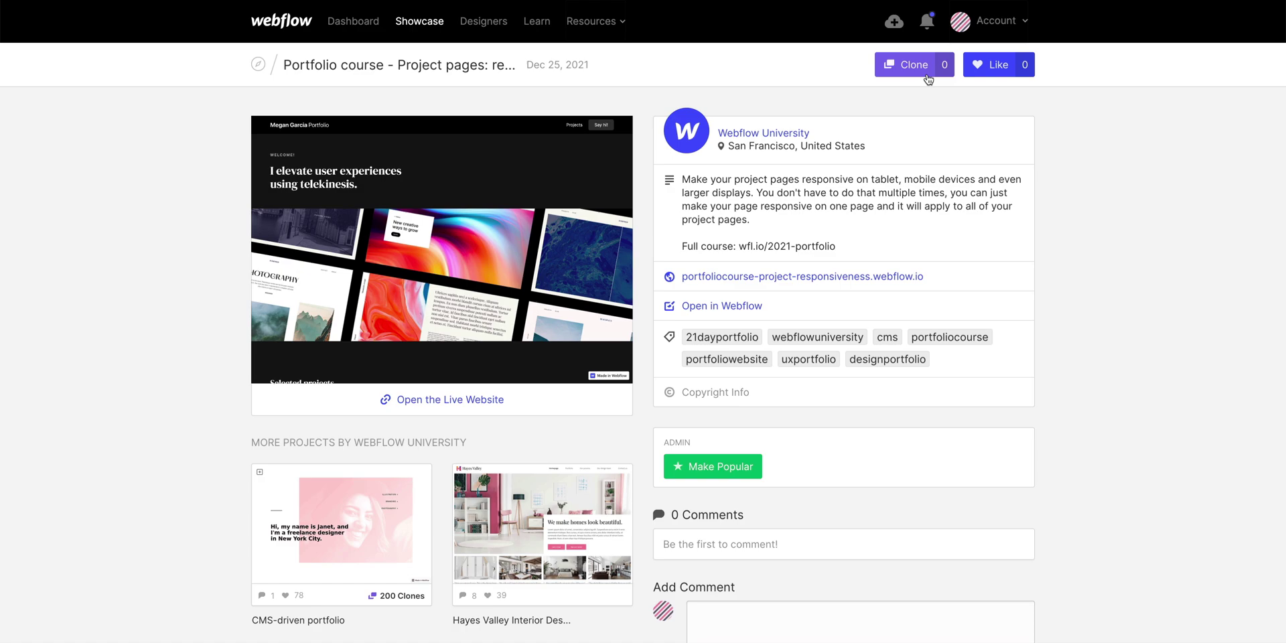
- Clone the 'Portfolio course - Project pages: responsiveness' project into the Personal account
{"action": "left_click", "coordinate": [928, 78]}
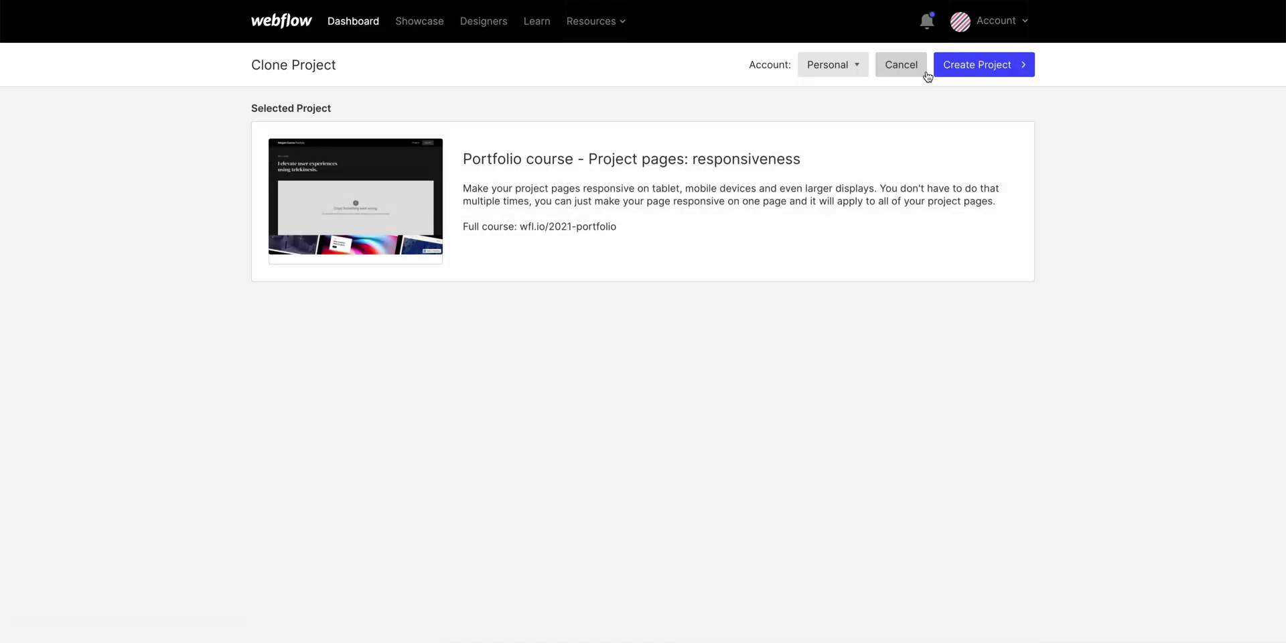